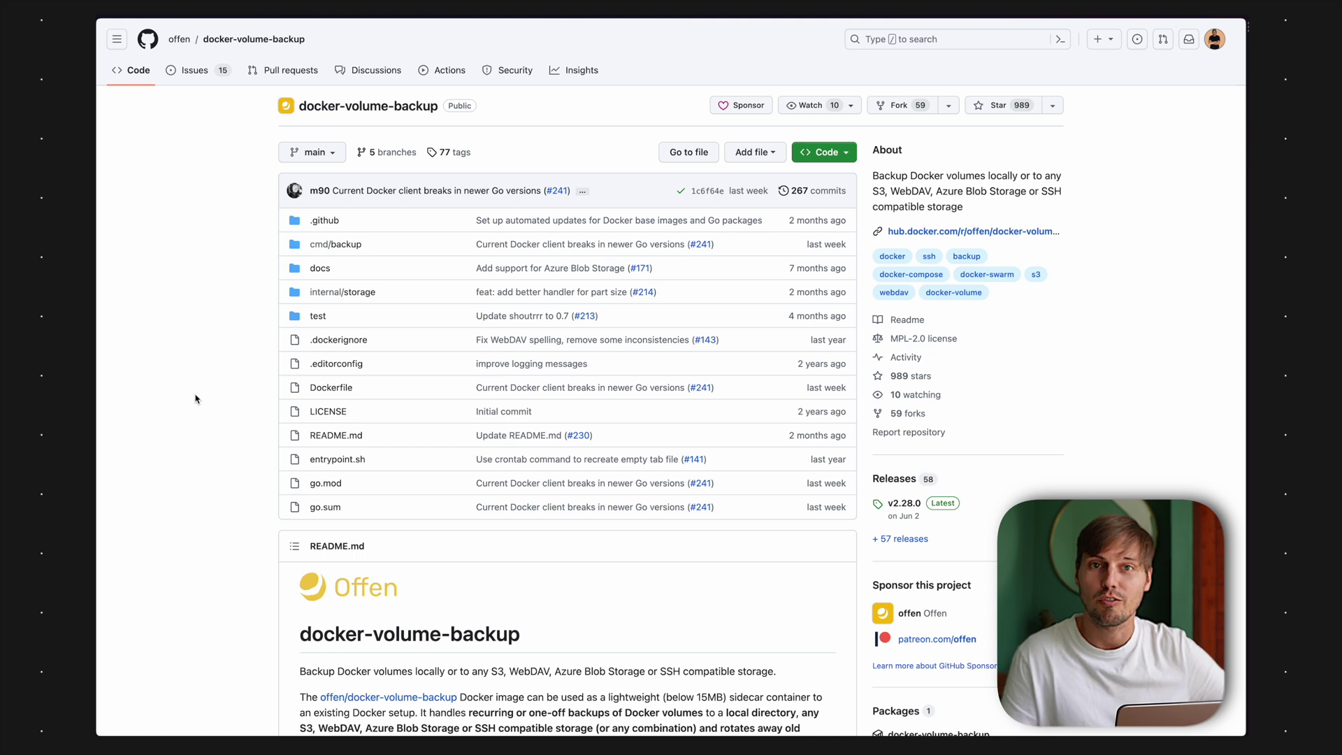
# - Scroll the docker-volume-backup README down to its table of contents with the How to and Recipes lists
pyautogui.scroll(-1, 196, 399)
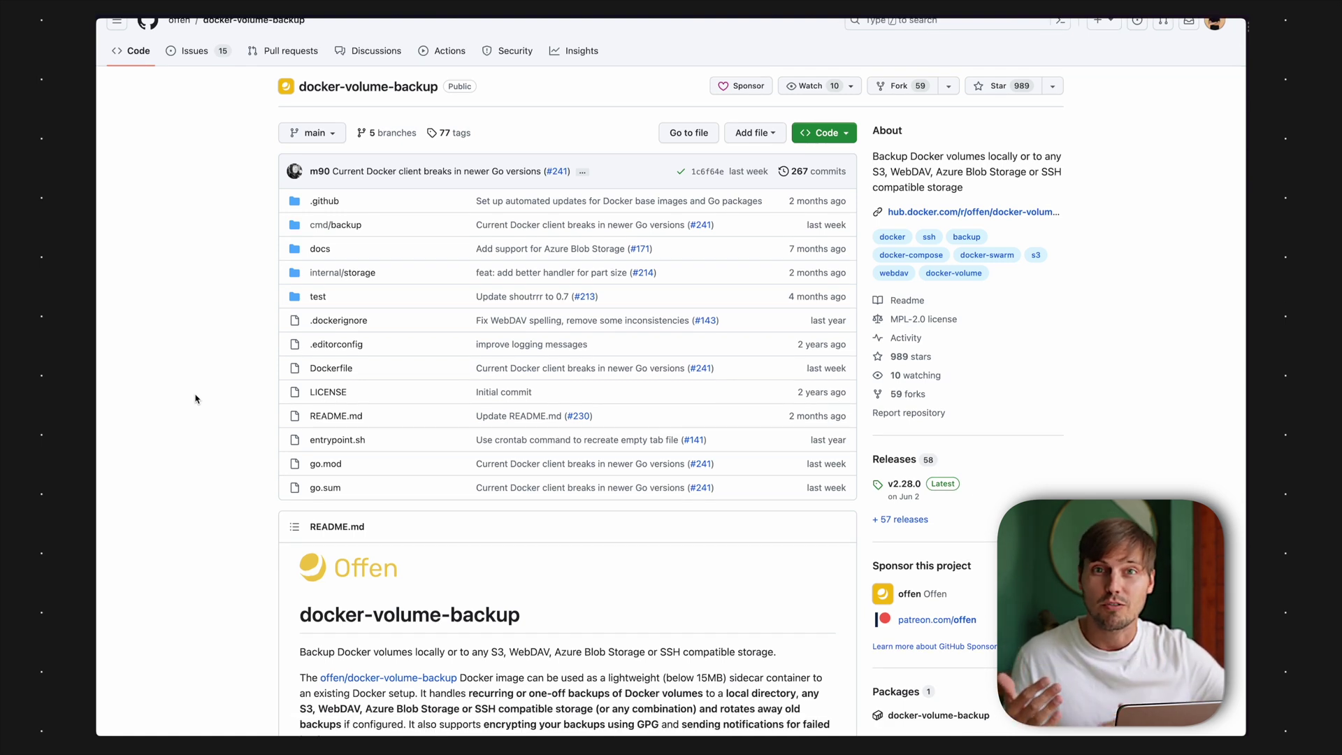
pyautogui.scroll(-3, 195, 399)
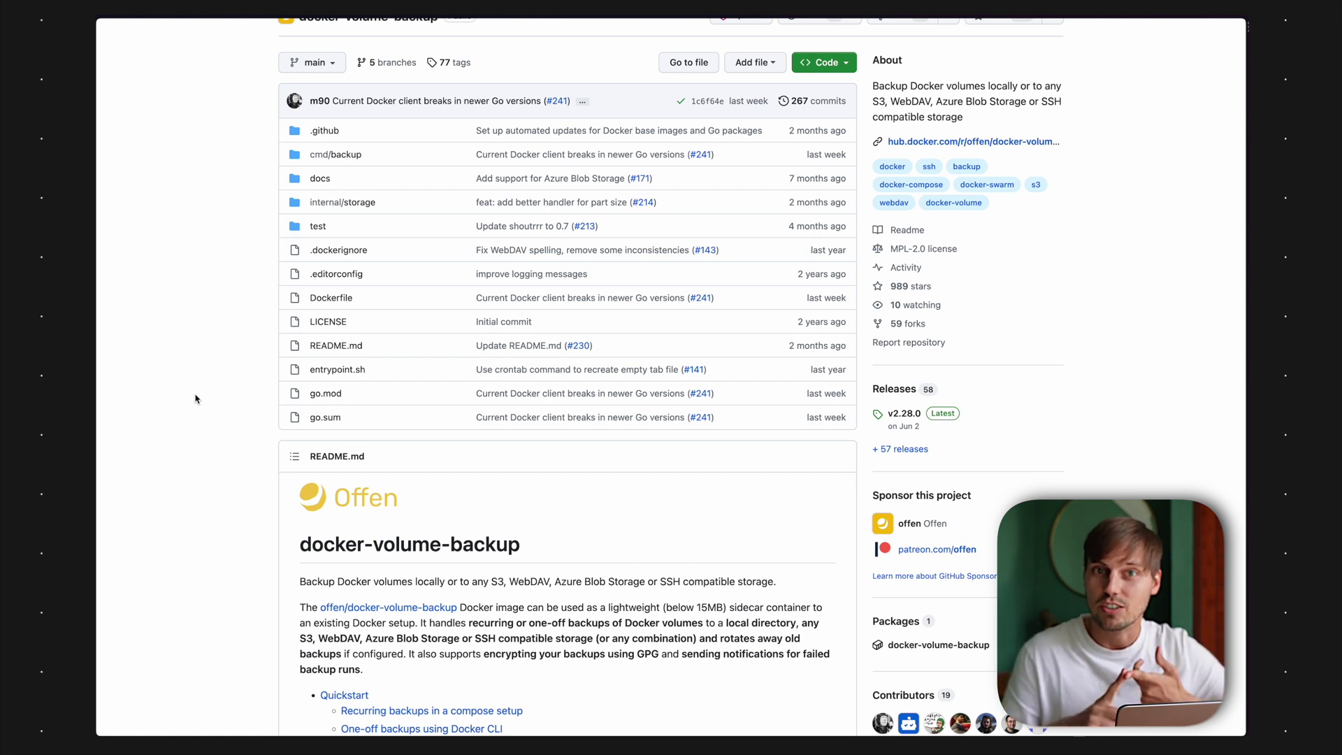
pyautogui.scroll(-4, 195, 399)
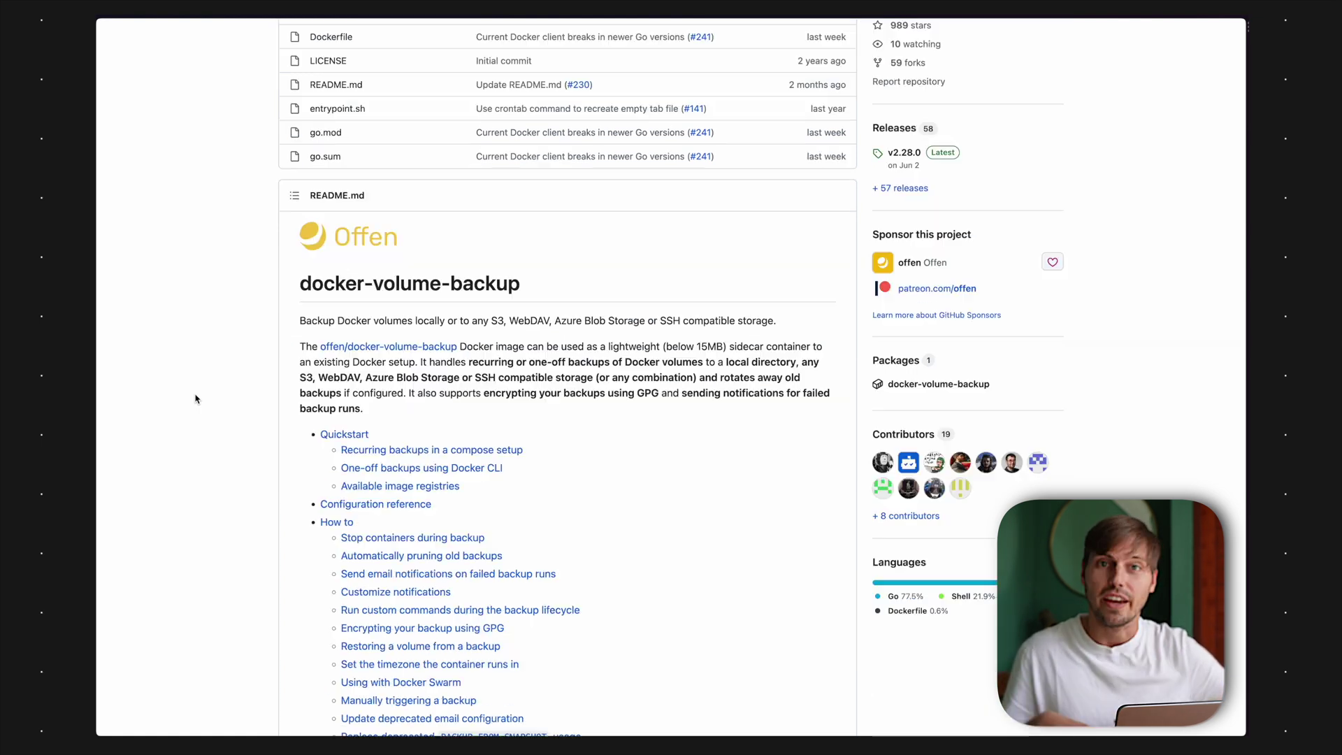
pyautogui.scroll(-8, 195, 399)
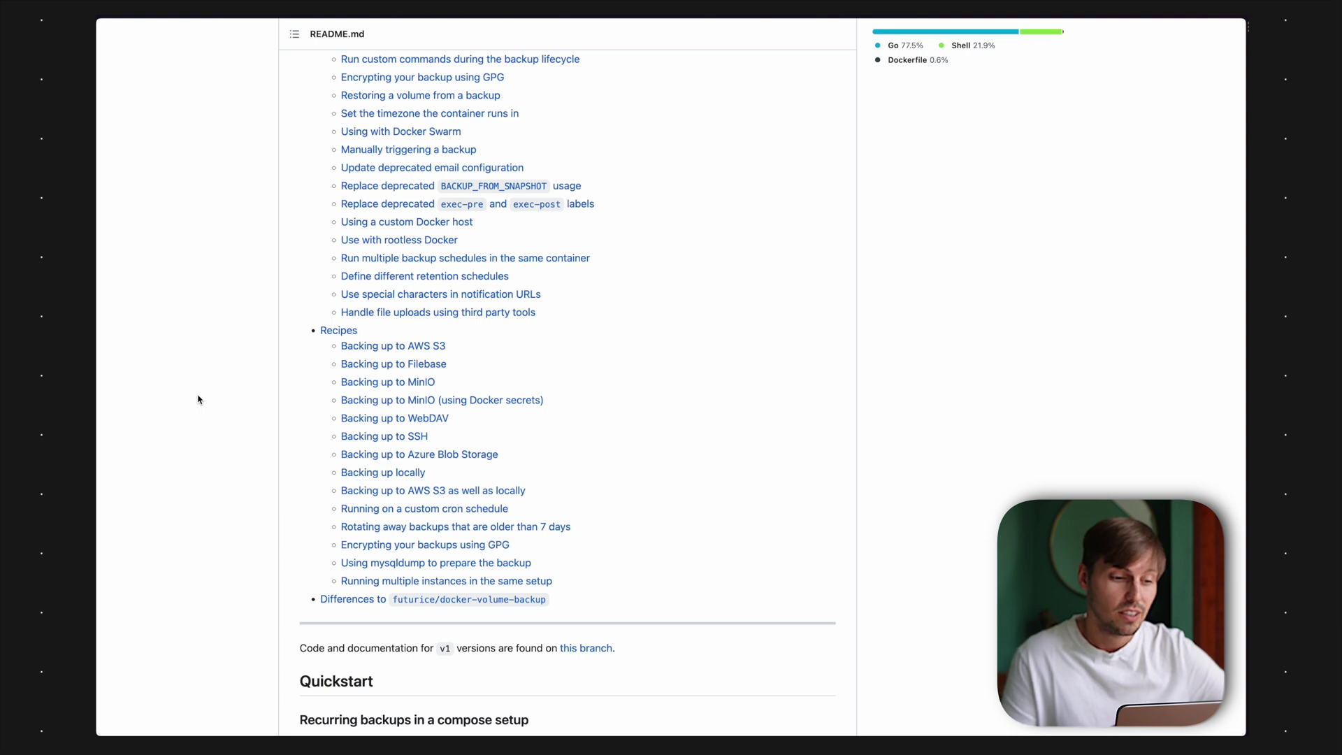
# - Scroll the README to the Quickstart 'Recurring backups in a compose setup' example
pyautogui.scroll(-1, 198, 400)
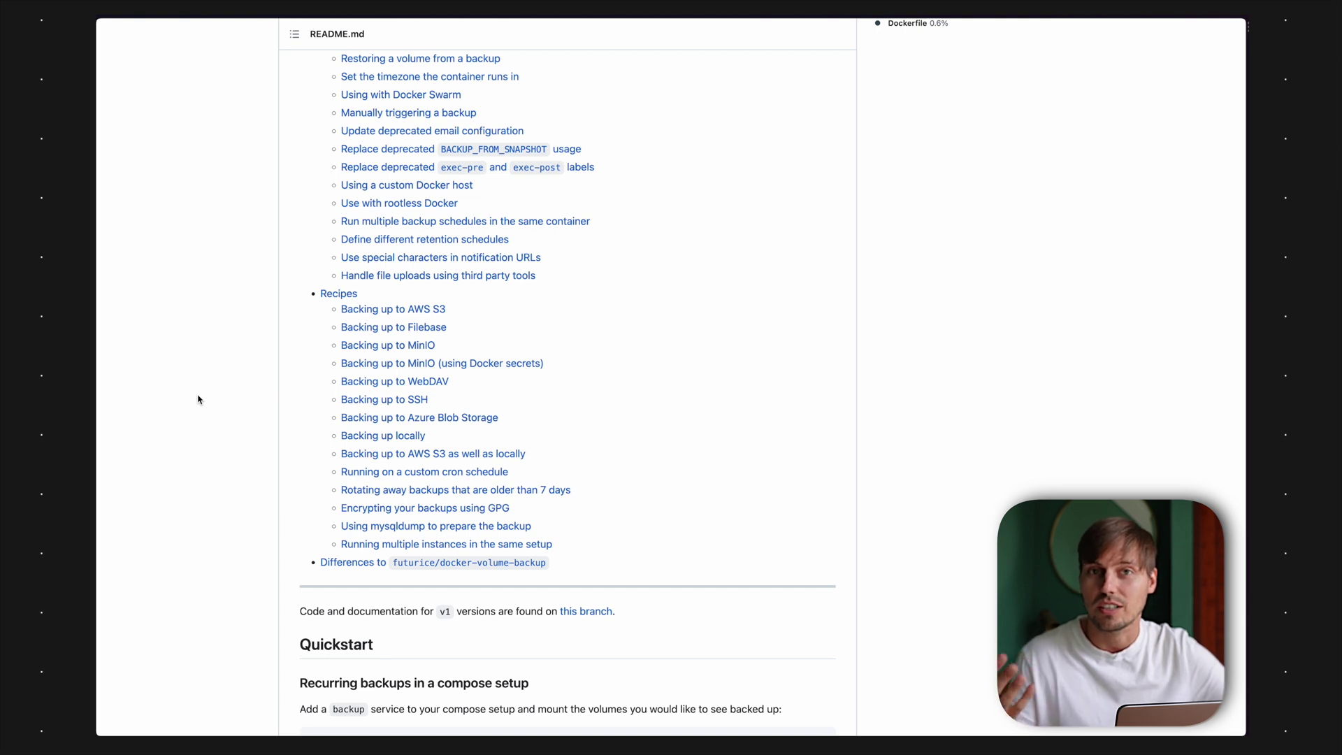
pyautogui.scroll(-2, 198, 399)
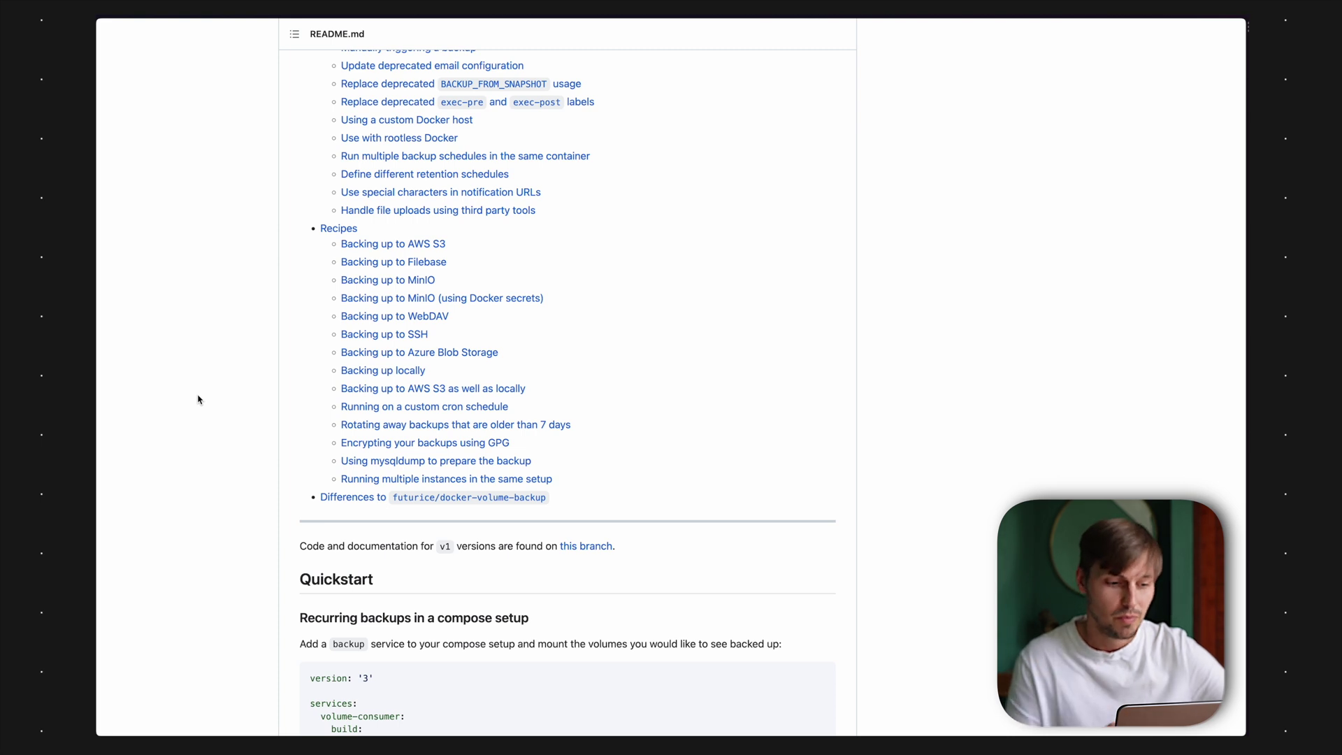
pyautogui.scroll(-3, 198, 399)
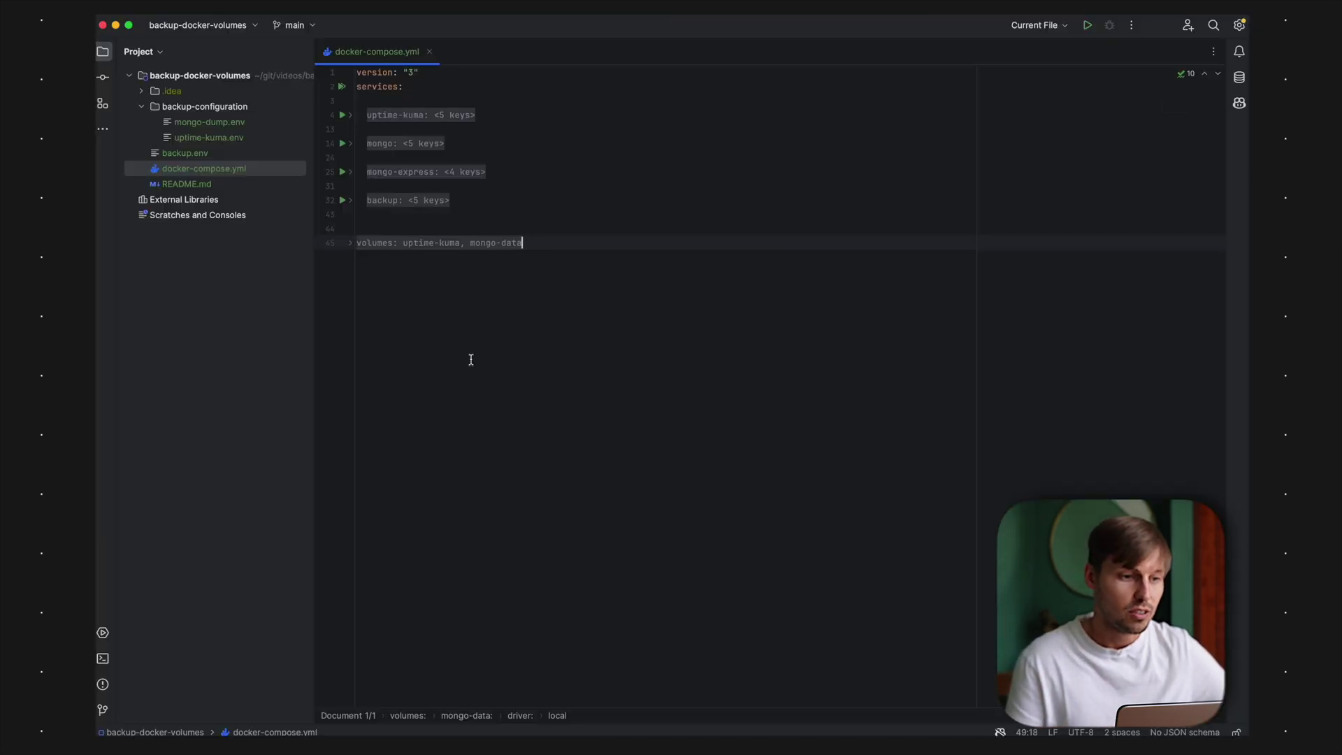
# - Expand uptime-kuma and mongo to reveal the stop-during-backup and mongodump archive-pre labels
pyautogui.click(524, 120)
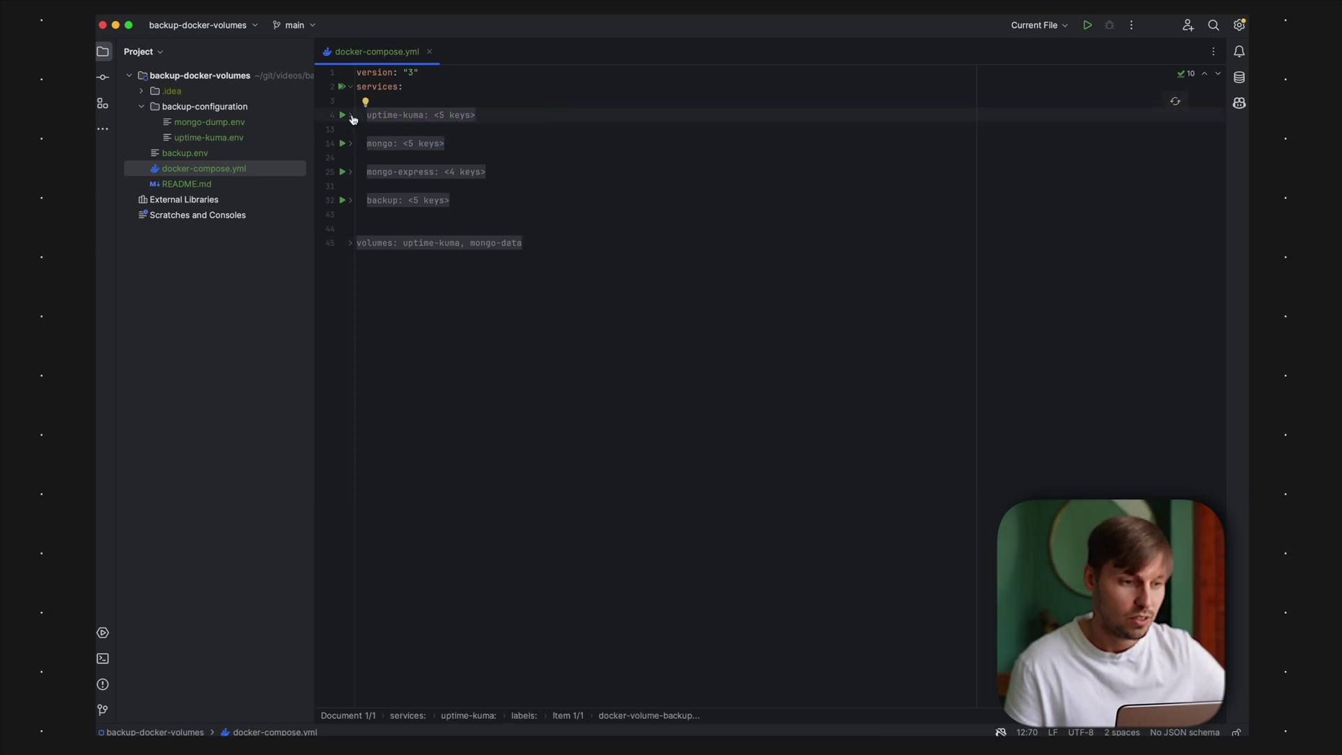
pyautogui.click(353, 117)
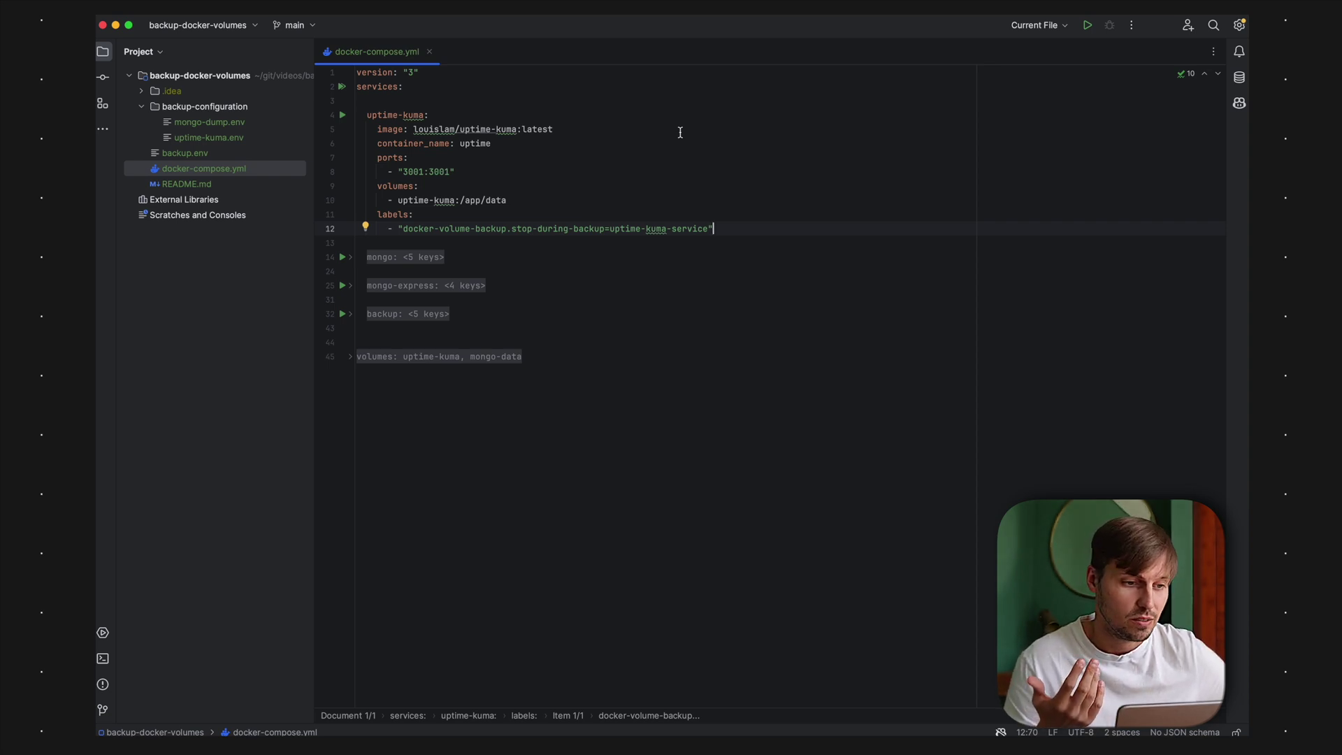
pyautogui.click(570, 131)
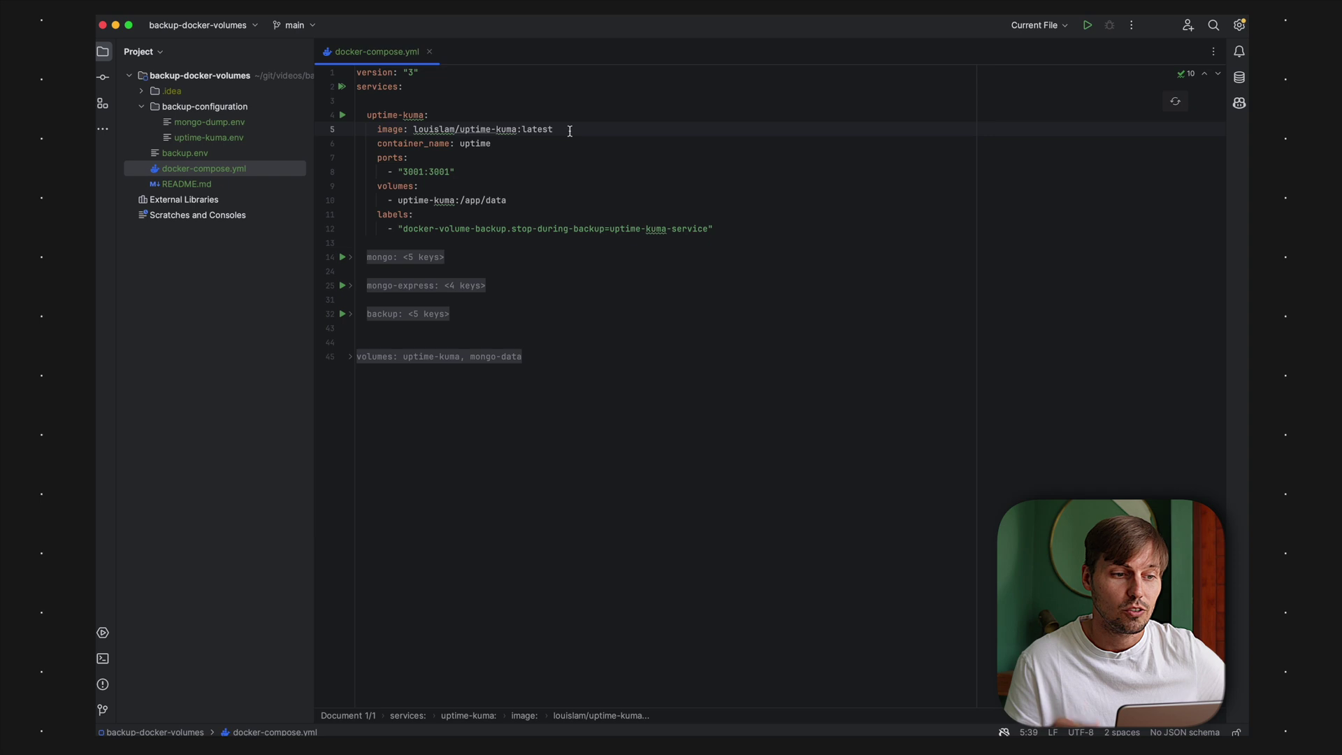
pyautogui.press('Down')
pyautogui.press('Down')
pyautogui.press('Down')
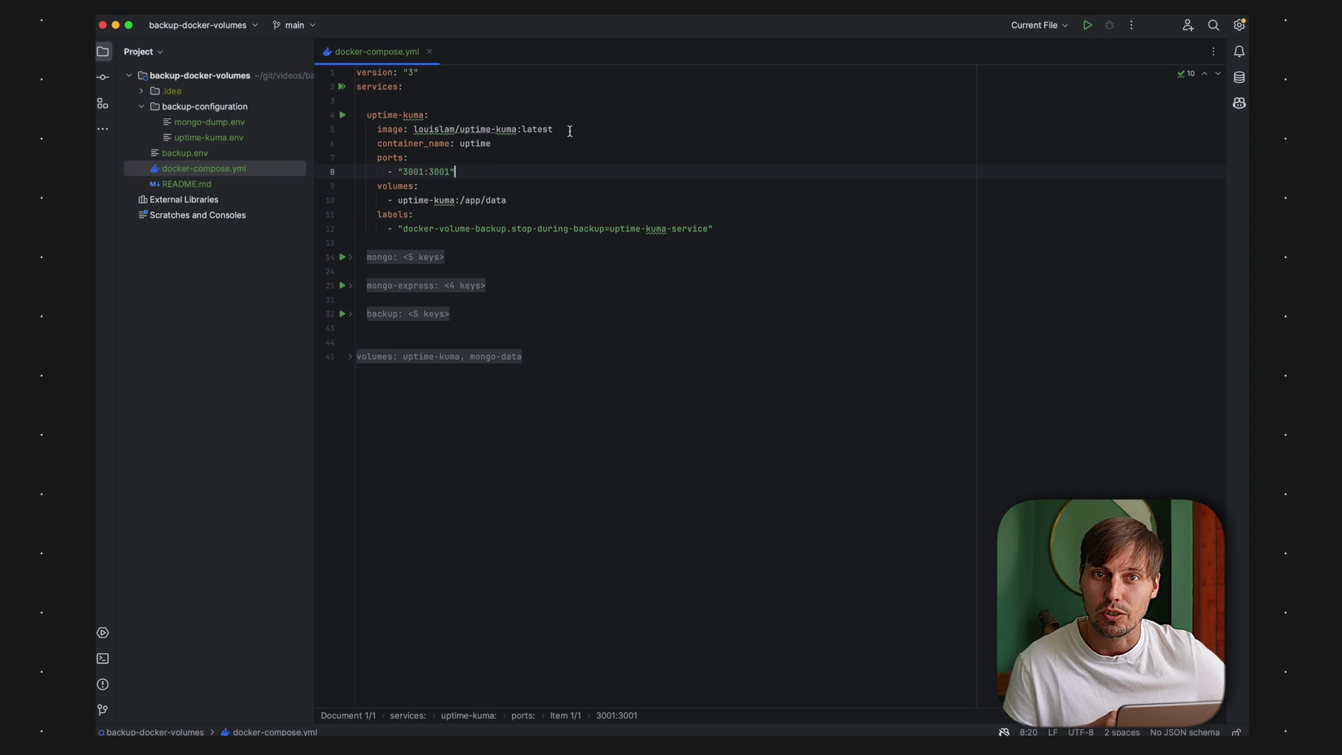
pyautogui.click(474, 210)
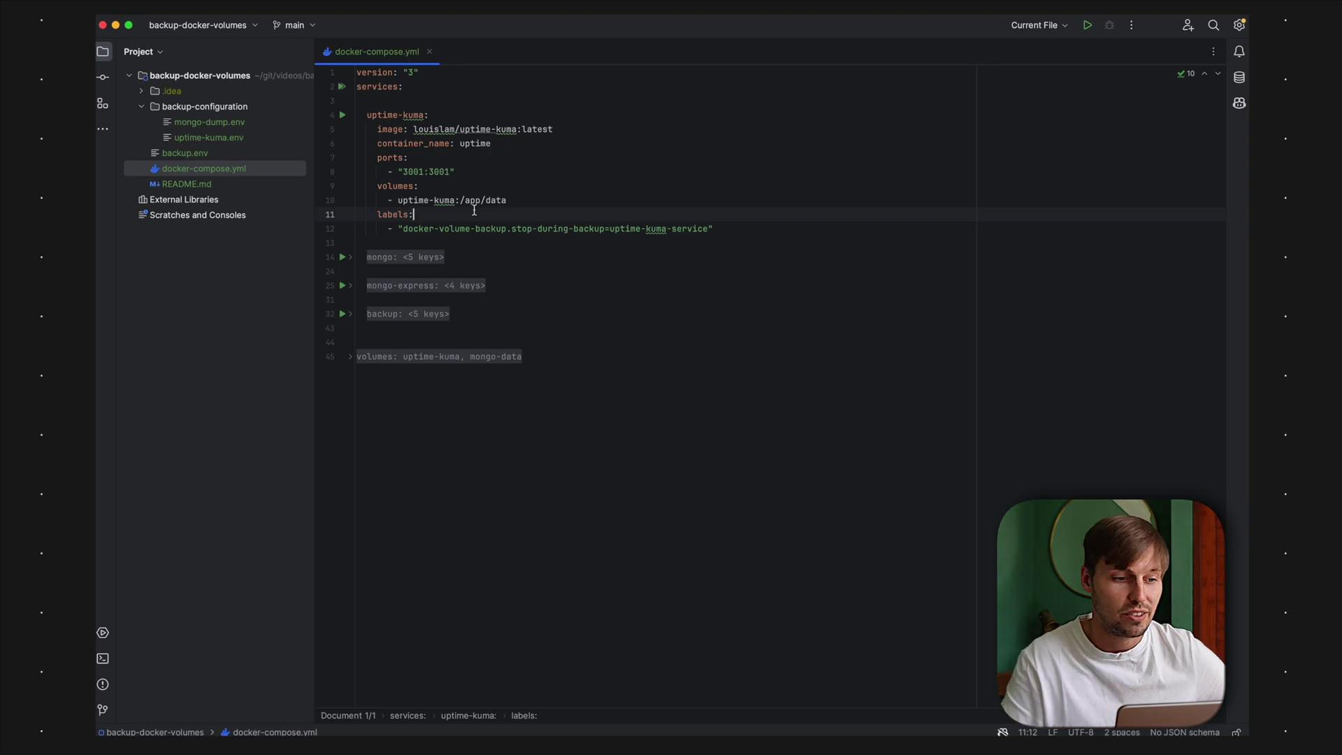
pyautogui.click(350, 257)
pyautogui.click(494, 260)
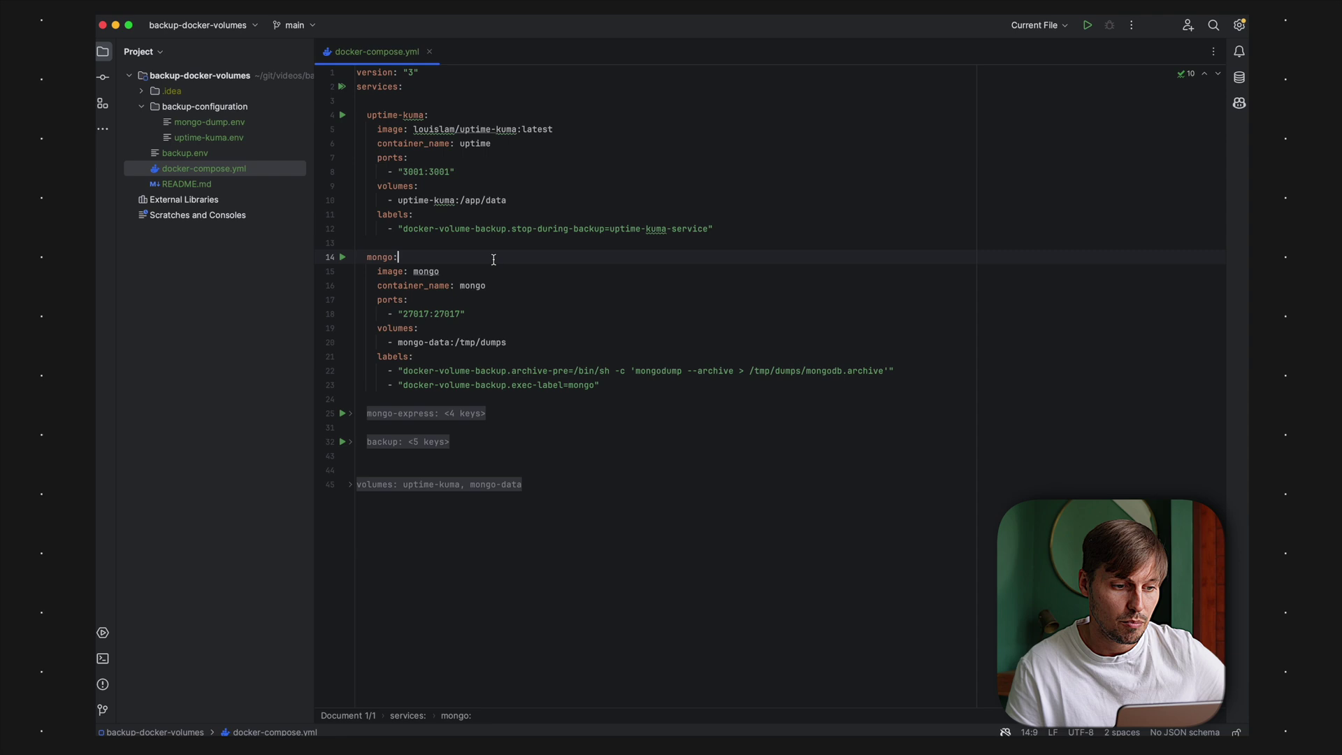
pyautogui.click(515, 275)
pyautogui.click(519, 292)
pyautogui.click(520, 299)
pyautogui.click(505, 337)
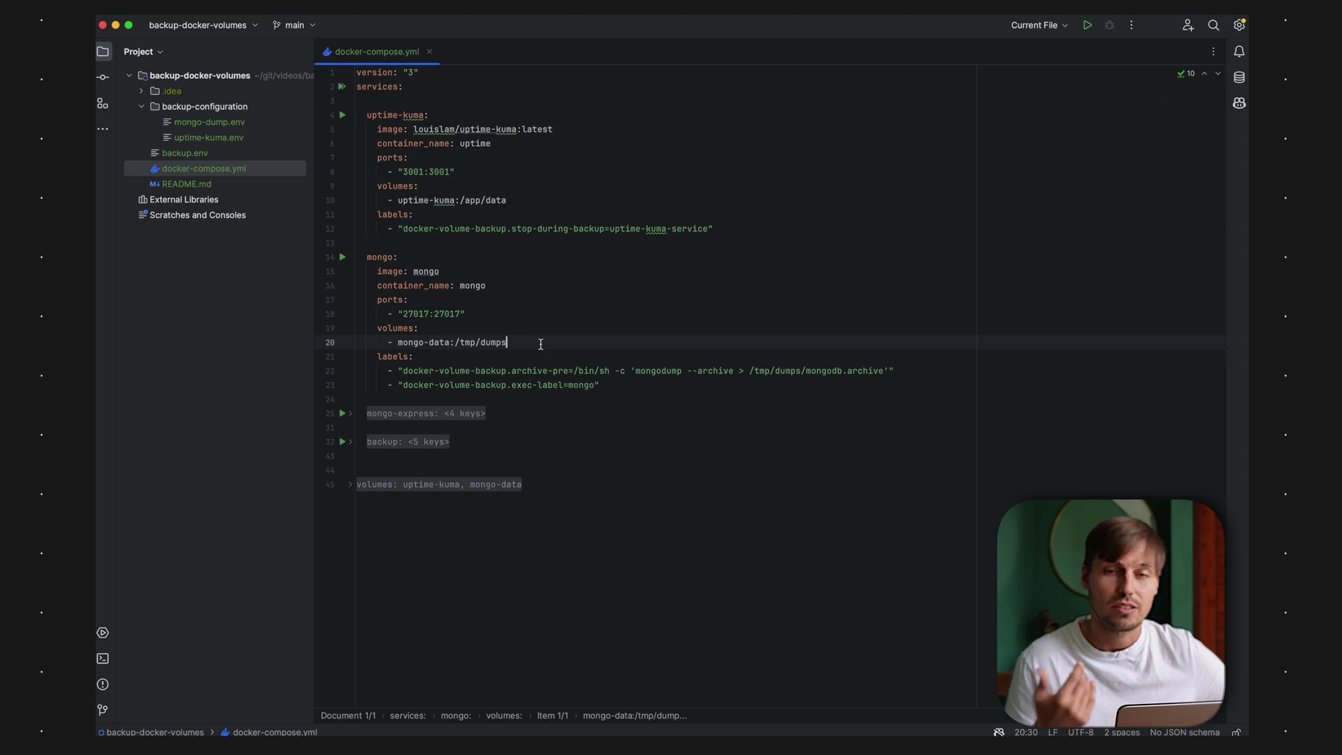
pyautogui.click(351, 485)
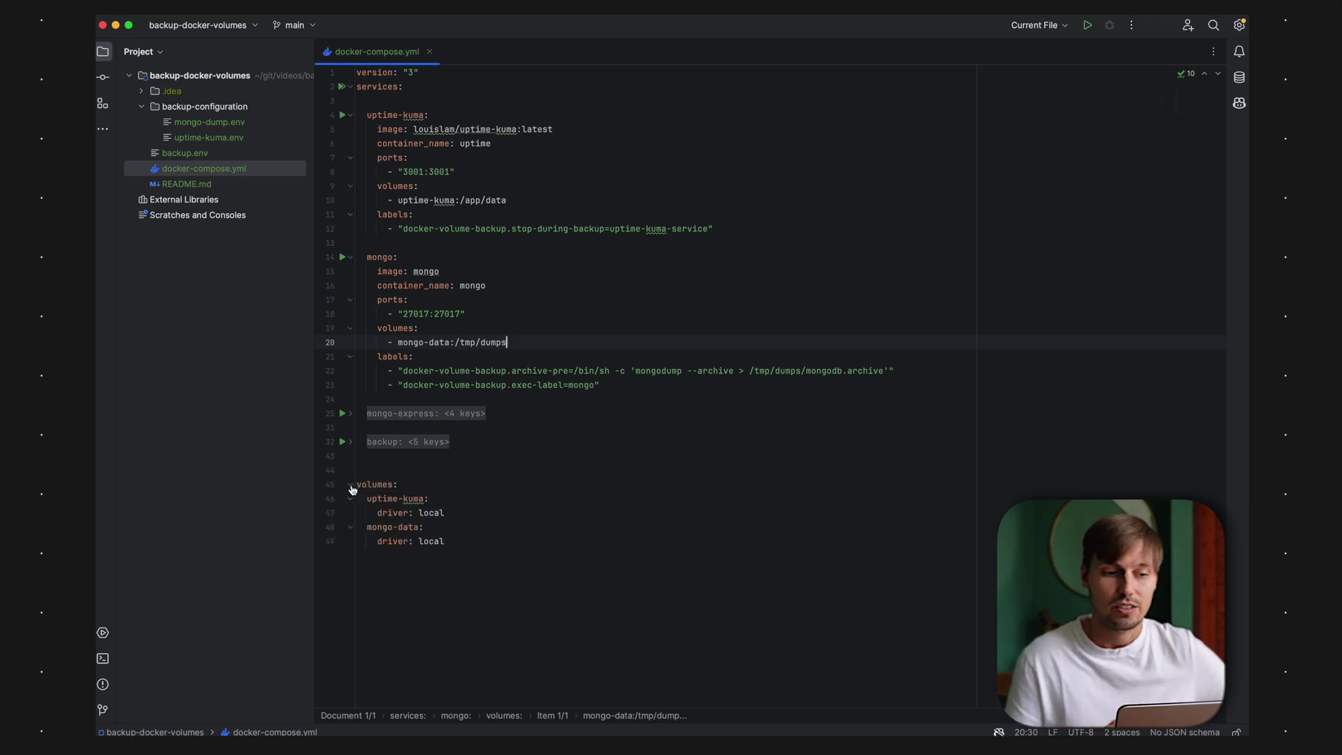
pyautogui.click(431, 499)
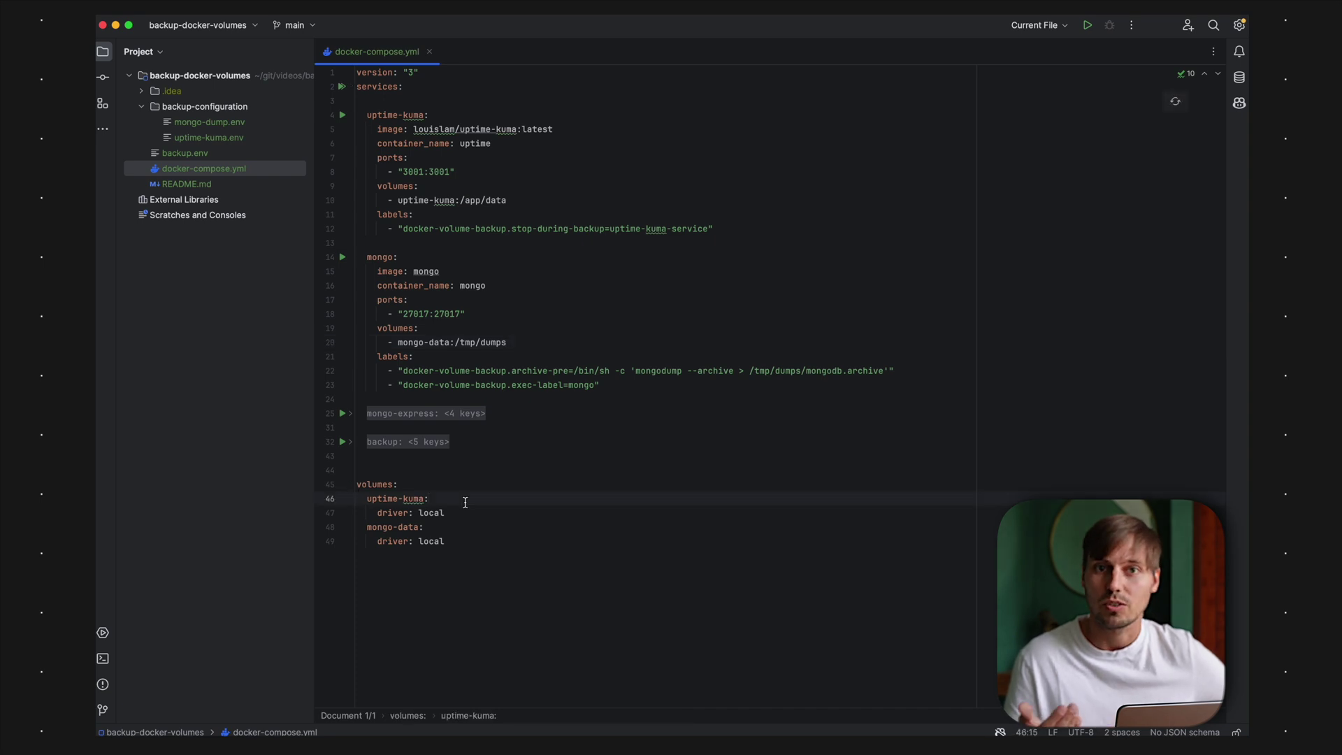
pyautogui.click(350, 414)
pyautogui.click(579, 426)
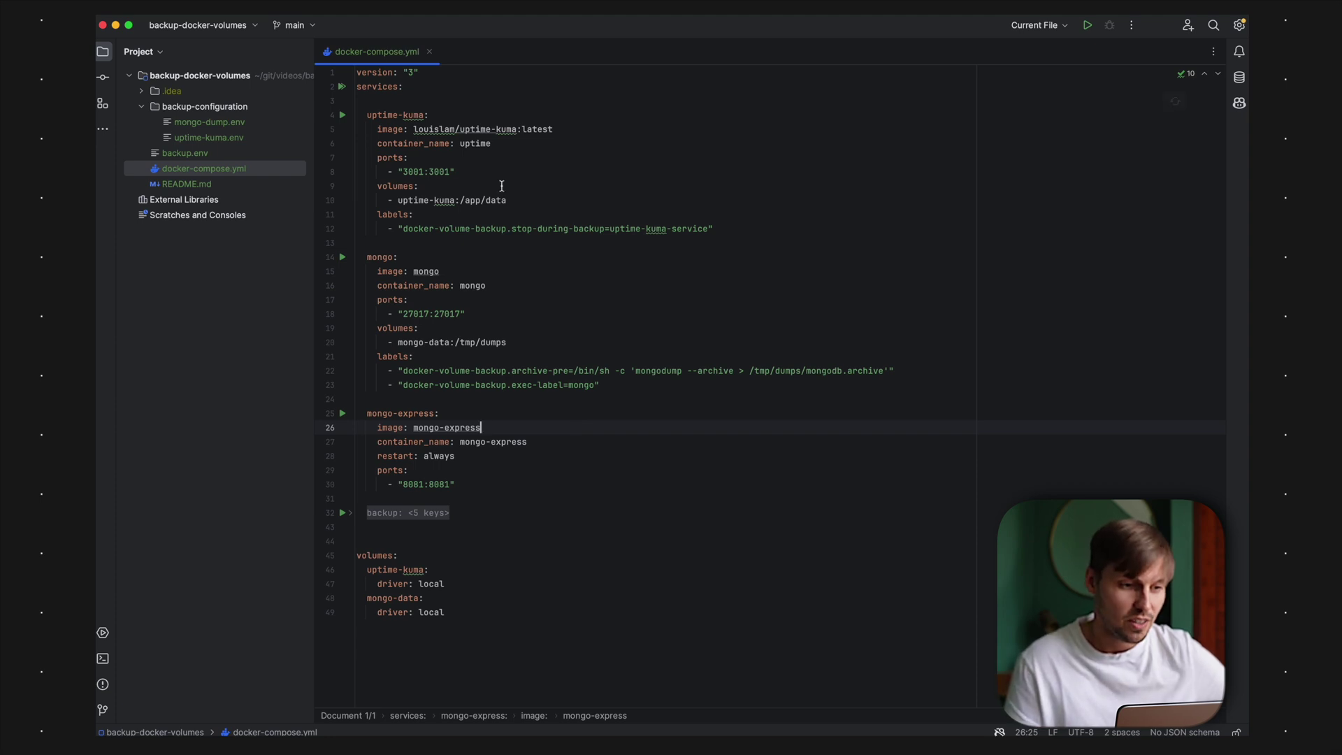
# - Fold the uptime-kuma, mongo, mongo-express and volumes blocks, and unfold the backup service
pyautogui.click(351, 116)
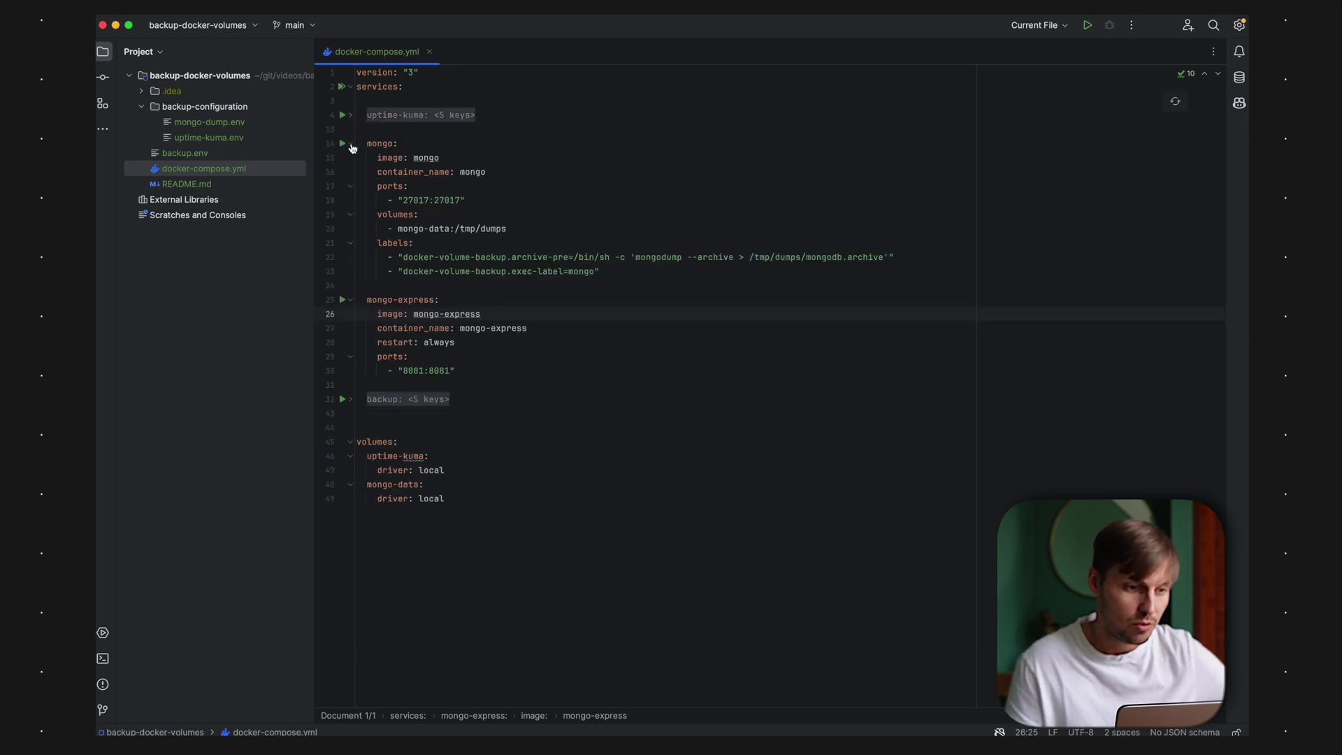
pyautogui.click(350, 144)
pyautogui.click(351, 172)
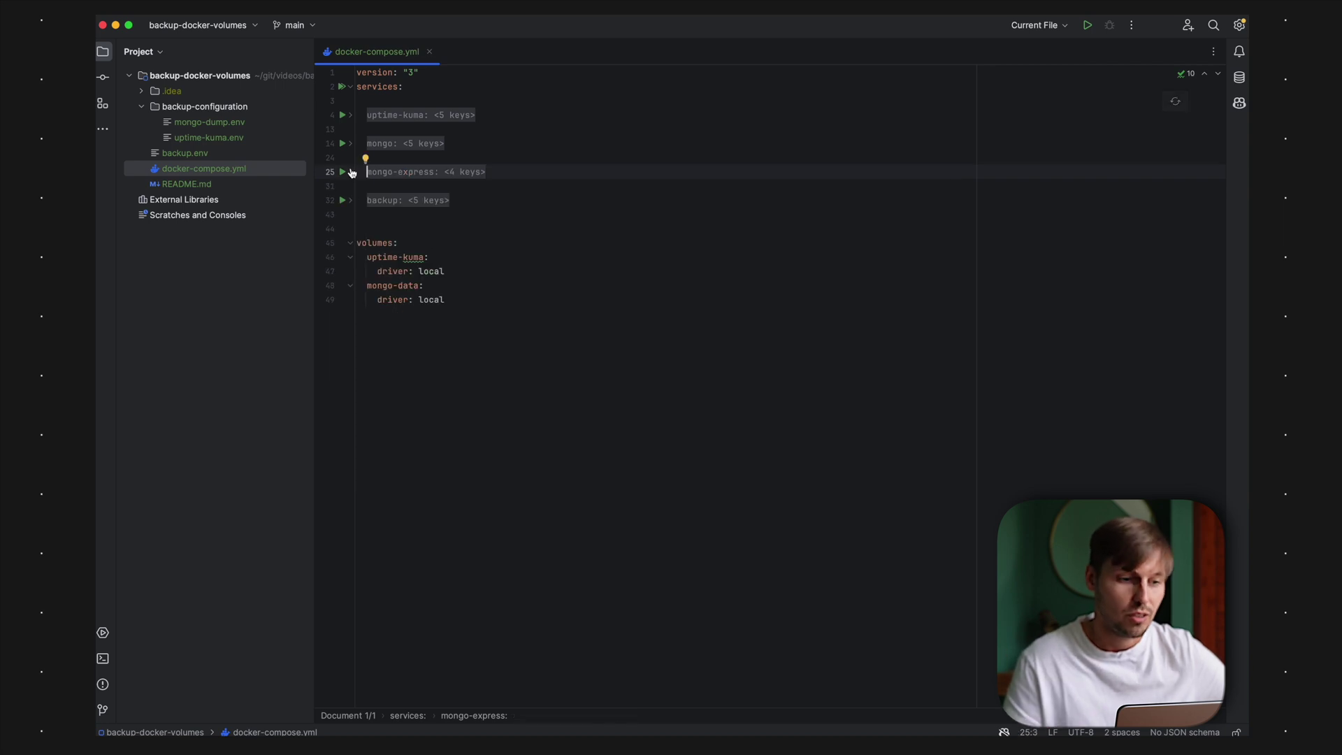
pyautogui.click(350, 246)
pyautogui.click(352, 203)
# - Walk through the backup service's image, container_name and env_file lines
pyautogui.click(488, 204)
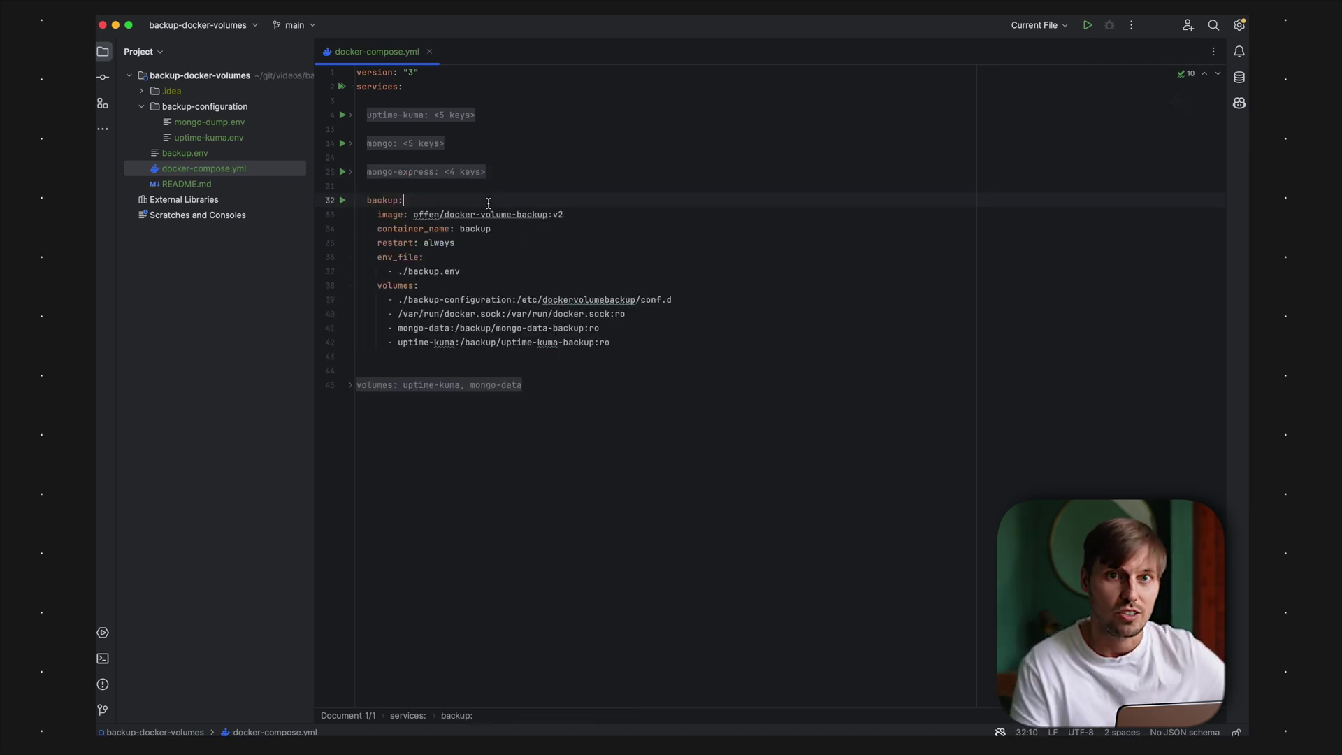
pyautogui.click(416, 215)
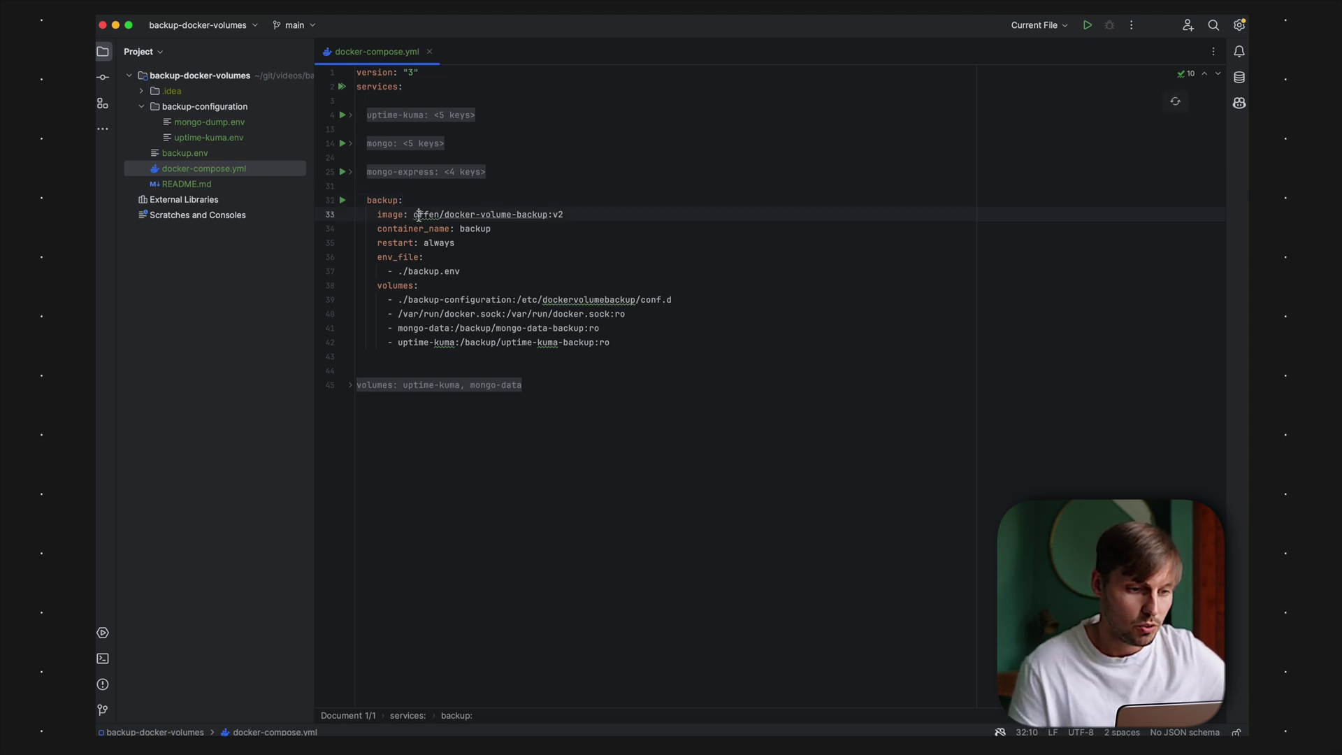
pyautogui.press('End')
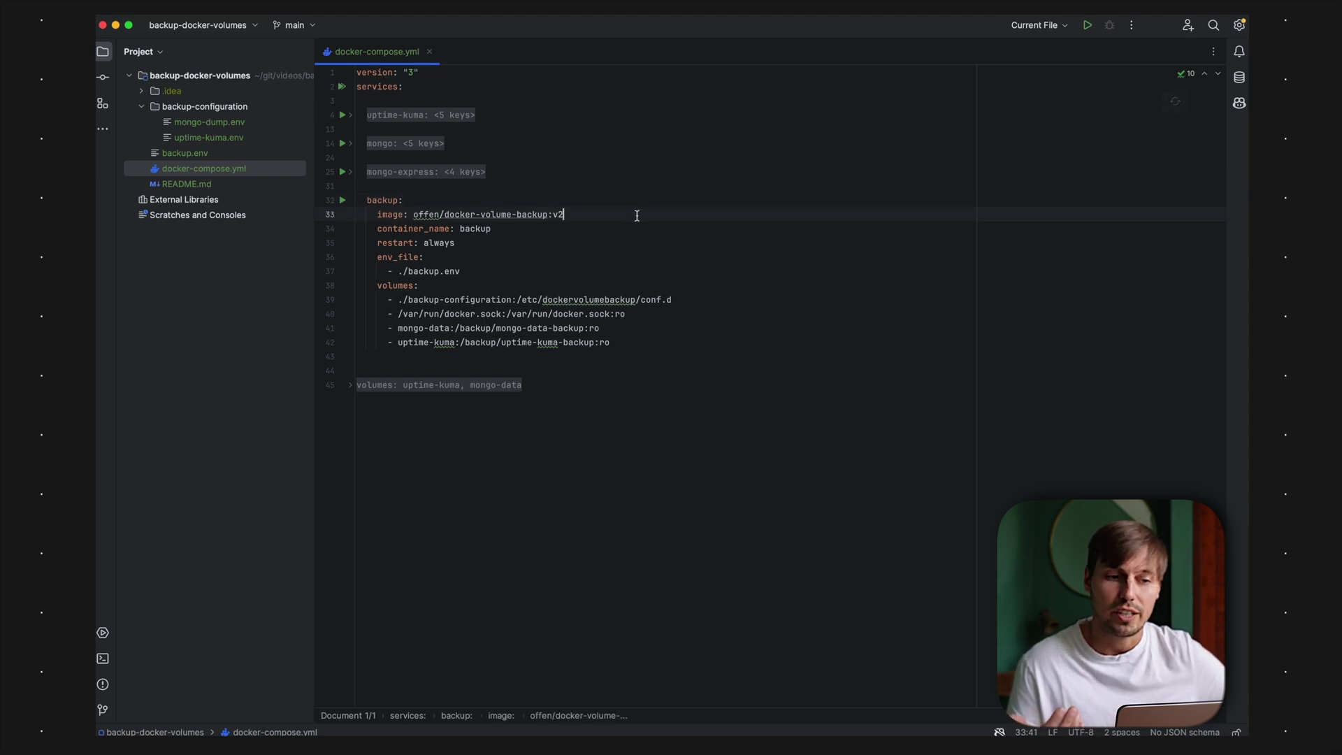
pyautogui.press('Down')
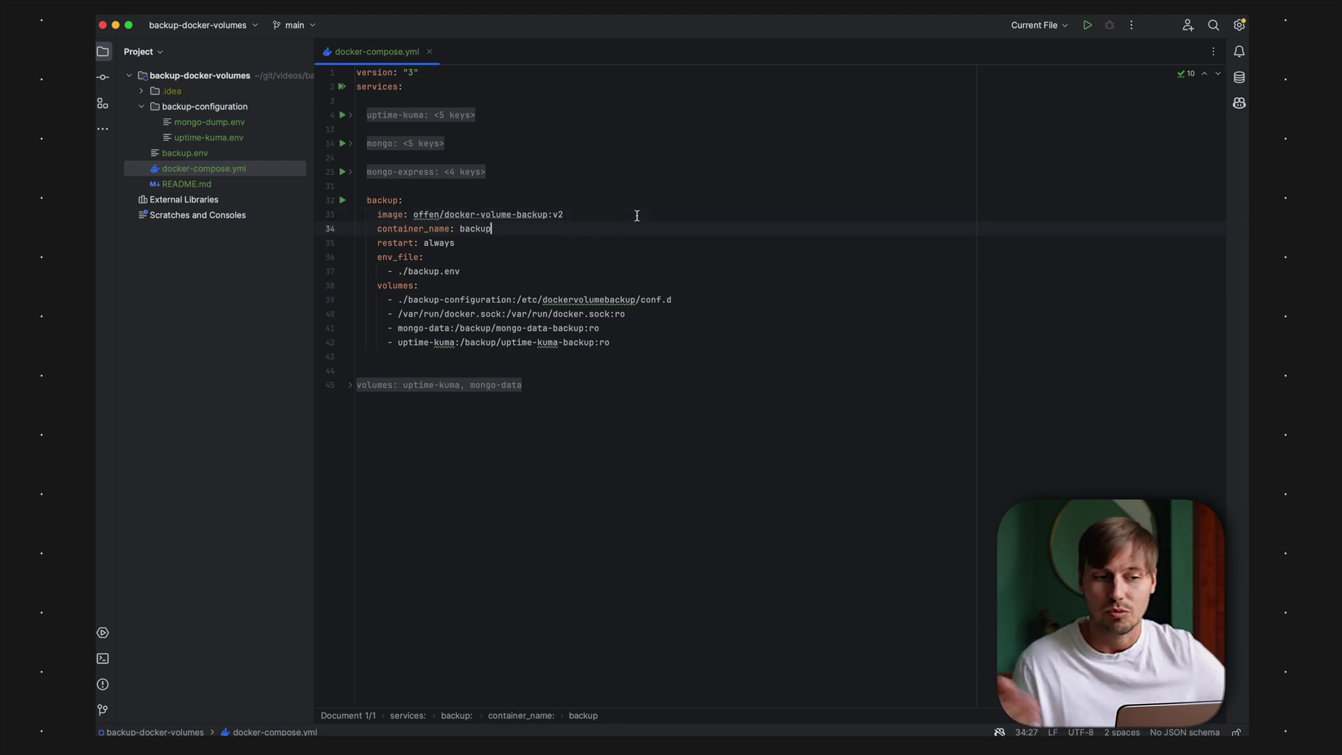
pyautogui.press('Down')
pyautogui.press('Down')
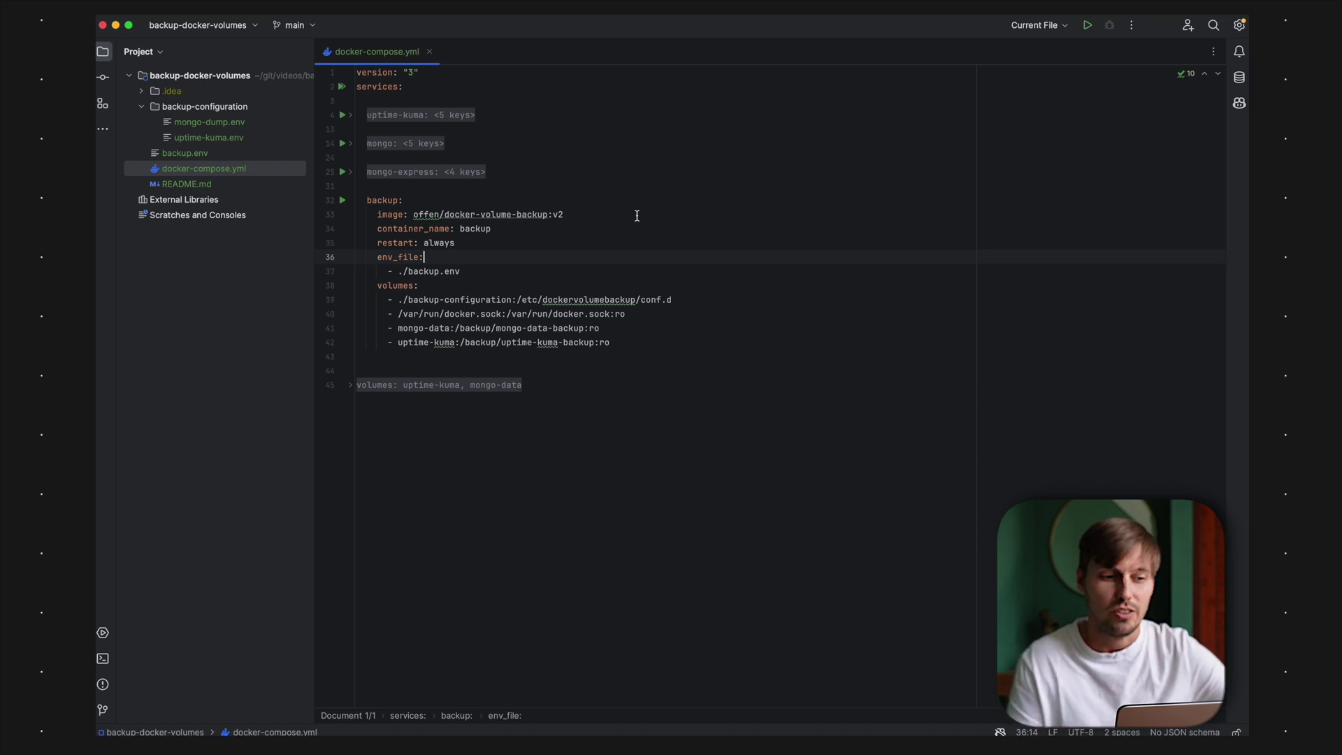
pyautogui.click(517, 274)
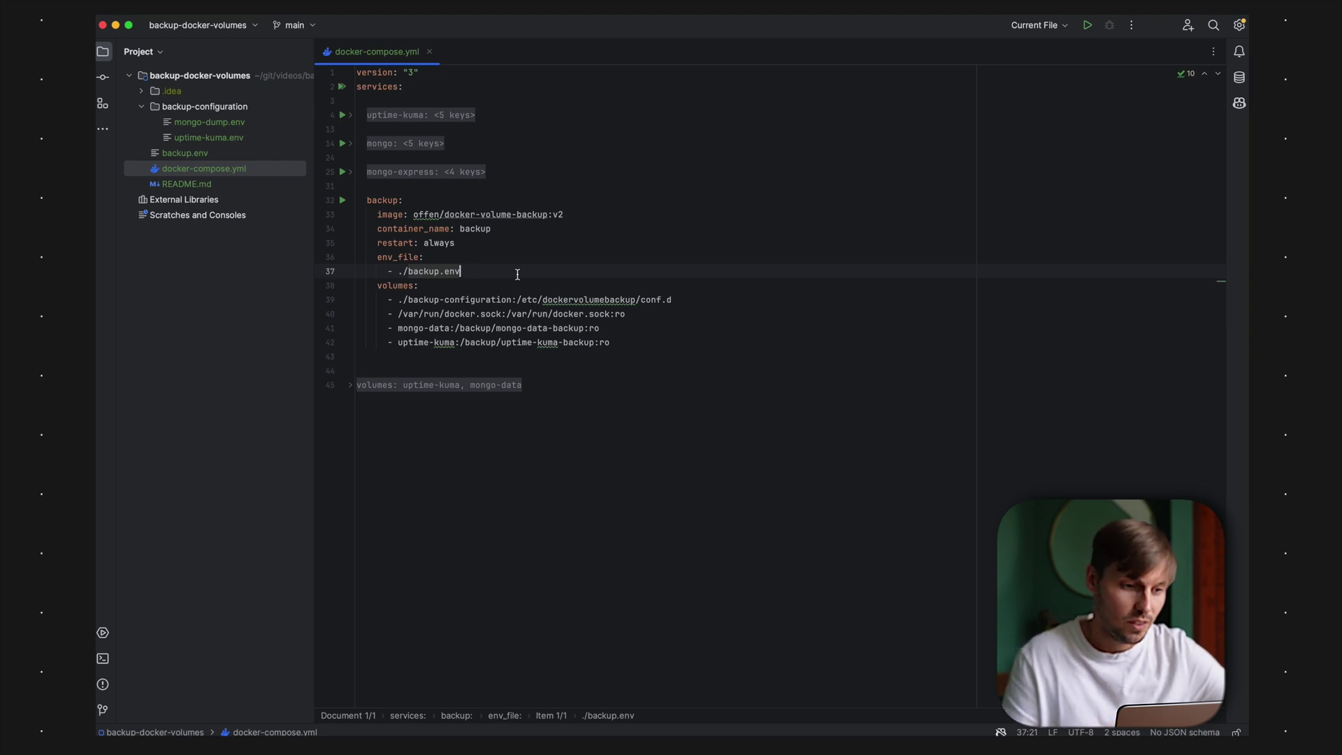
pyautogui.click(505, 283)
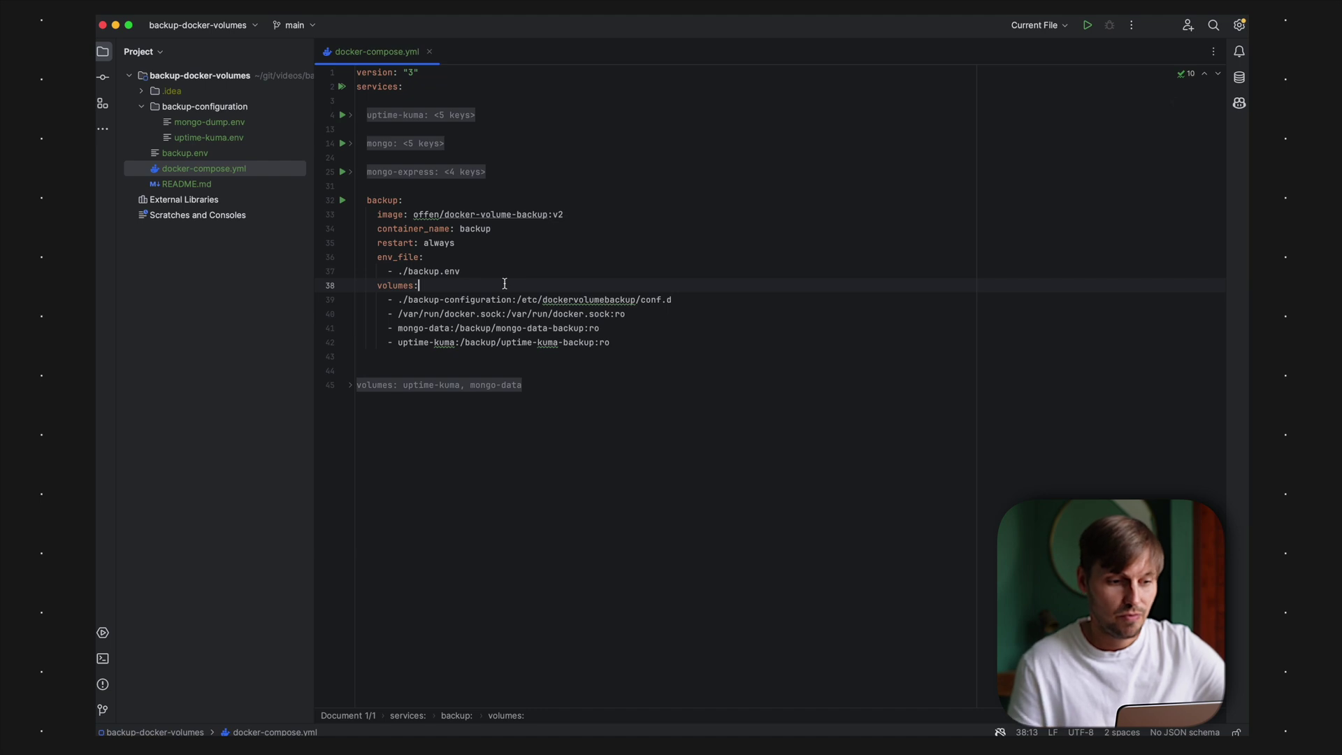
pyautogui.click(701, 306)
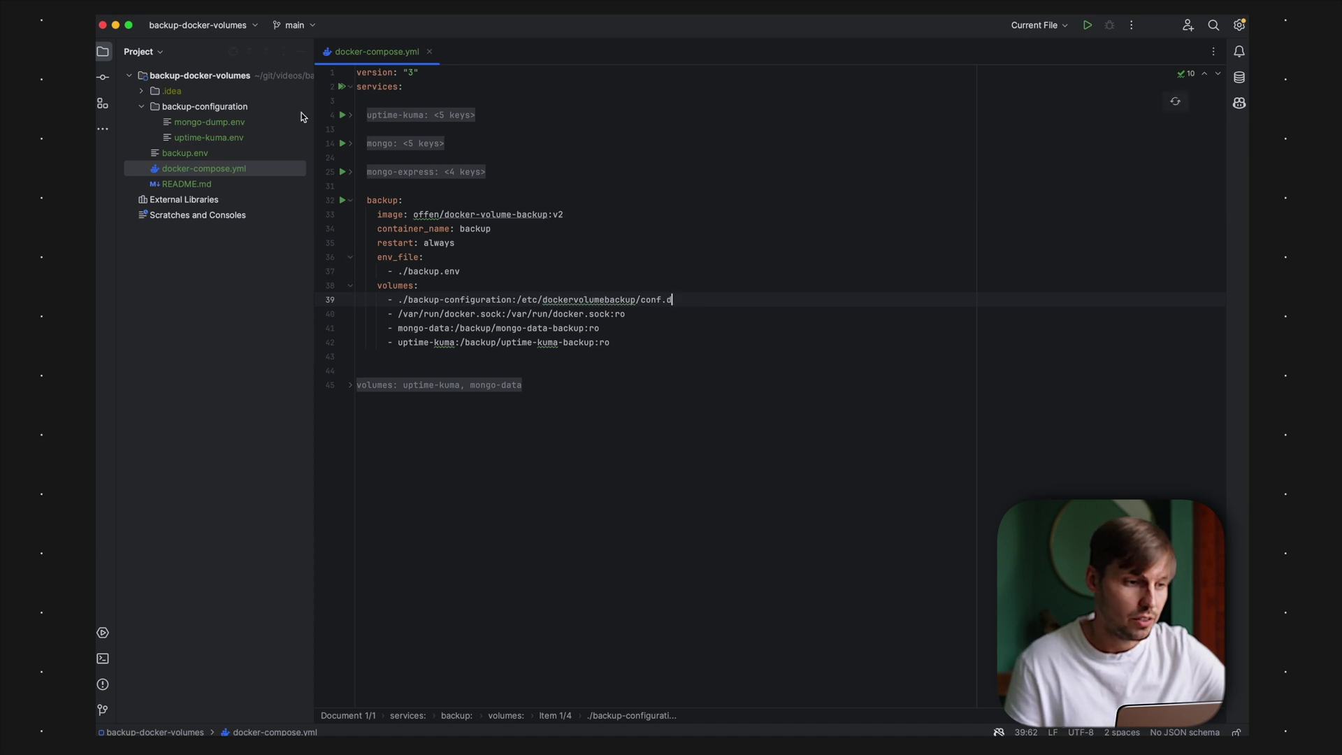
pyautogui.click(245, 109)
pyautogui.click(262, 125)
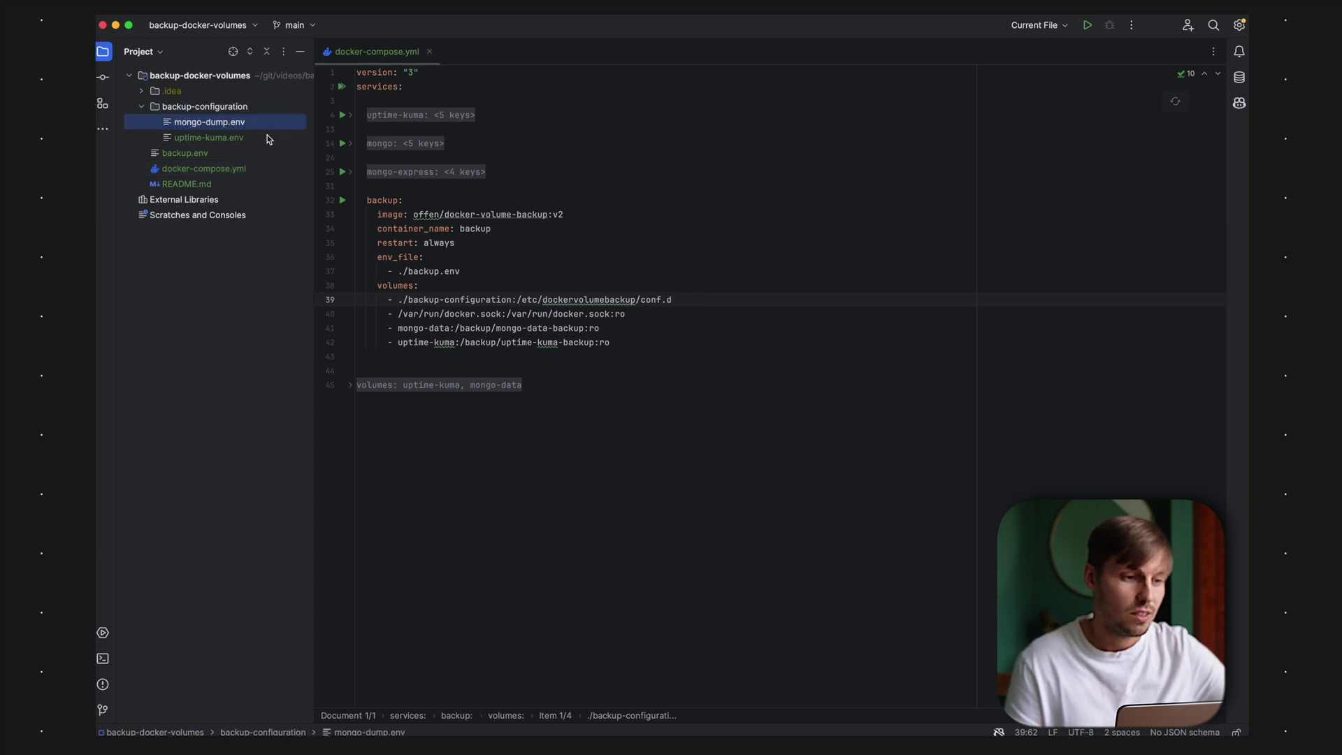
pyautogui.click(270, 139)
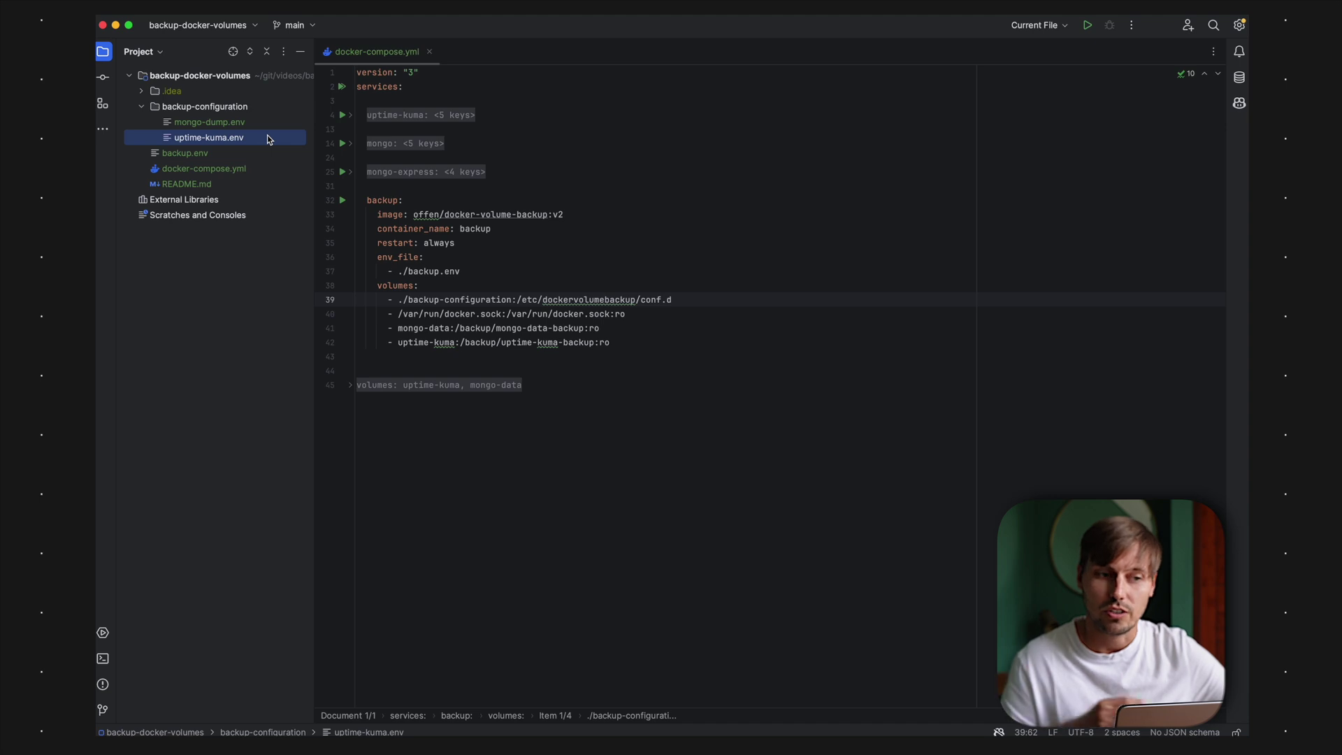
pyautogui.click(269, 123)
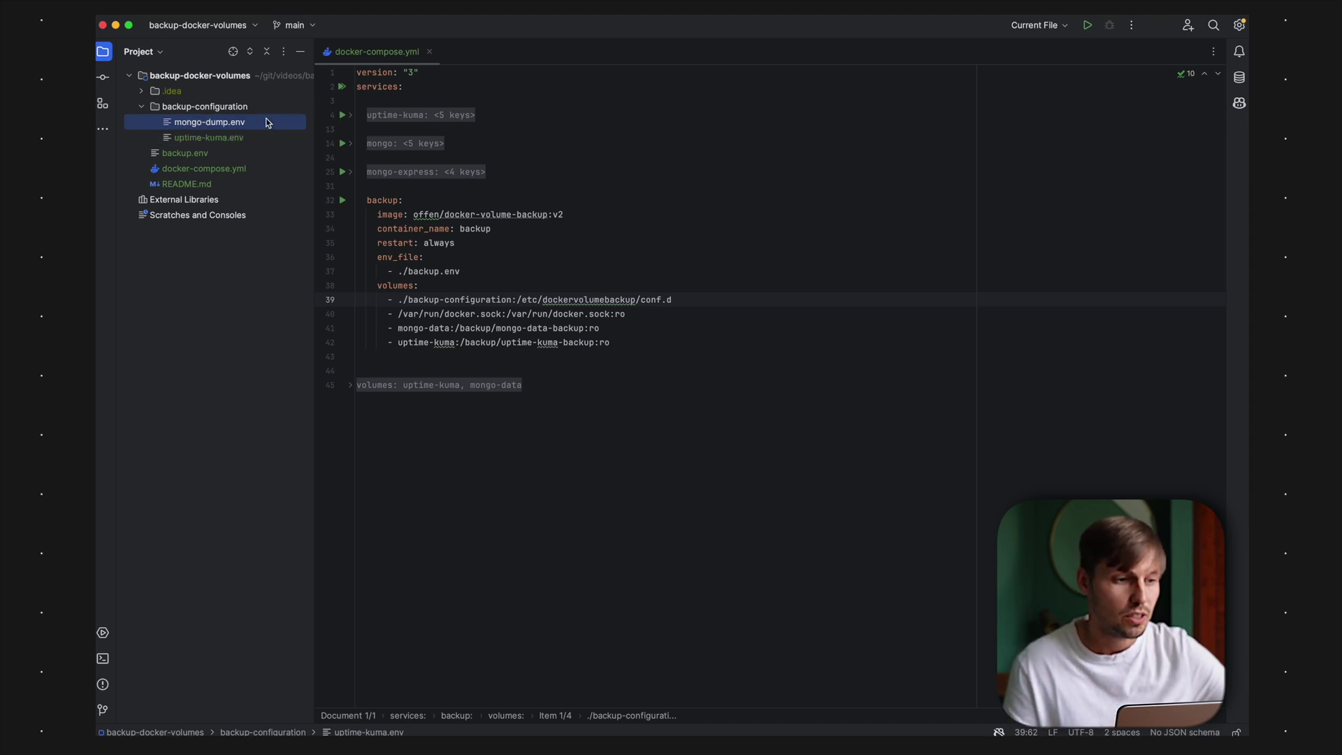
pyautogui.press('Down')
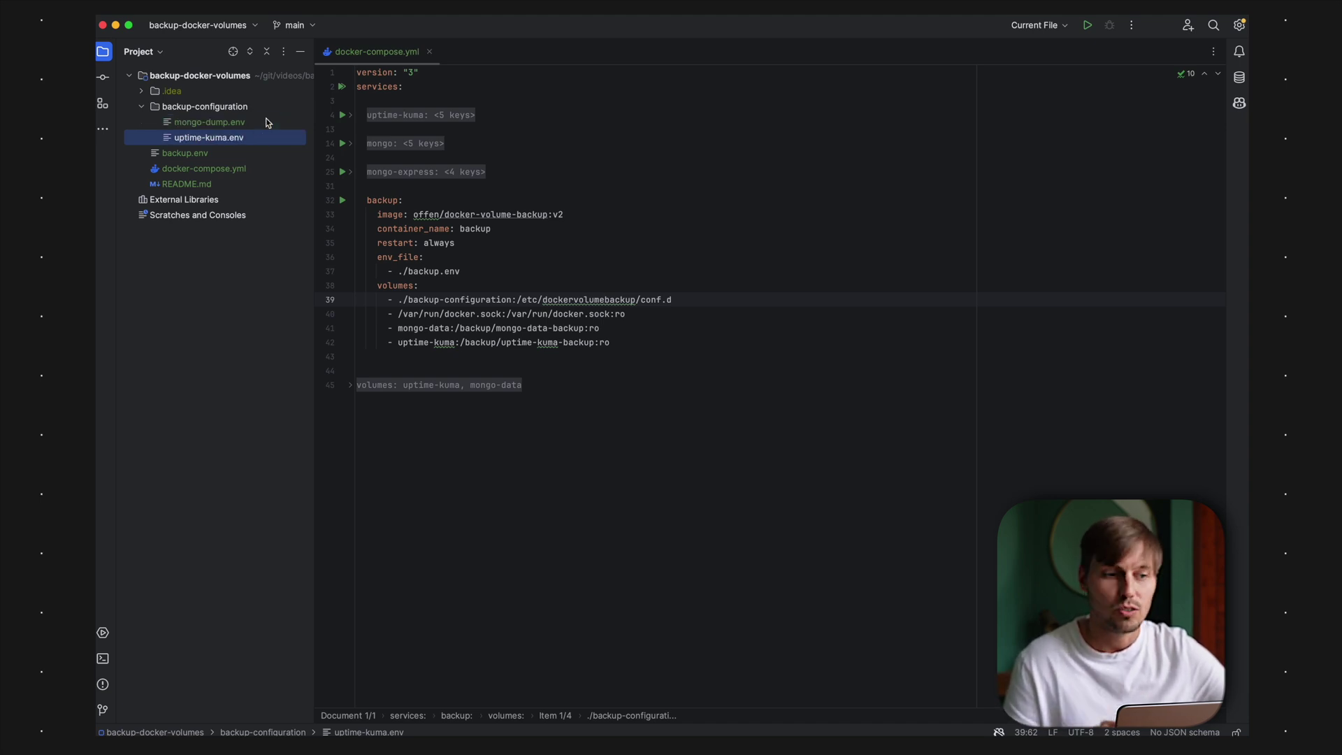
pyautogui.click(672, 305)
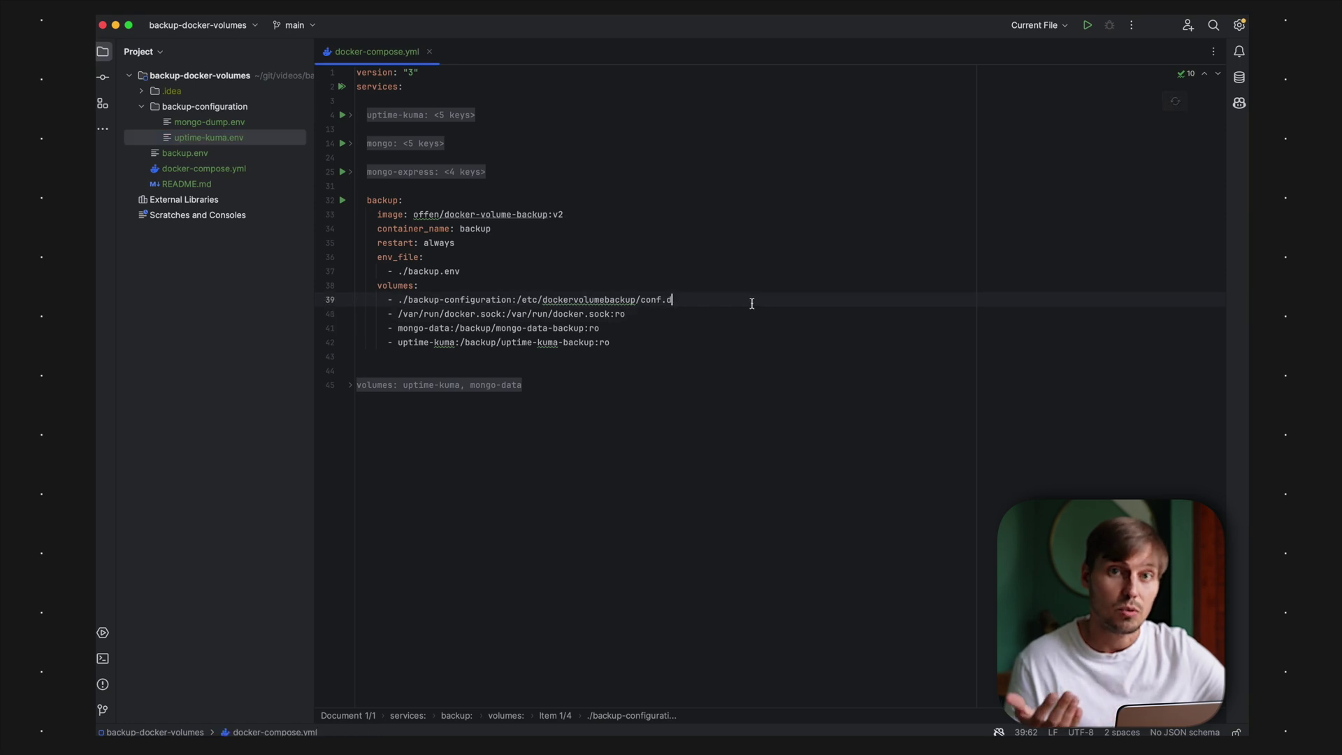
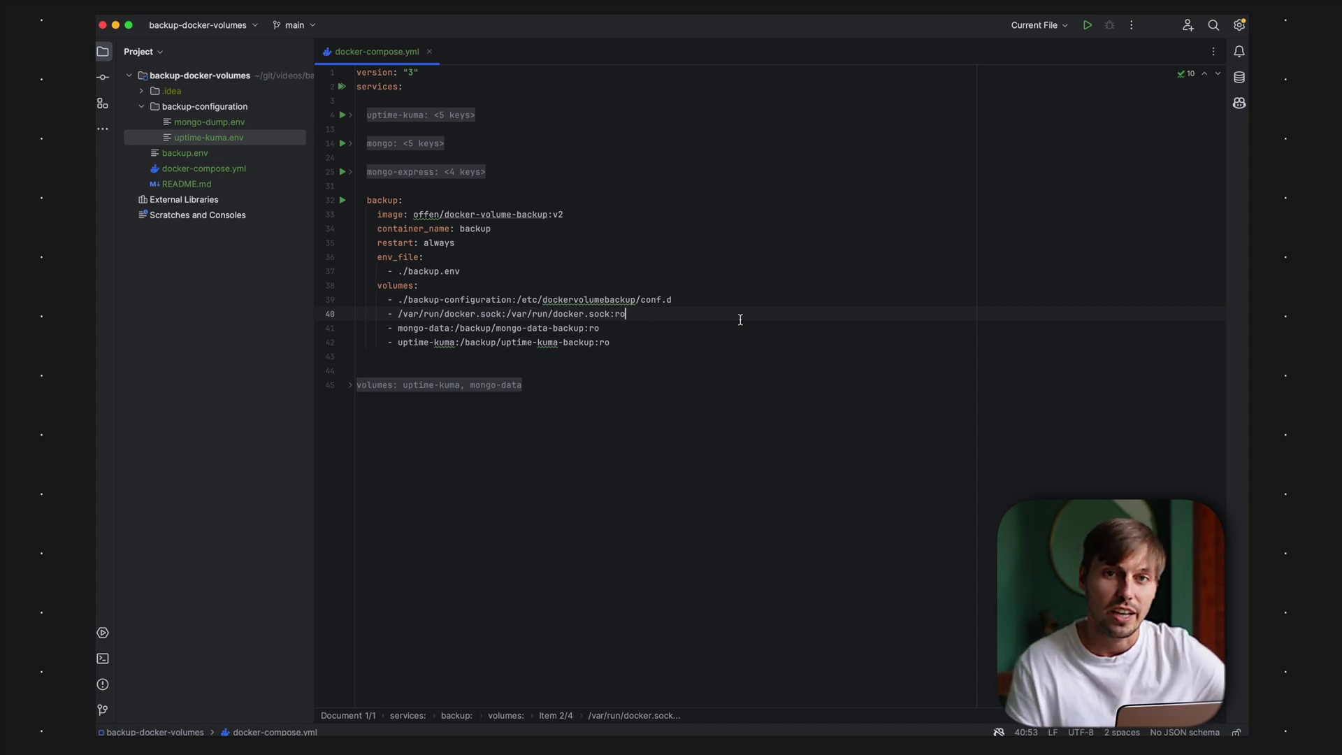
# - Unfold the top-level volumes block and jump to the mongo-data volume definition
pyautogui.click(707, 338)
pyautogui.click(717, 330)
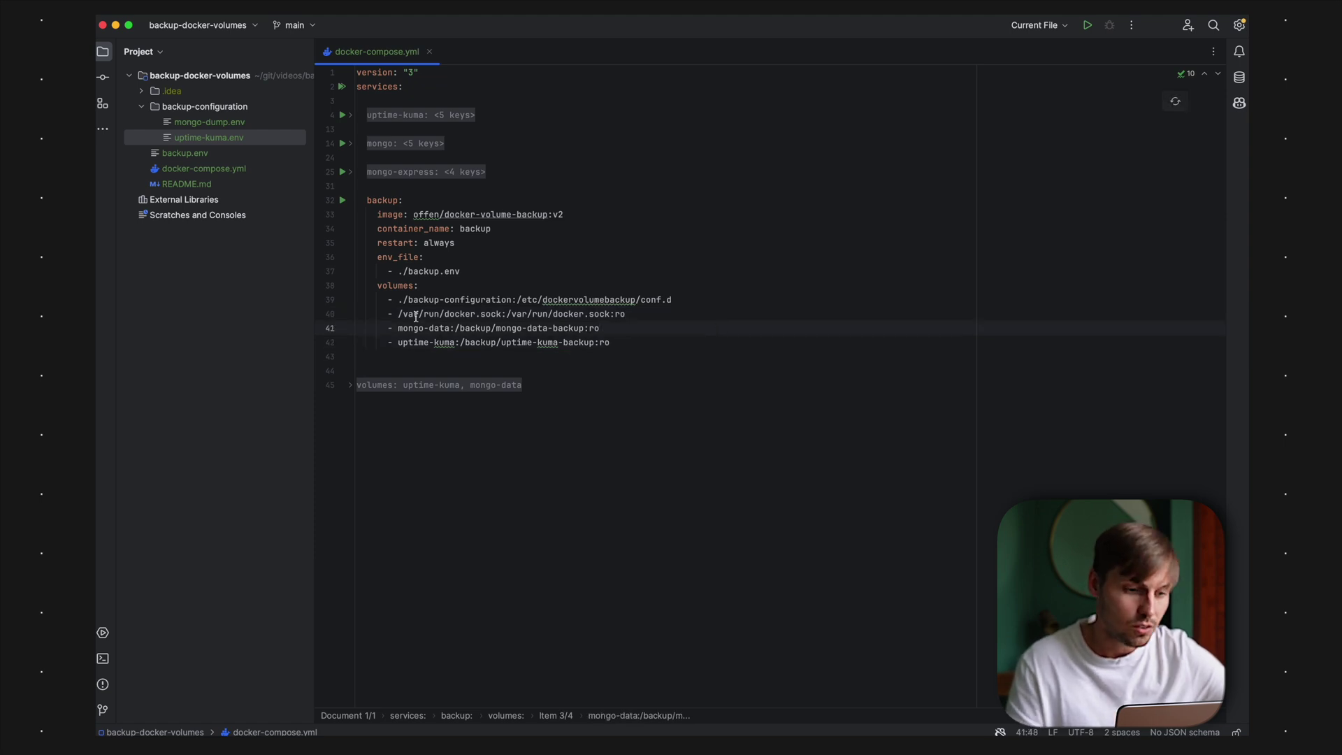
pyautogui.press('Right')
pyautogui.press('Right')
pyautogui.press('Right')
pyautogui.press('Right')
pyautogui.press('Right')
pyautogui.press('Right')
pyautogui.press('Right')
pyautogui.press('Right')
pyautogui.press('Right')
pyautogui.press('Right')
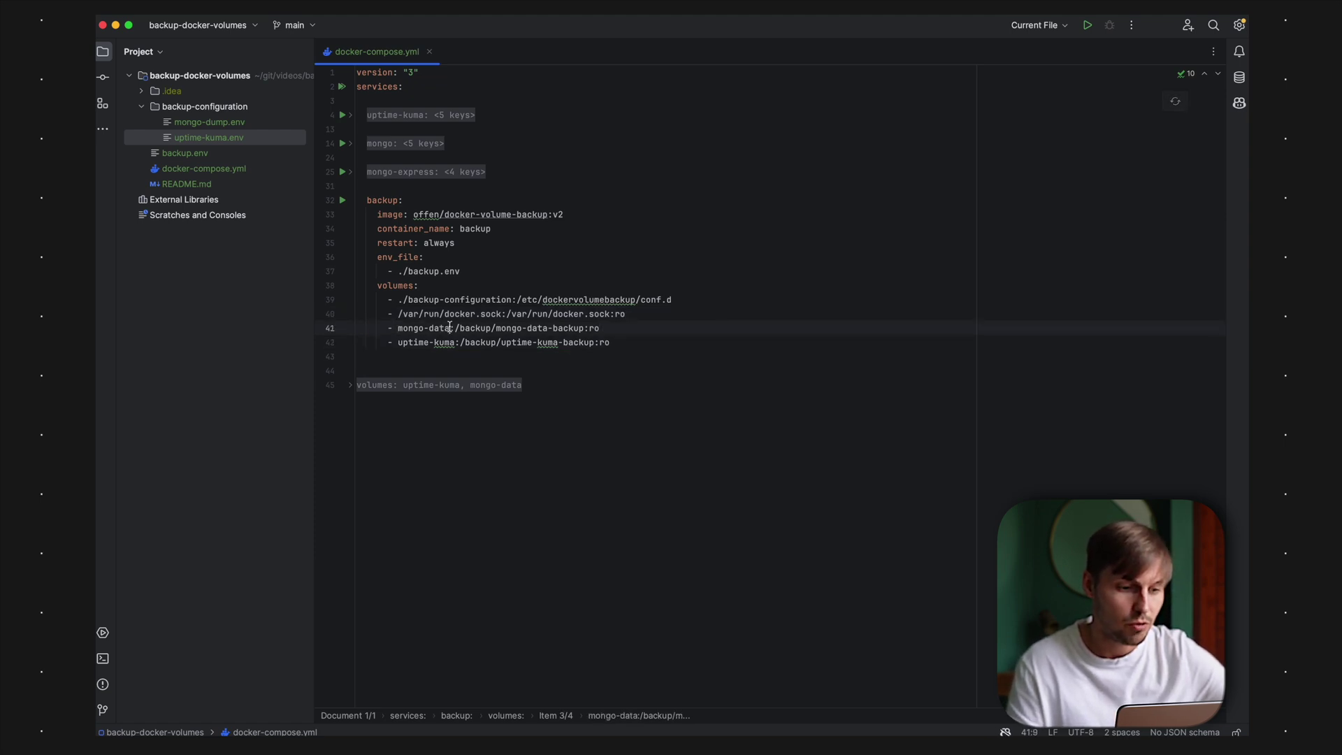
pyautogui.click(352, 387)
pyautogui.click(425, 428)
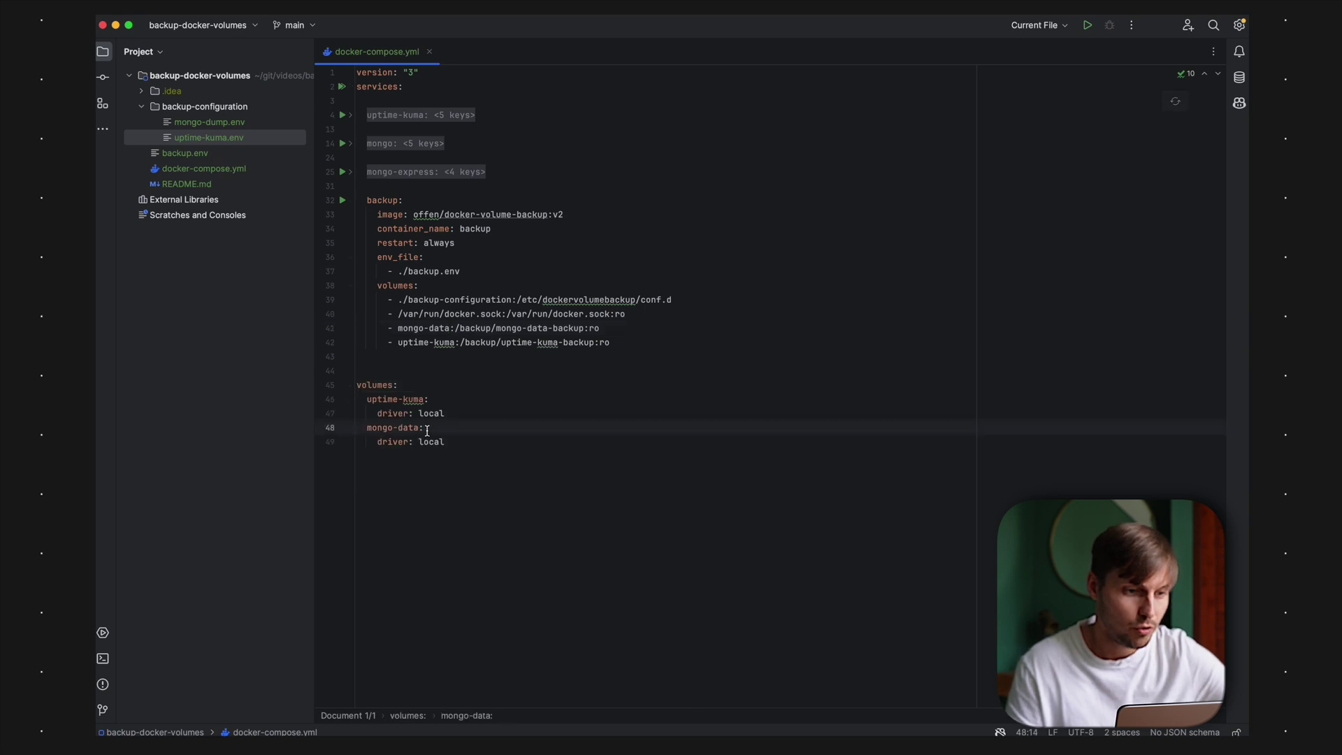
# - Highlight the mongo-data-backup target folder in the mongo-data mount path
pyautogui.click(456, 328)
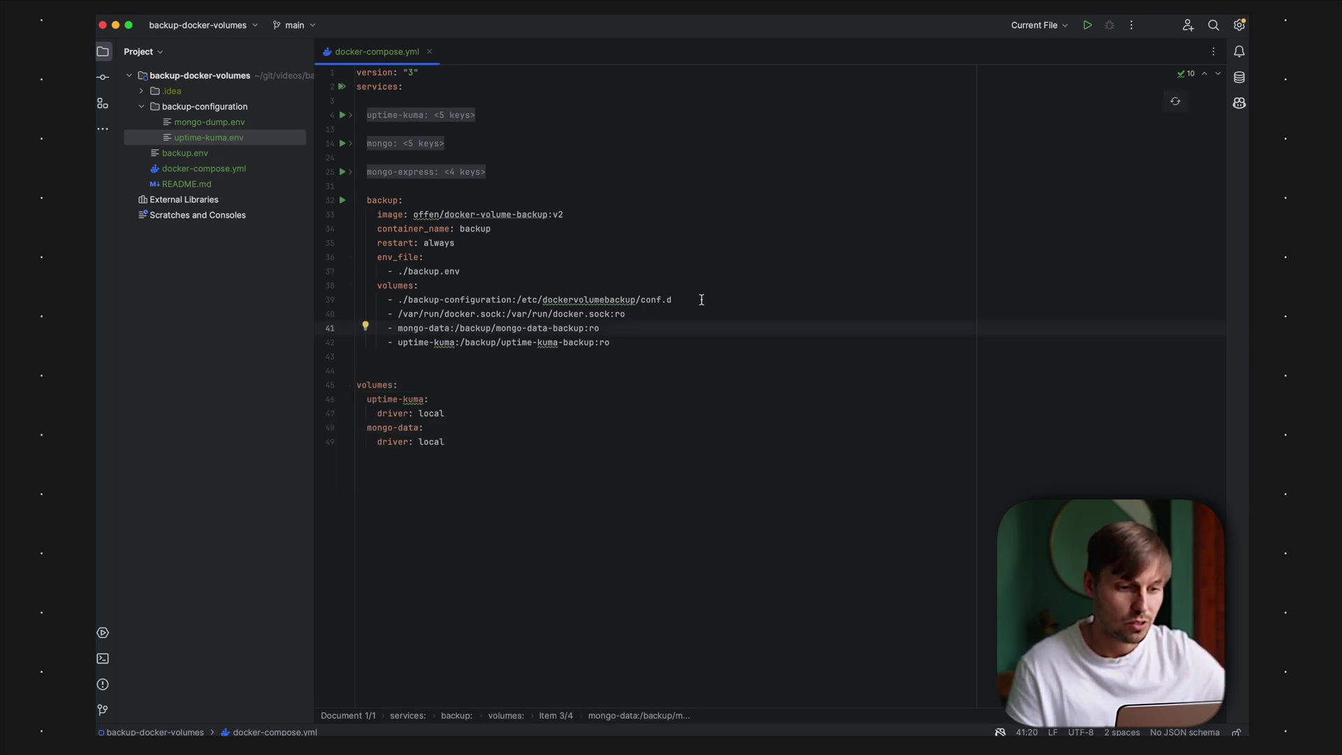
pyautogui.hotkey('alt', 'Right')
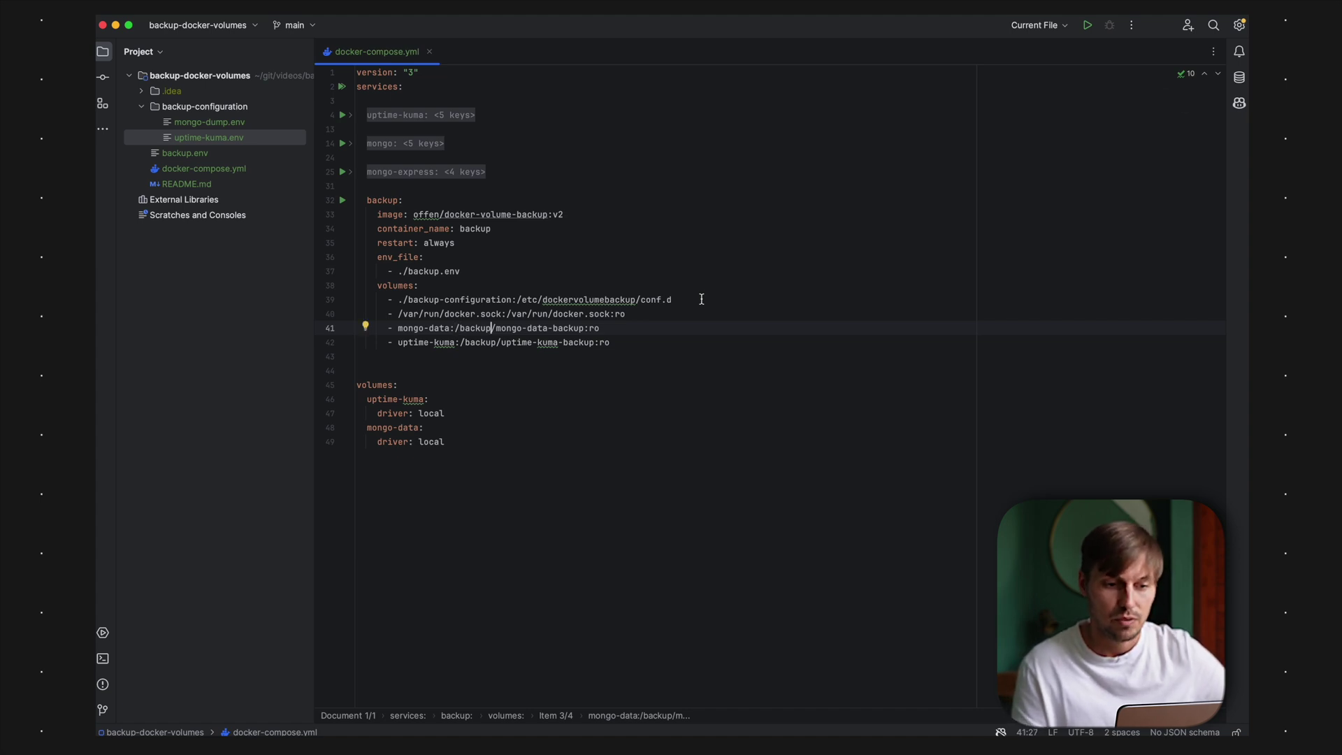
pyautogui.click(609, 328)
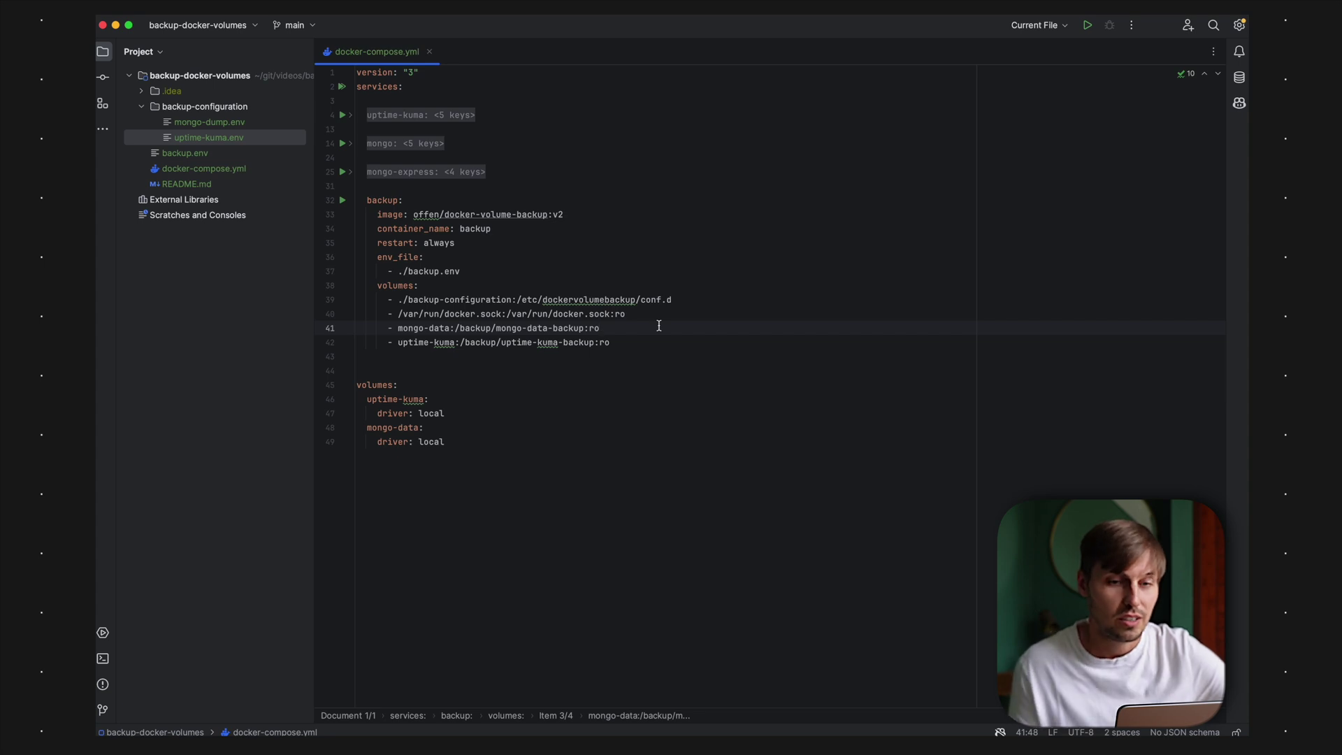
pyautogui.moveTo(496, 328); pyautogui.dragTo(583, 328)
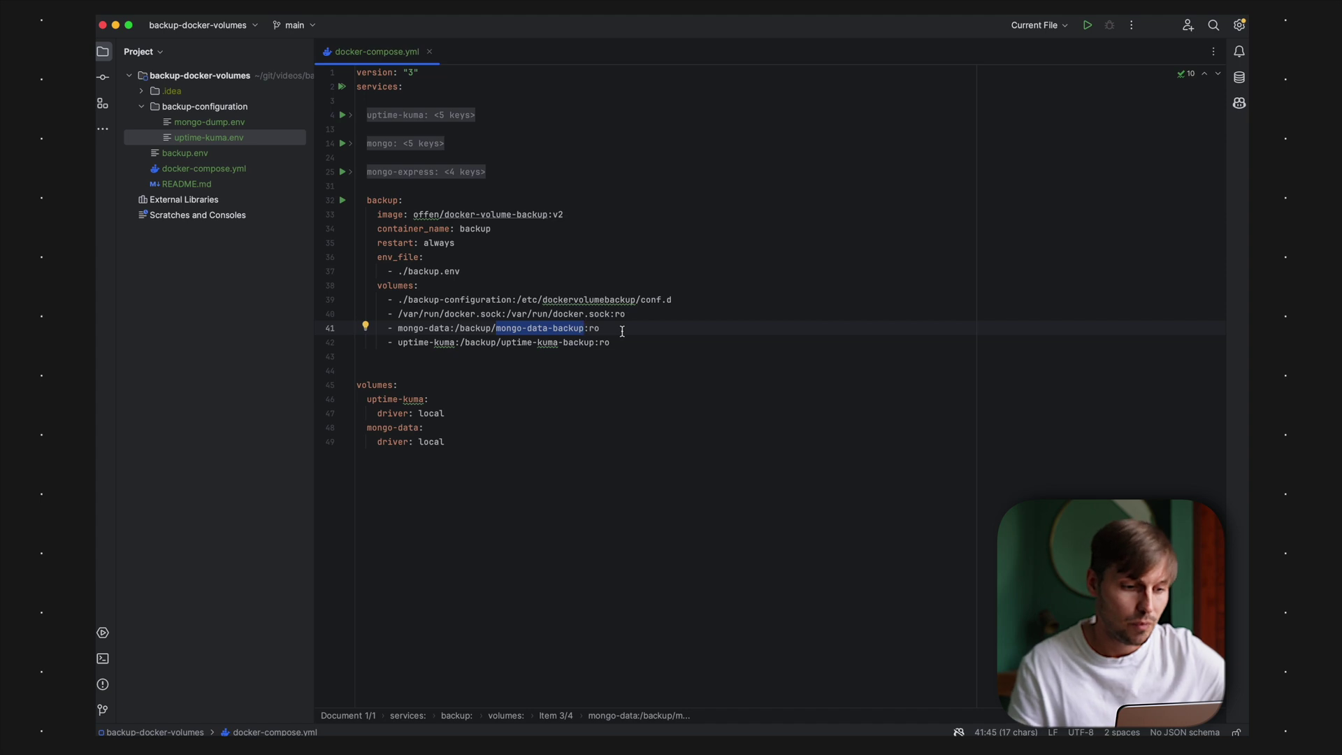
# - Highlight the uptime-kuma-backup target folder in the uptime-kuma mount path
pyautogui.click(624, 338)
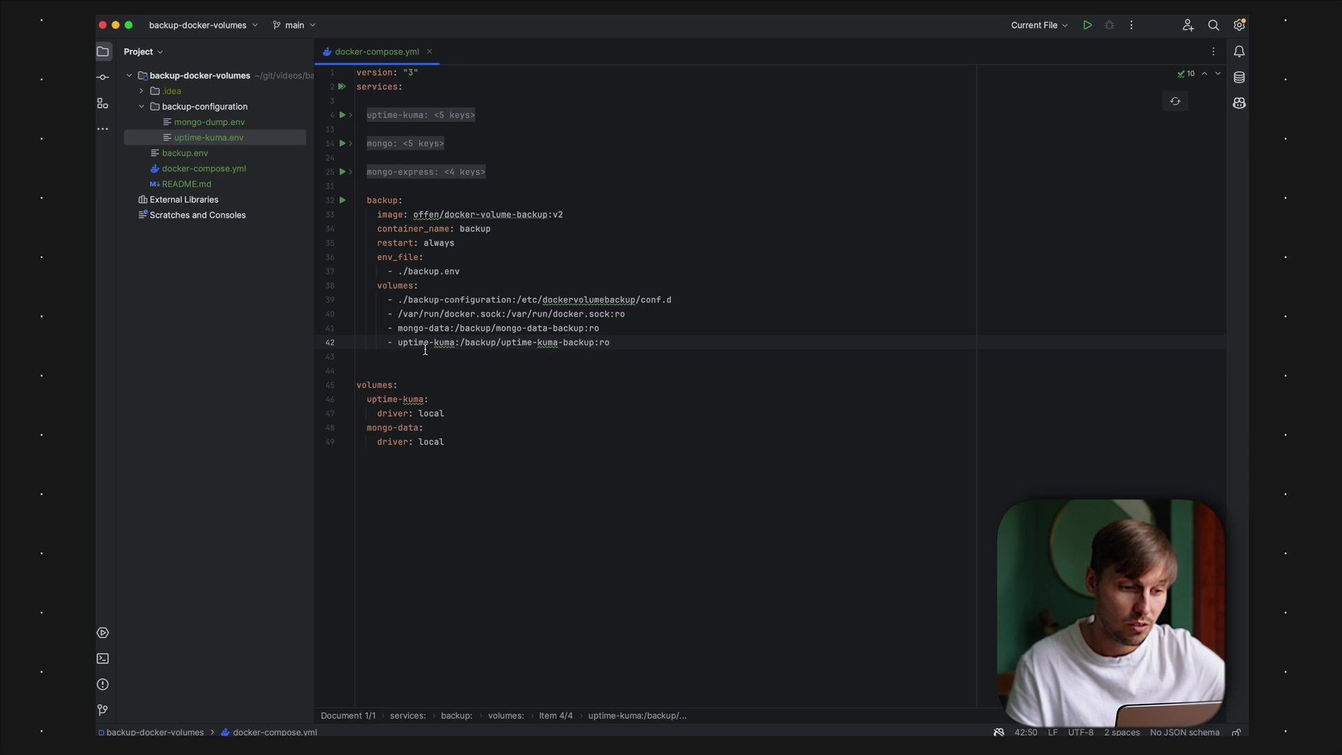
pyautogui.doubleClick(482, 344)
pyautogui.moveTo(501, 344); pyautogui.dragTo(595, 344)
pyautogui.click(640, 344)
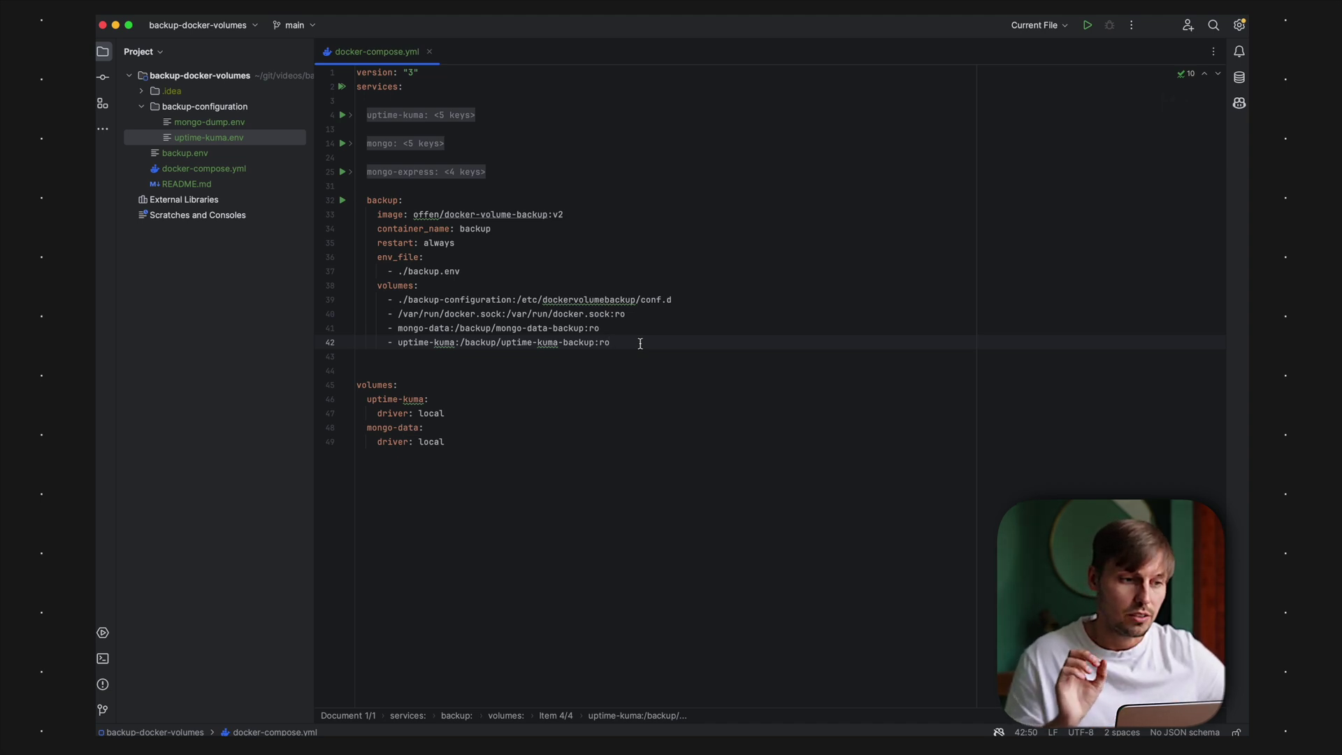
pyautogui.click(200, 121)
# - Open mongo-dump.env in a right split and highlight its BACKUP_SOURCES path
pyautogui.rightClick(201, 121)
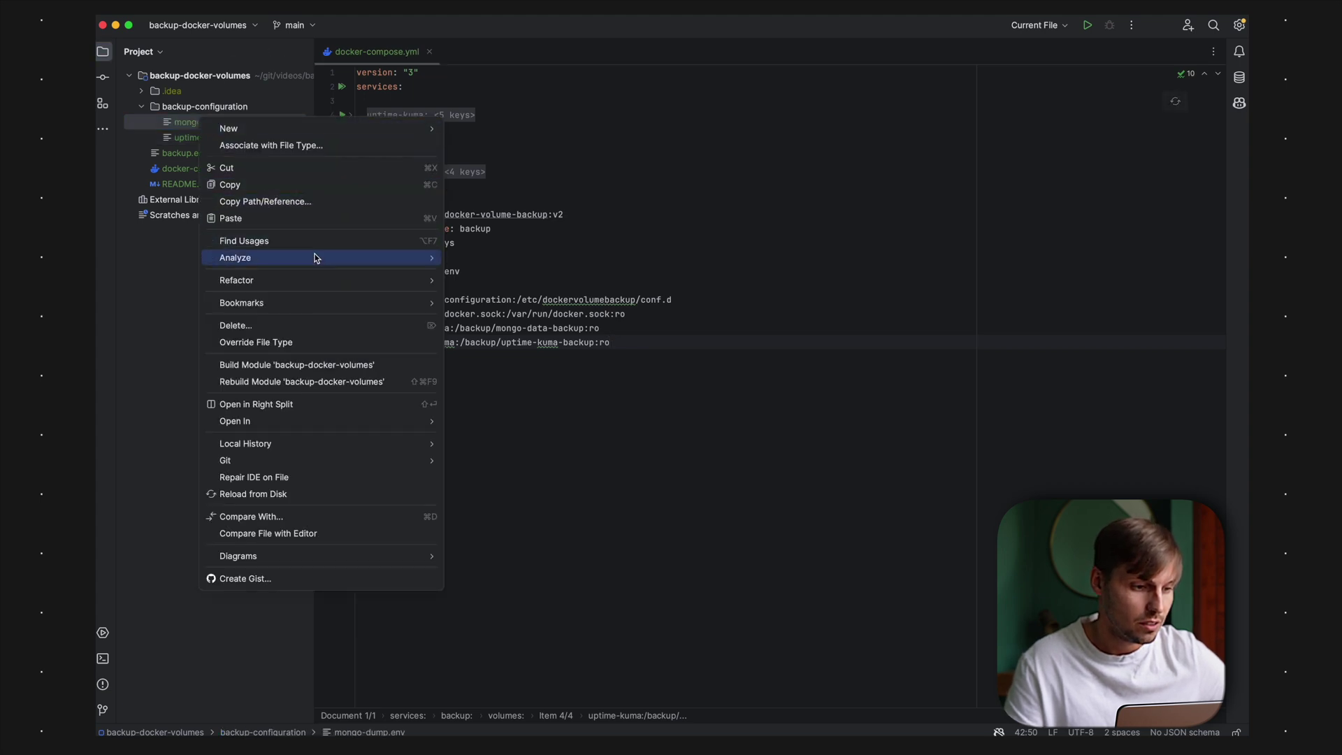
pyautogui.click(328, 405)
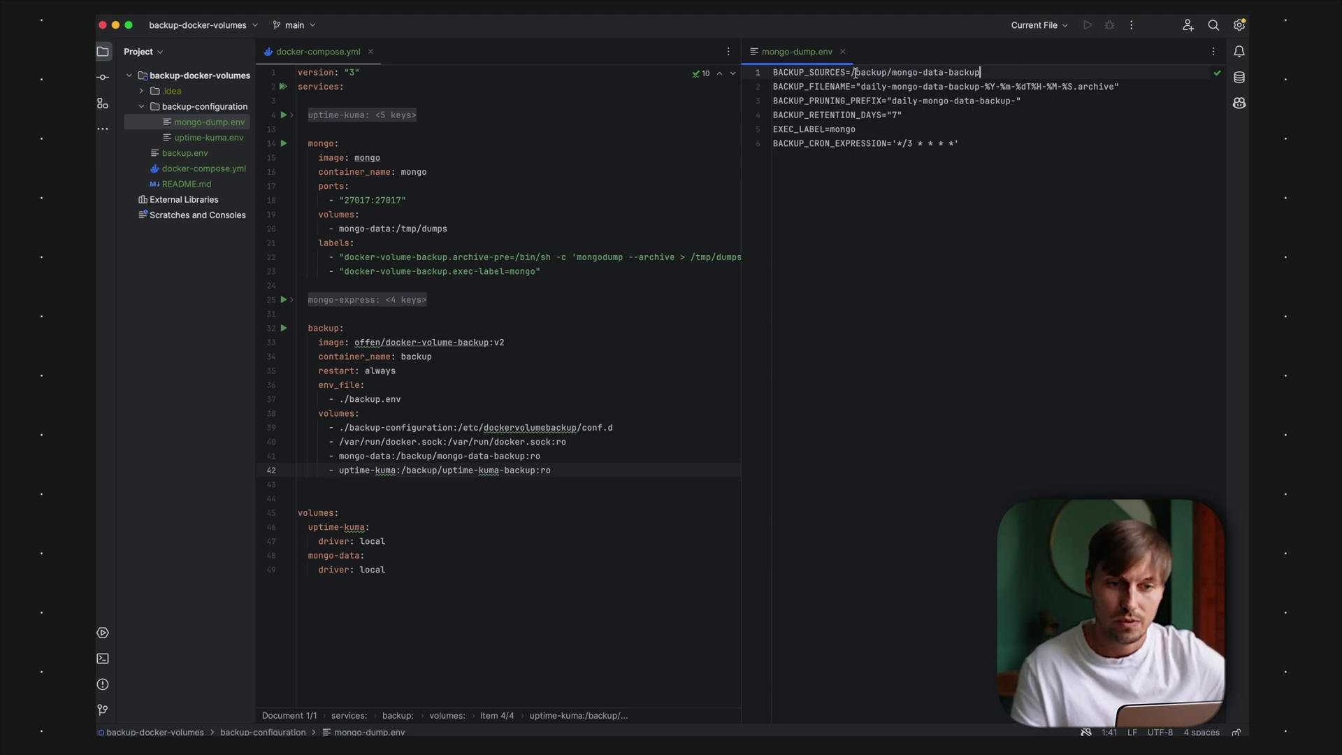
pyautogui.moveTo(893, 72); pyautogui.dragTo(981, 78)
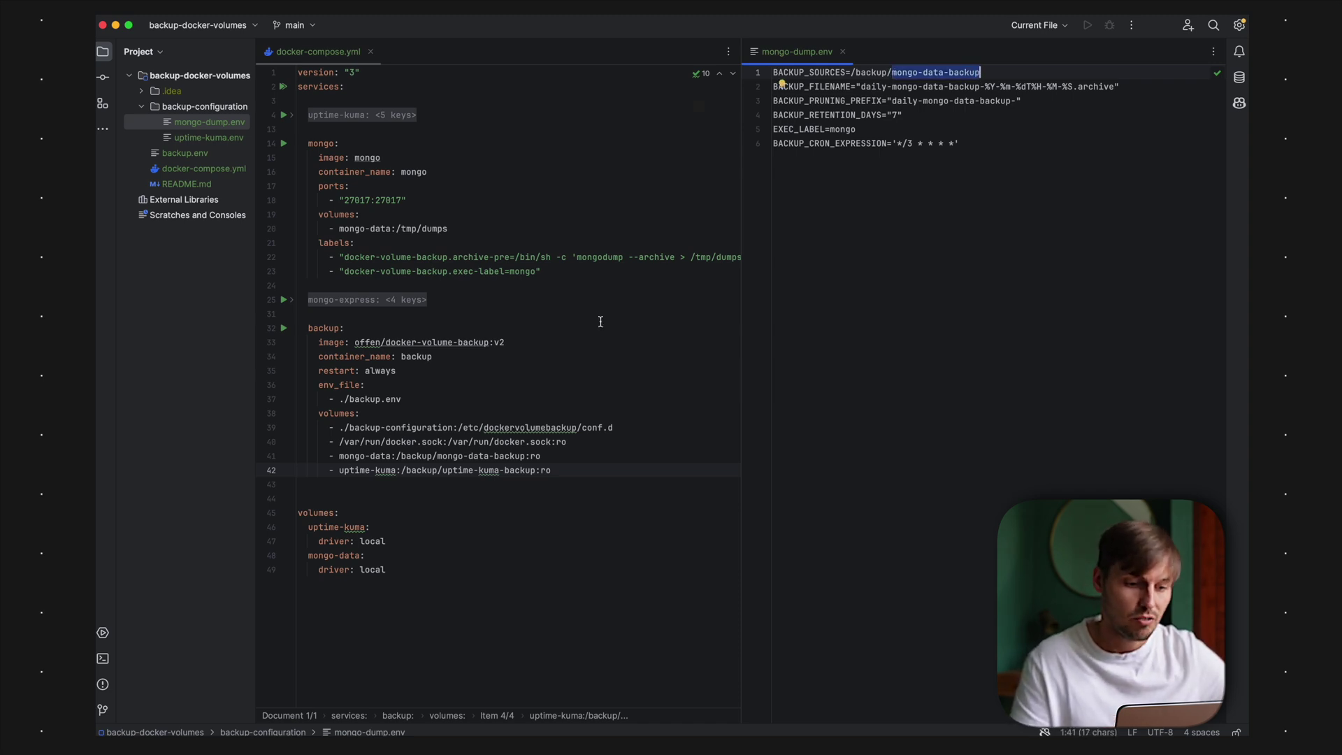
# - Compare mongo-data-backup in BACKUP_SOURCES with the mongo-data mount in docker-compose.yml
pyautogui.click(442, 455)
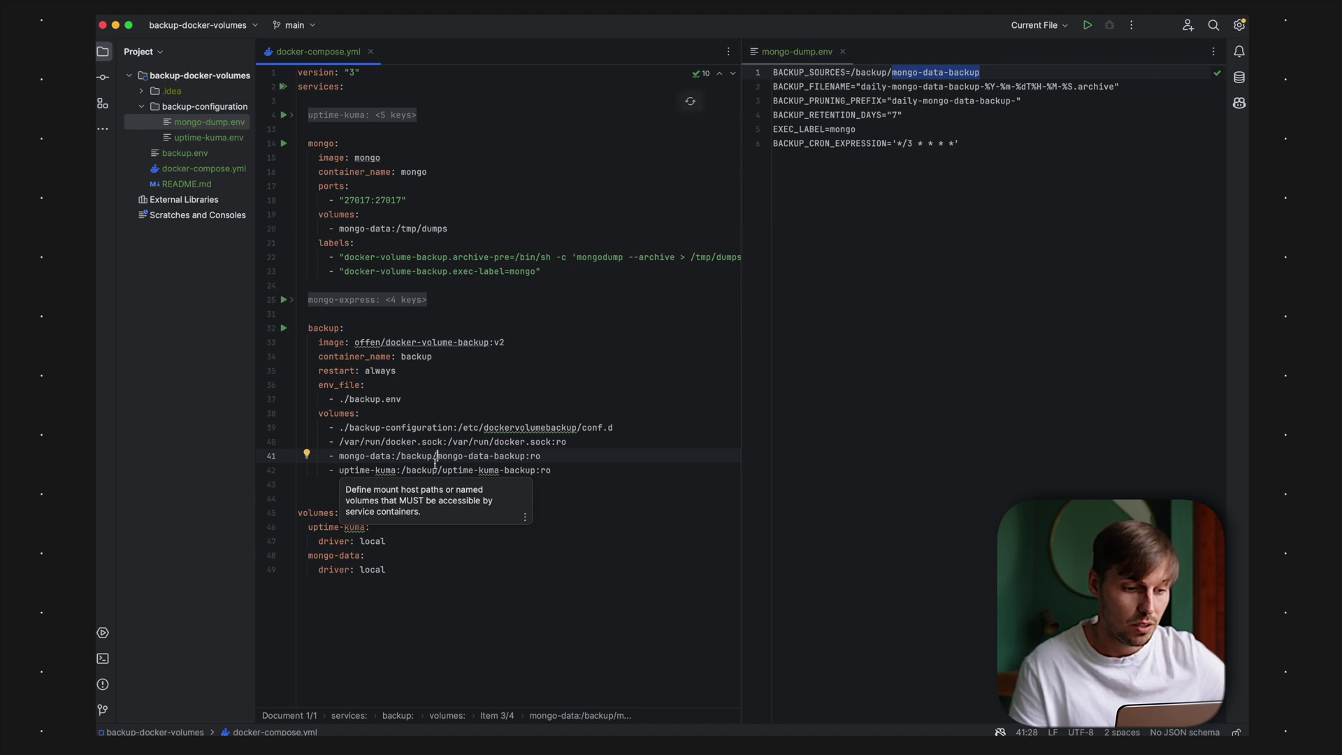
pyautogui.moveTo(437, 456); pyautogui.dragTo(525, 456)
pyautogui.click(903, 114)
pyautogui.moveTo(893, 72); pyautogui.dragTo(1025, 75)
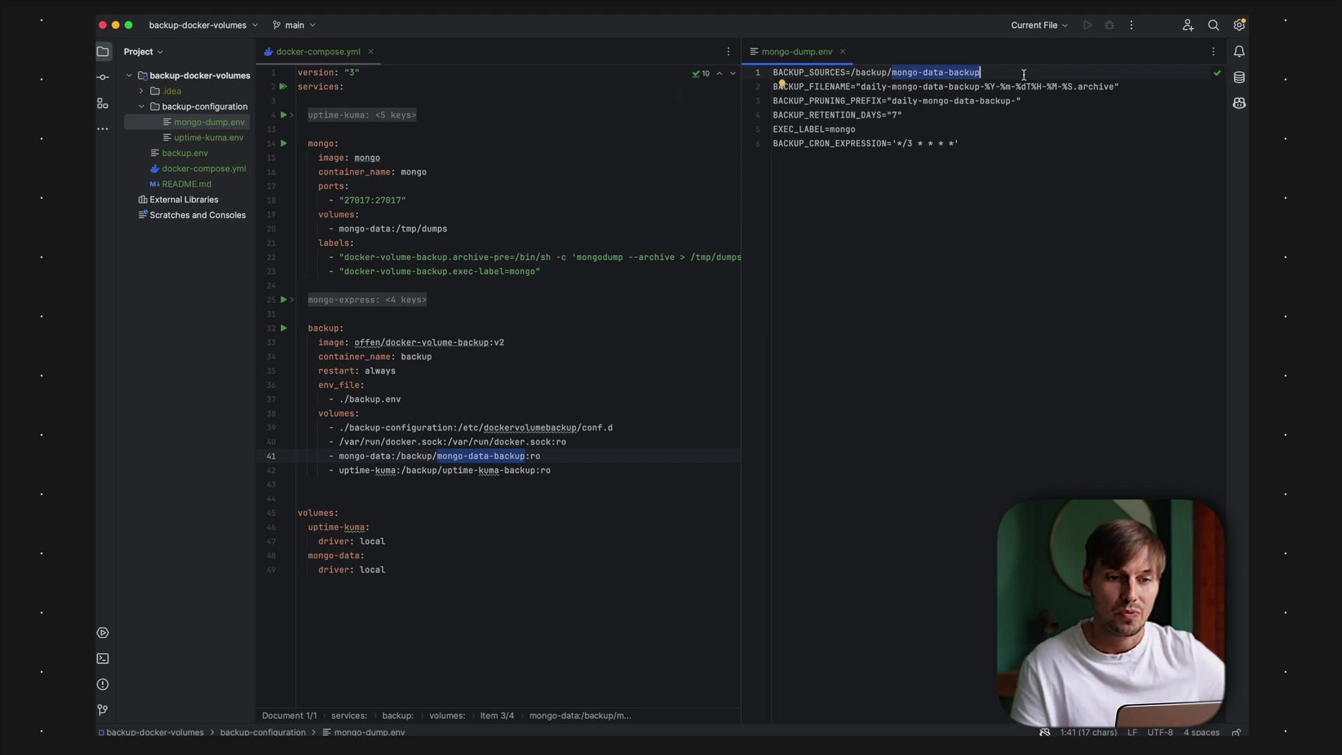
pyautogui.moveTo(982, 197); pyautogui.dragTo(765, 72)
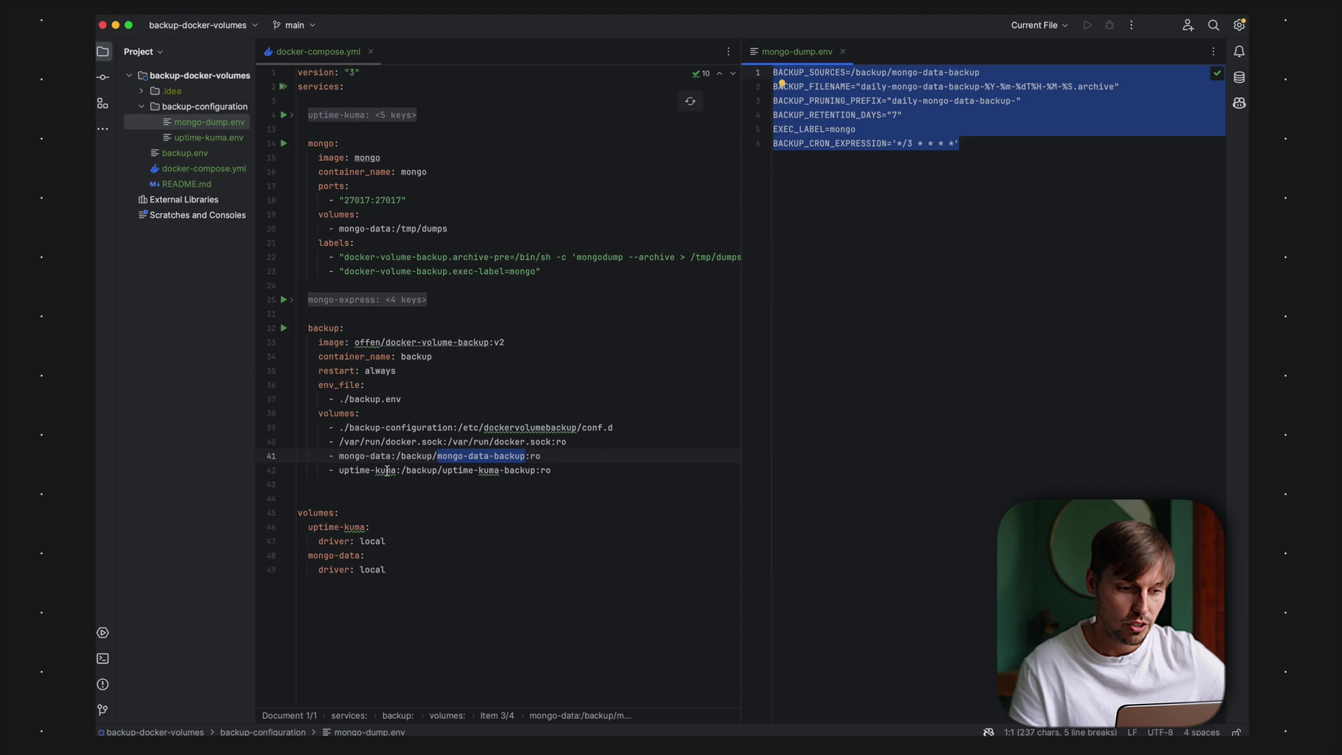
pyautogui.moveTo(338, 457); pyautogui.dragTo(549, 459)
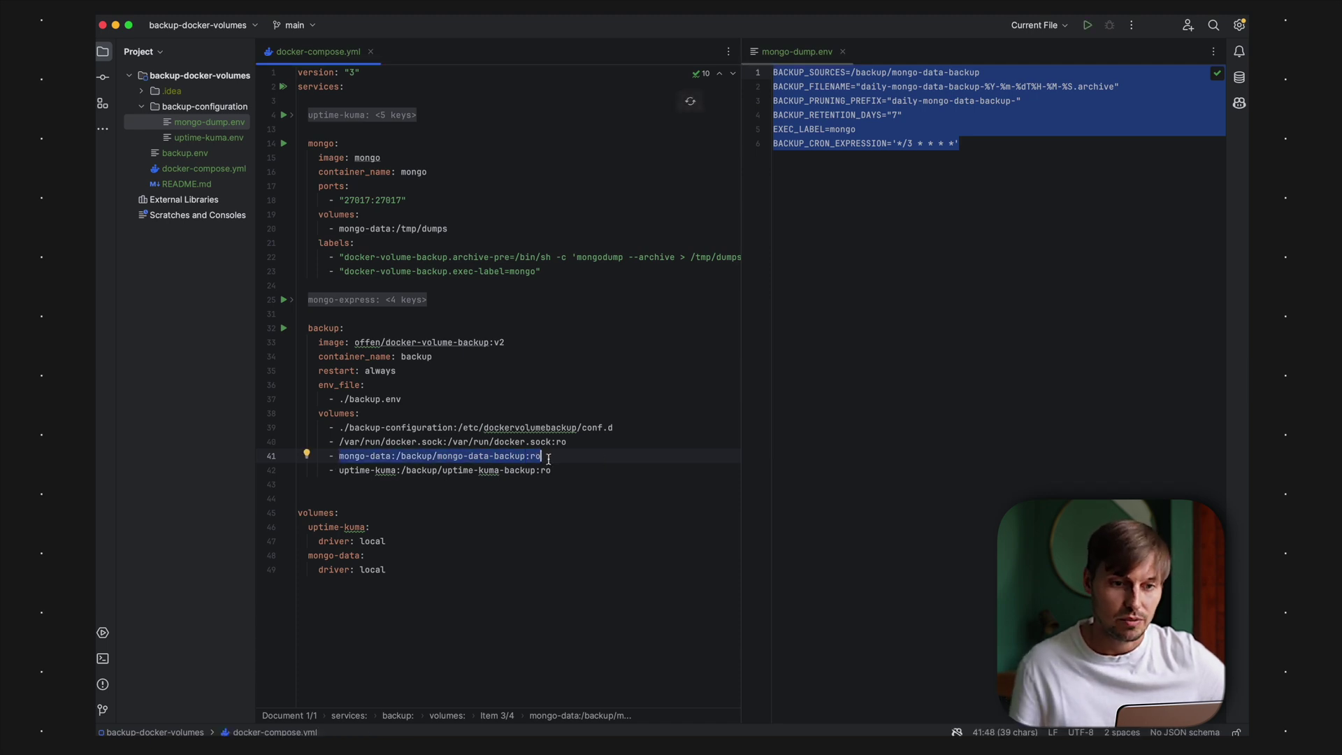
# - Insert a '-' before the date in BACKUP_FILENAME and select the BACKUP_PRUNING_PREFIX value
pyautogui.click(1014, 210)
pyautogui.click(1147, 91)
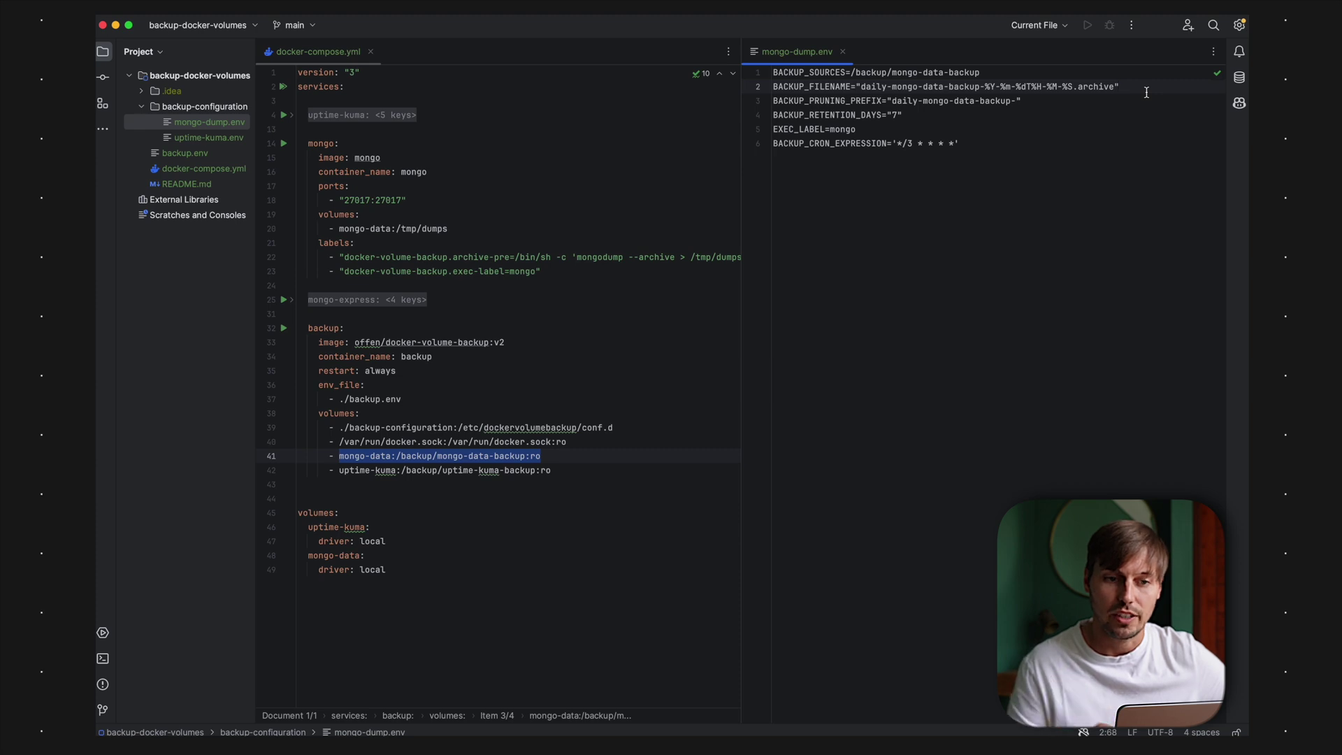
pyautogui.doubleClick(830, 87)
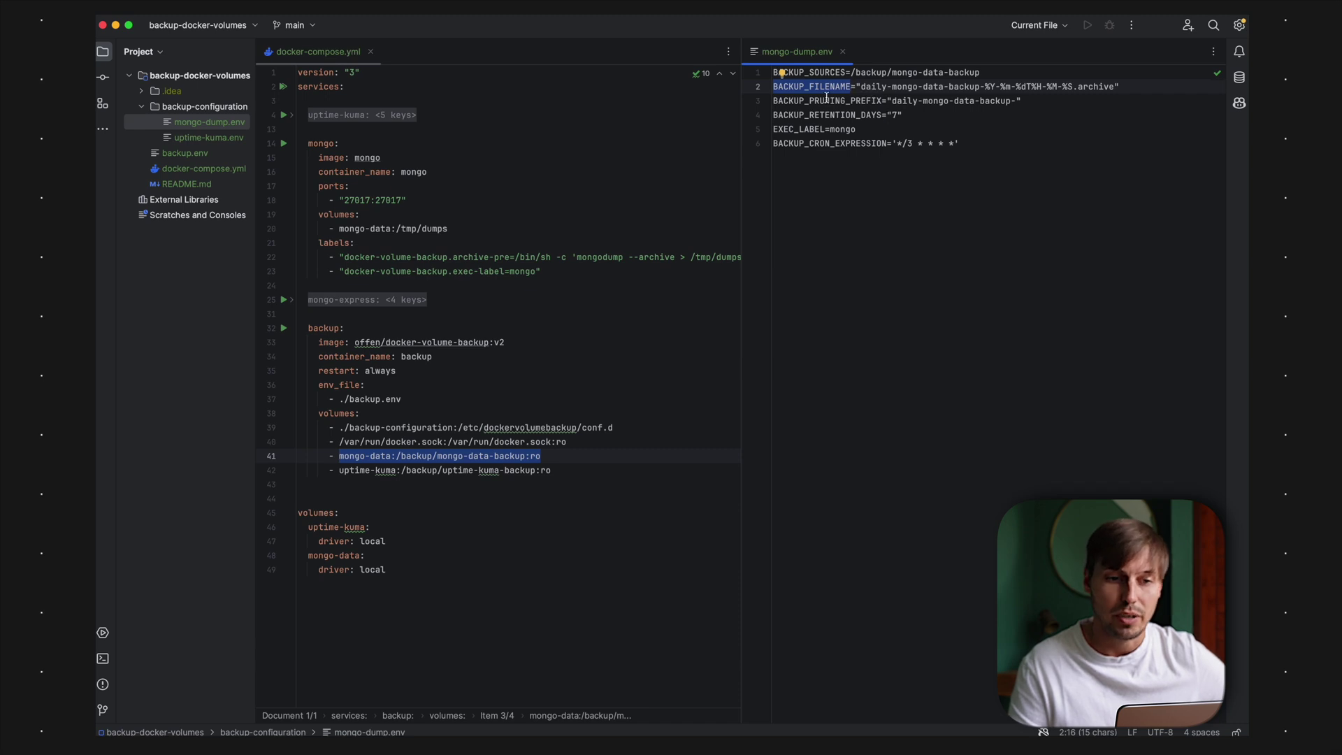
pyautogui.click(865, 87)
pyautogui.click(1125, 86)
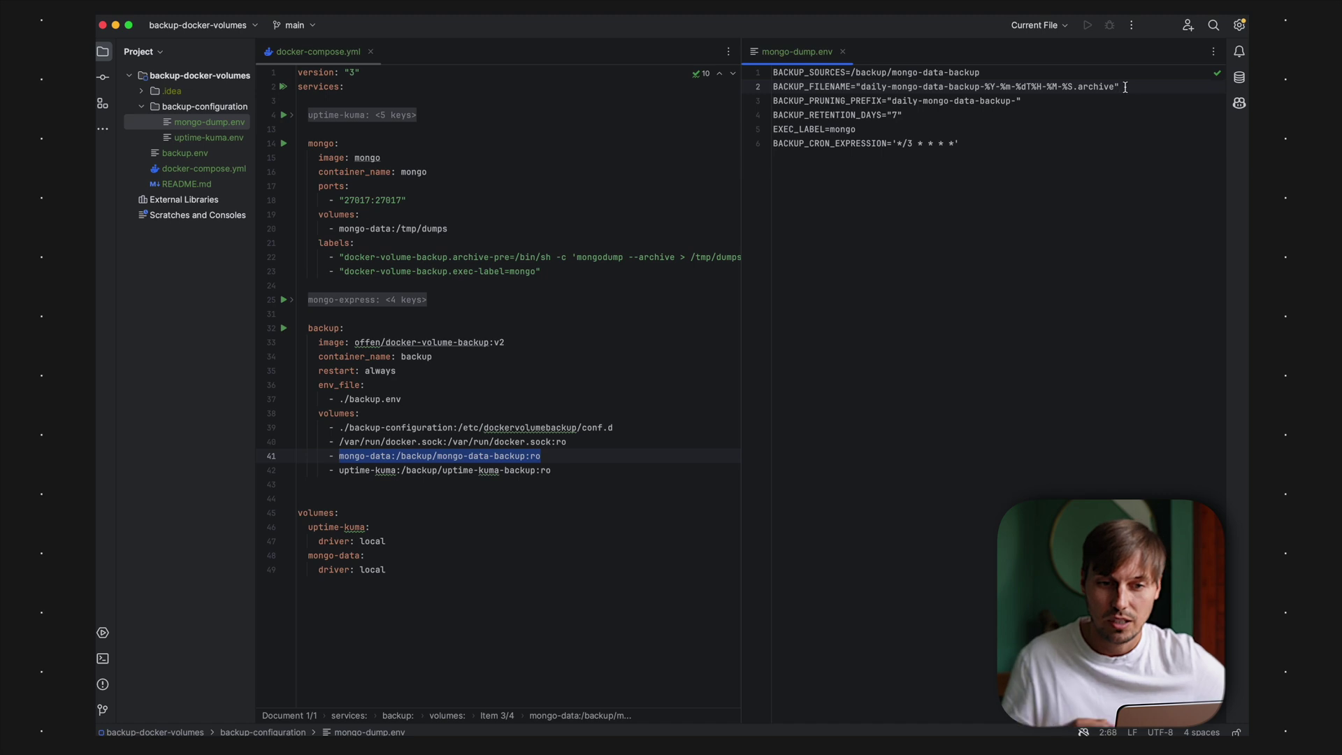
pyautogui.click(985, 87)
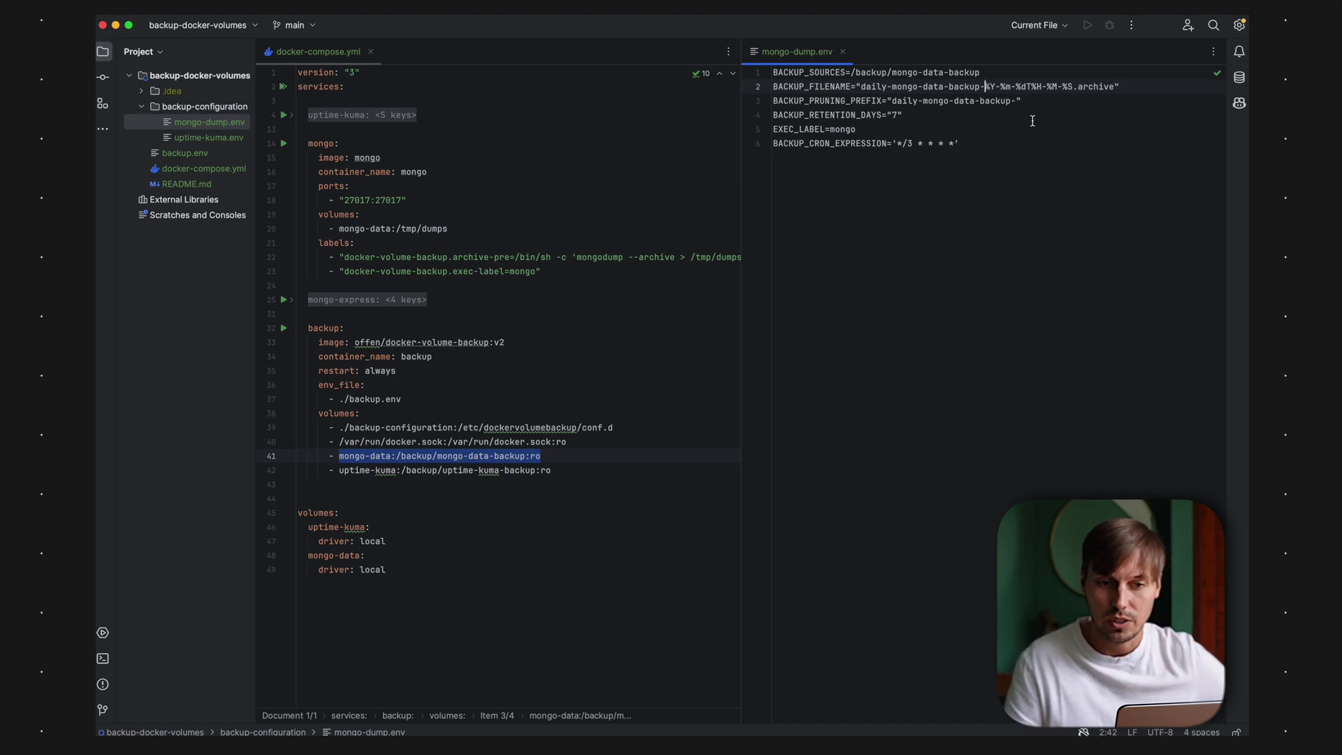
pyautogui.write('-')
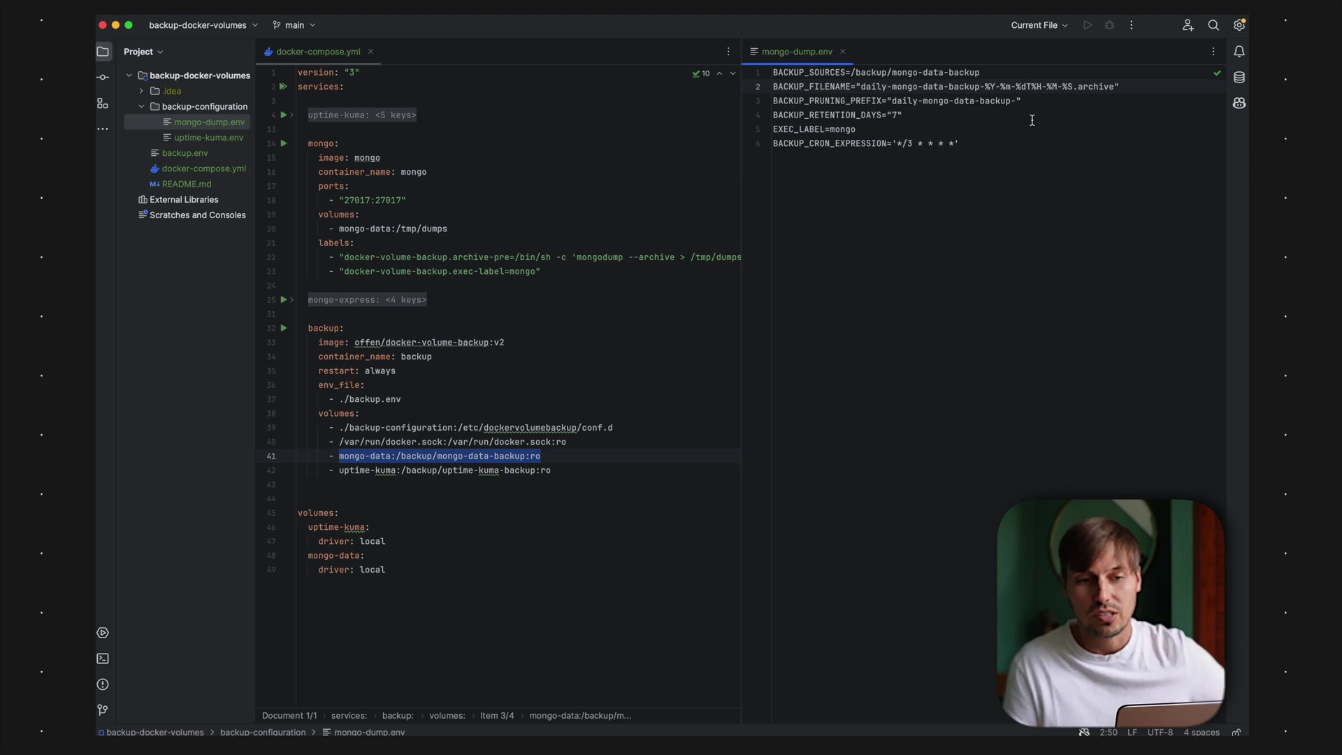
pyautogui.press('Right')
pyautogui.press('Right')
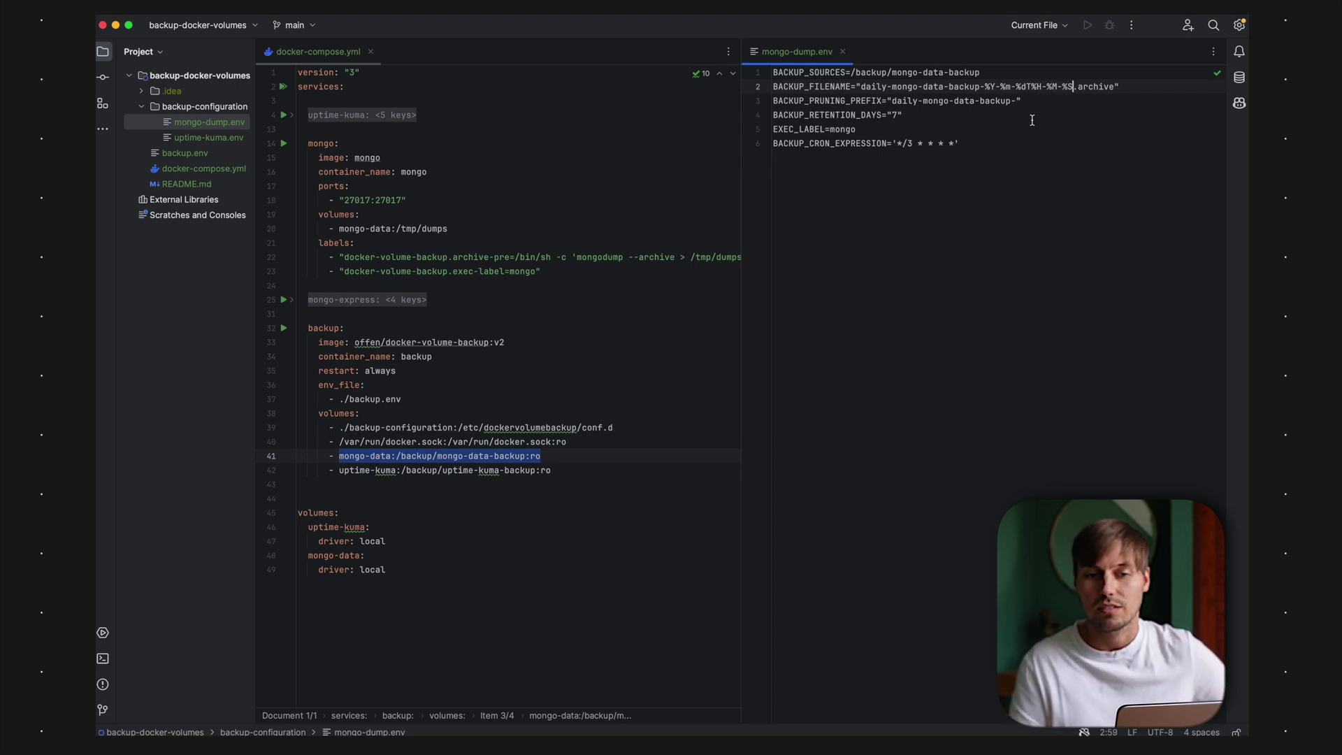
pyautogui.click(1137, 91)
pyautogui.click(1079, 102)
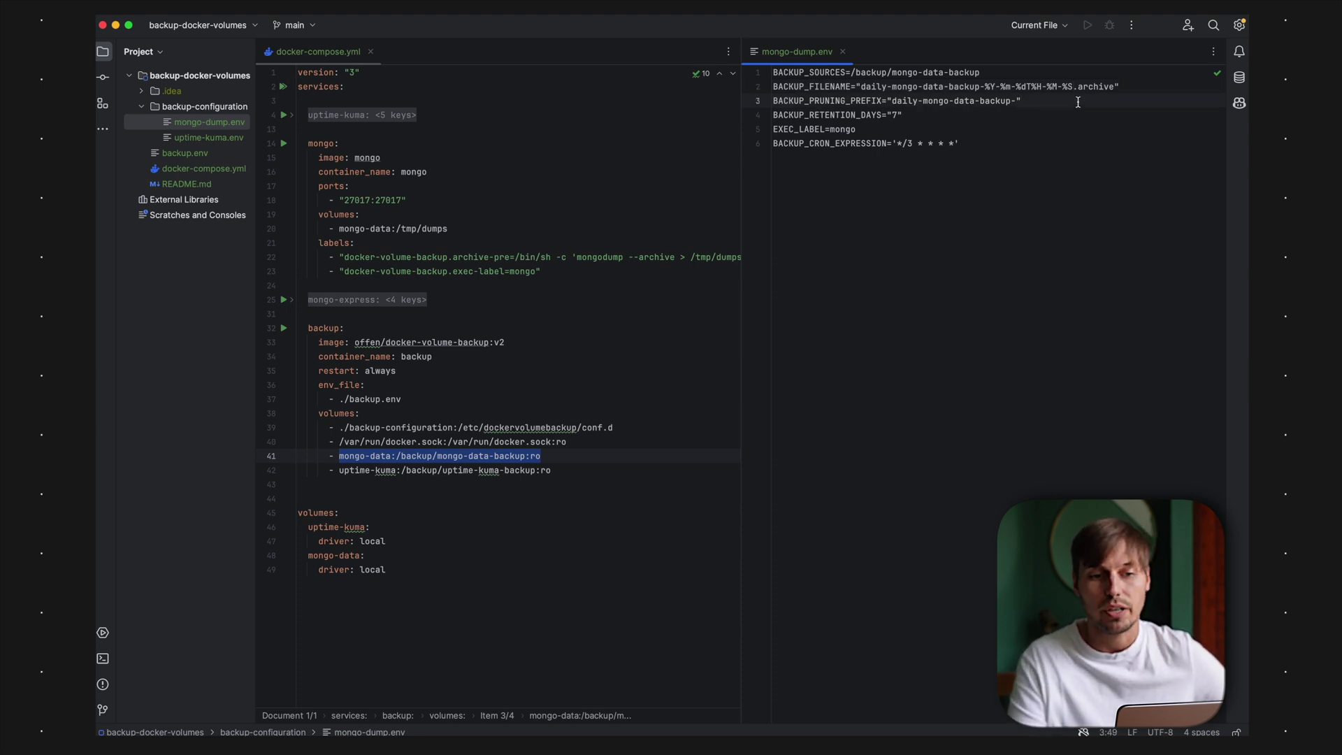
pyautogui.moveTo(891, 102); pyautogui.dragTo(1021, 103)
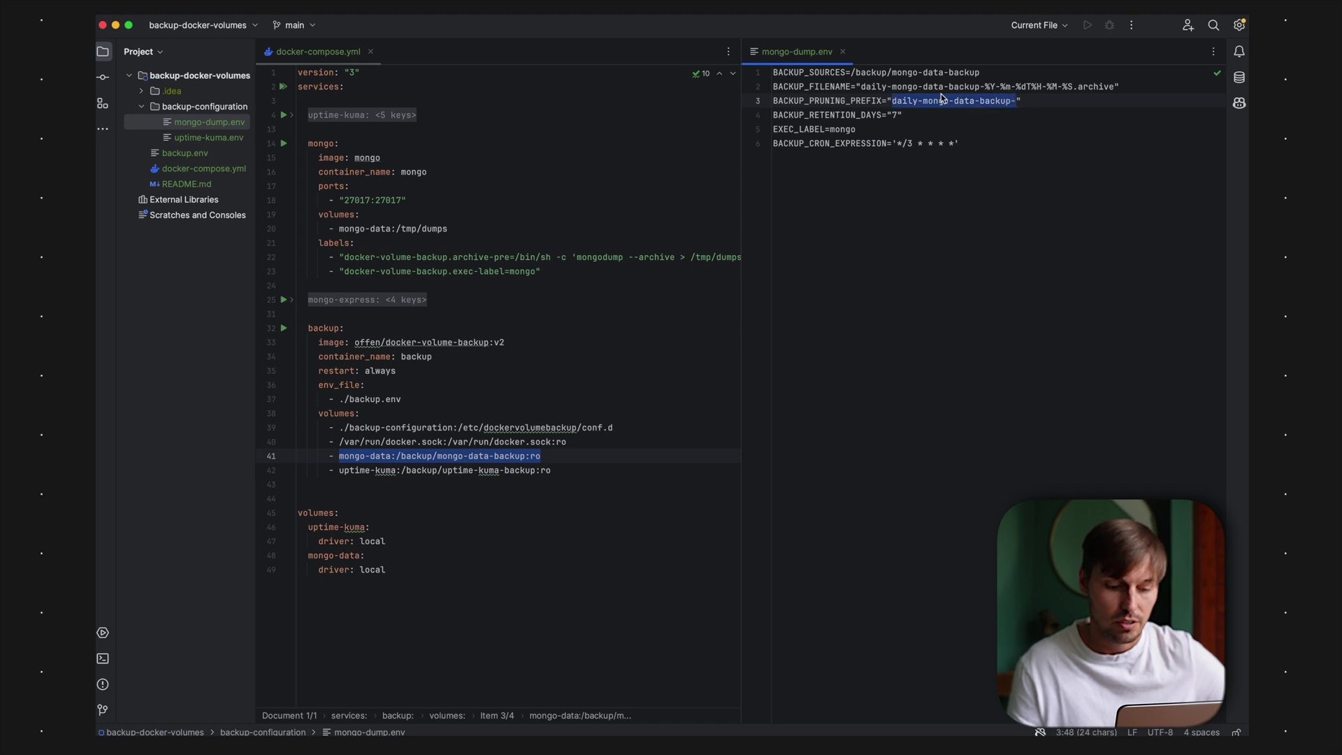
# - Search for the daily-mongo-data-backup- prefix and highlight its match in the backup file name
pyautogui.press('super+f')
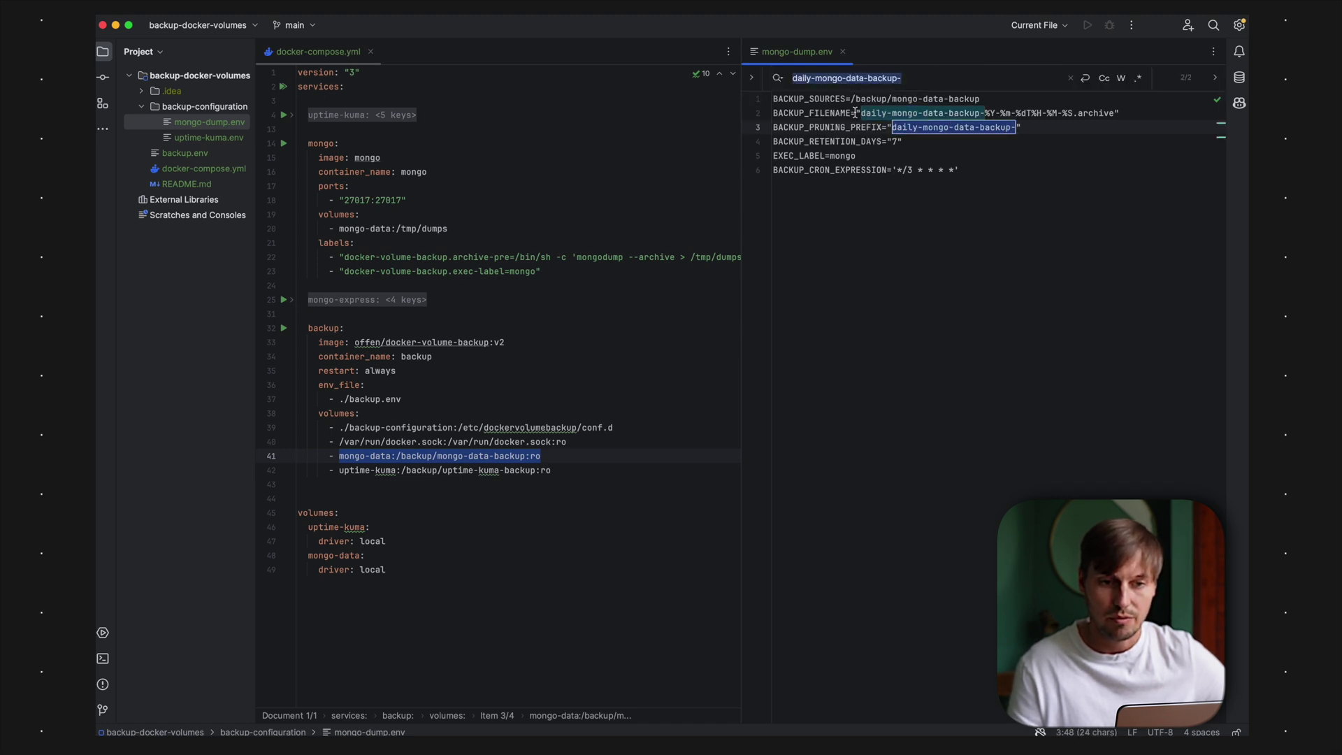
pyautogui.click(1069, 130)
pyautogui.click(968, 145)
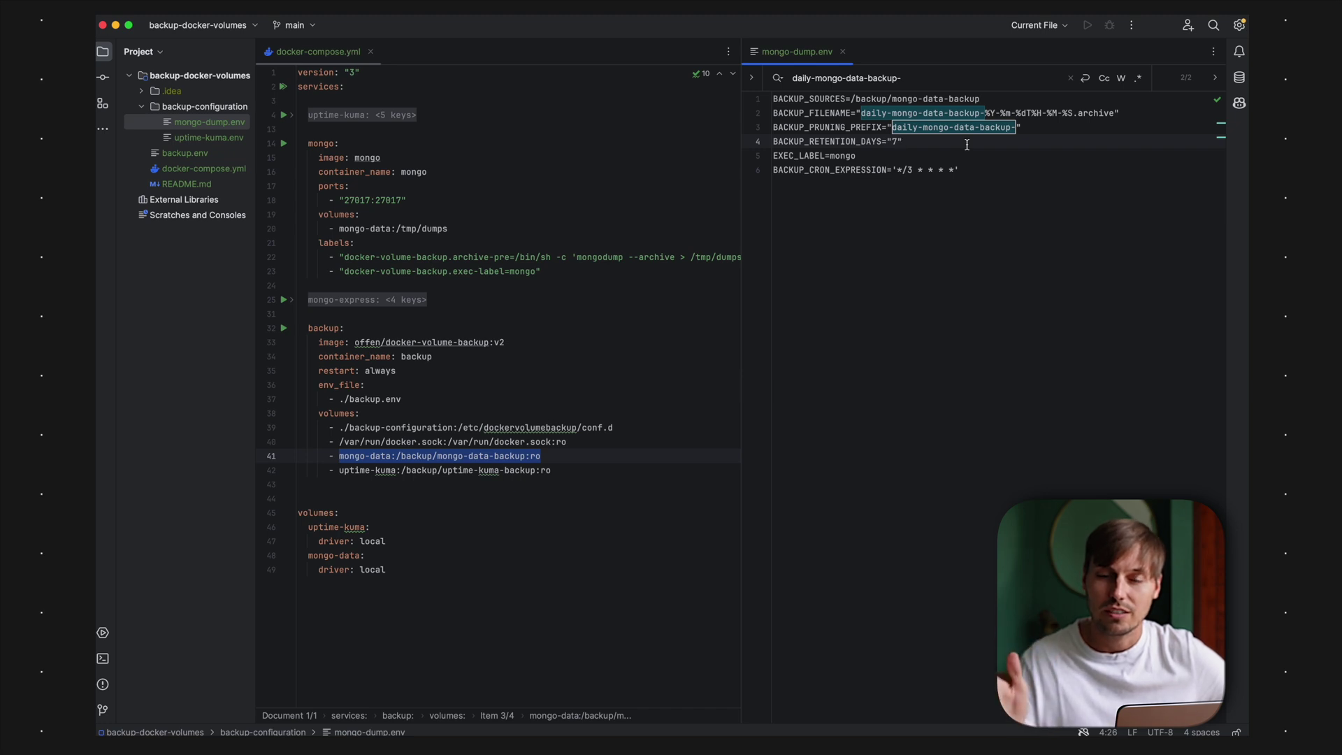
pyautogui.press('super+g')
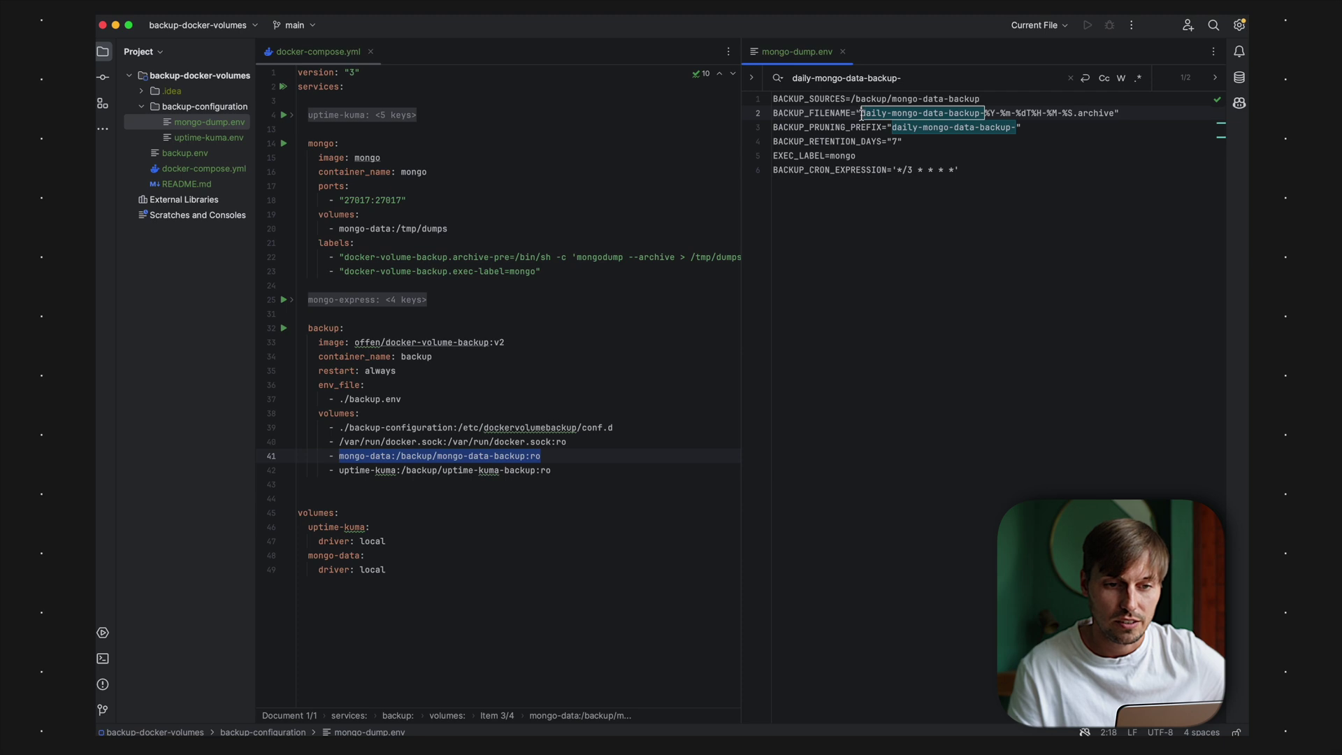
pyautogui.moveTo(861, 114); pyautogui.dragTo(984, 113)
# - Review the cron expression and EXEC_LABEL=mongo settings in mongo-dump.env
pyautogui.click(1070, 133)
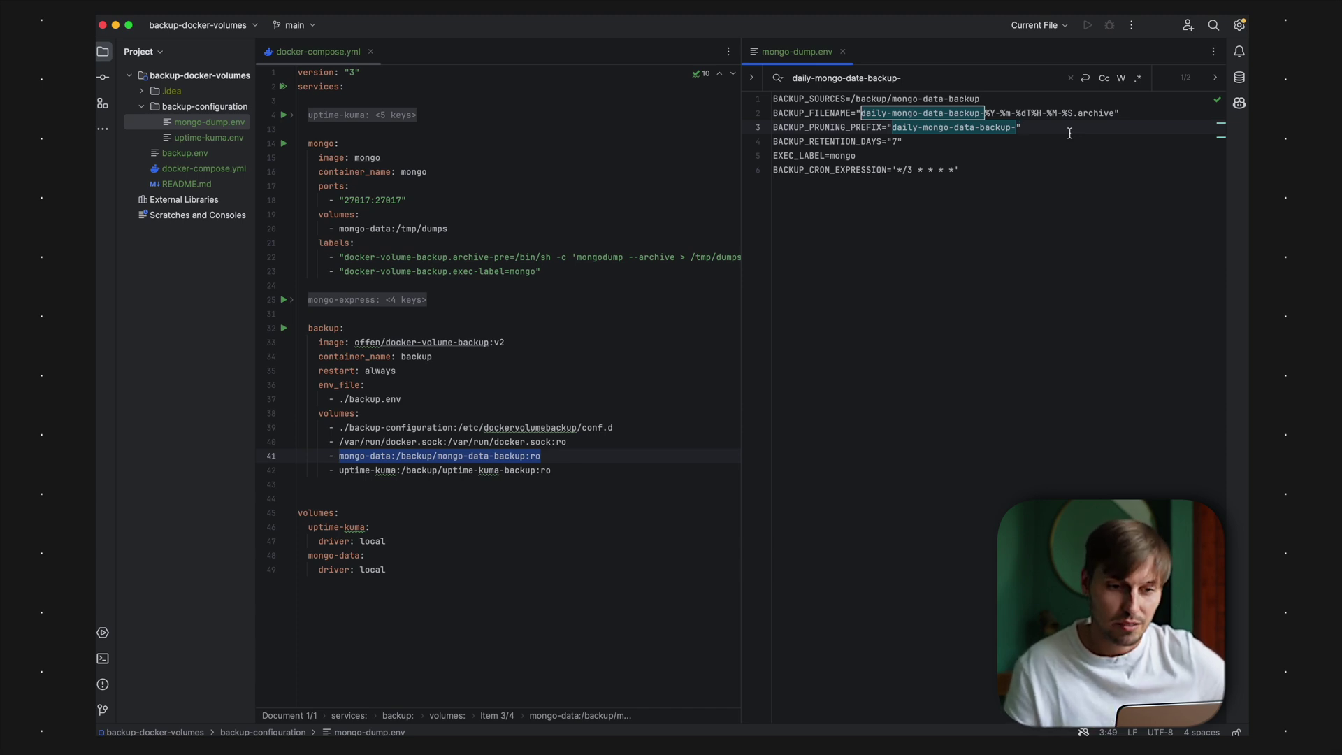
pyautogui.click(1004, 141)
pyautogui.click(1008, 163)
pyautogui.click(1007, 155)
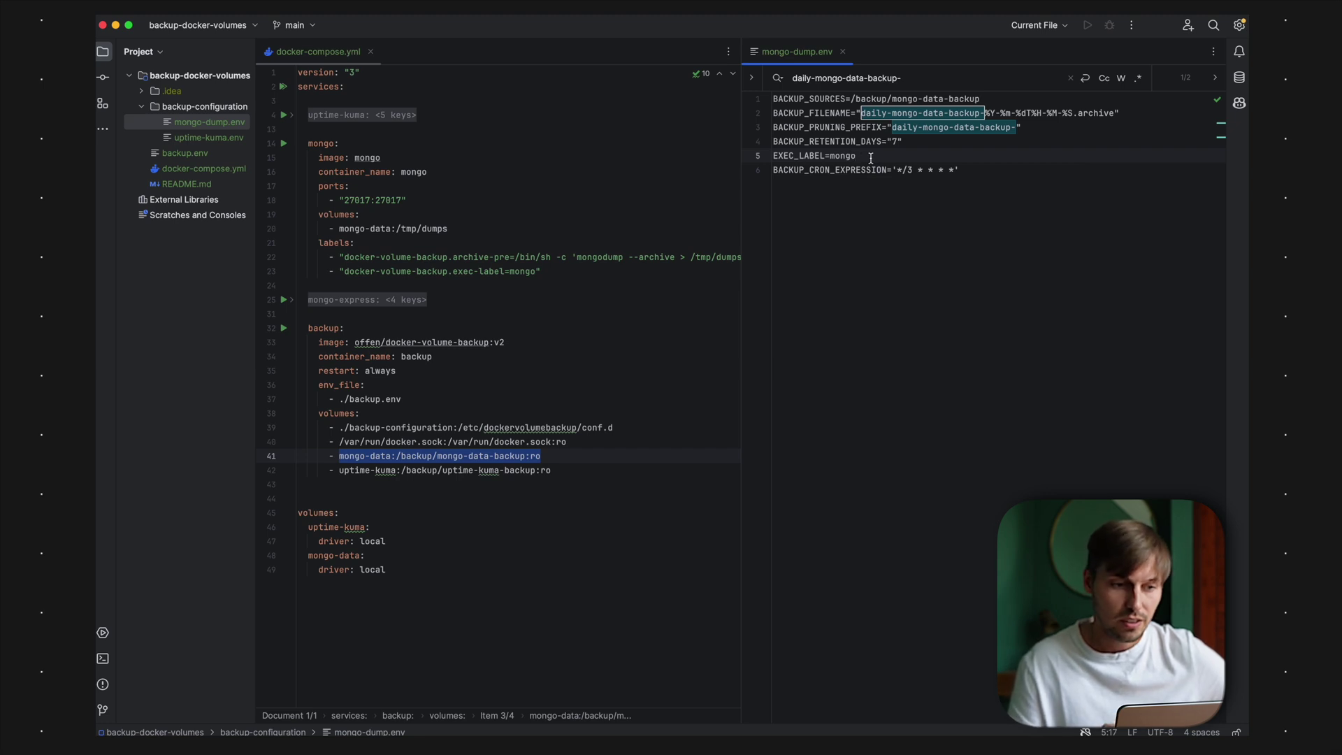
pyautogui.click(596, 282)
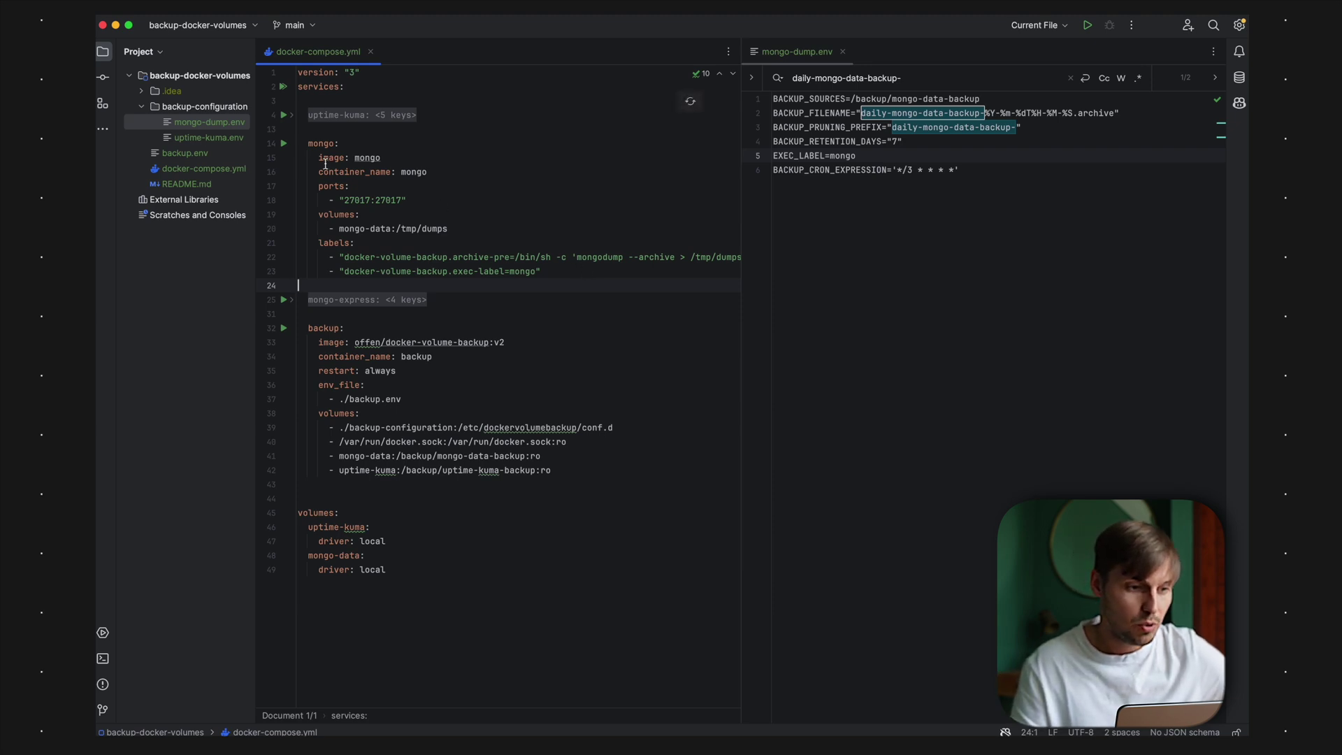
pyautogui.click(344, 258)
pyautogui.click(453, 257)
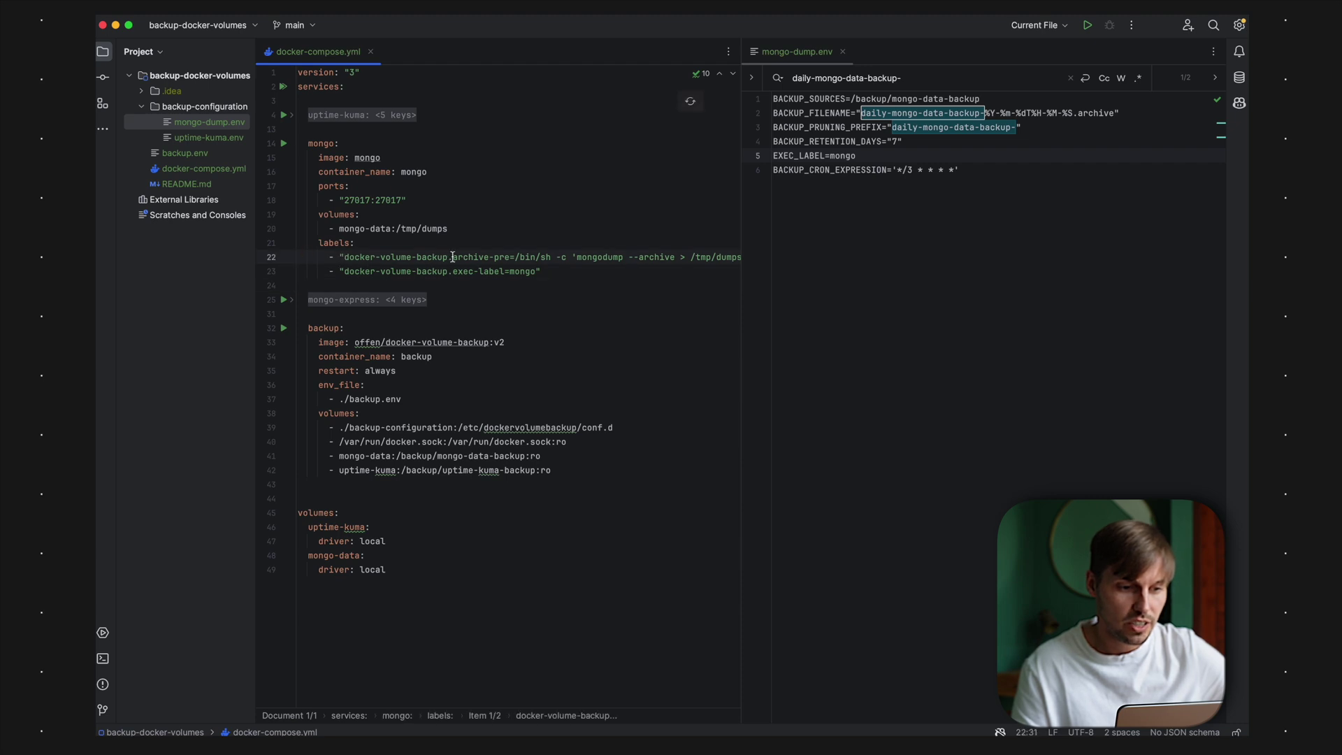
pyautogui.click(510, 257)
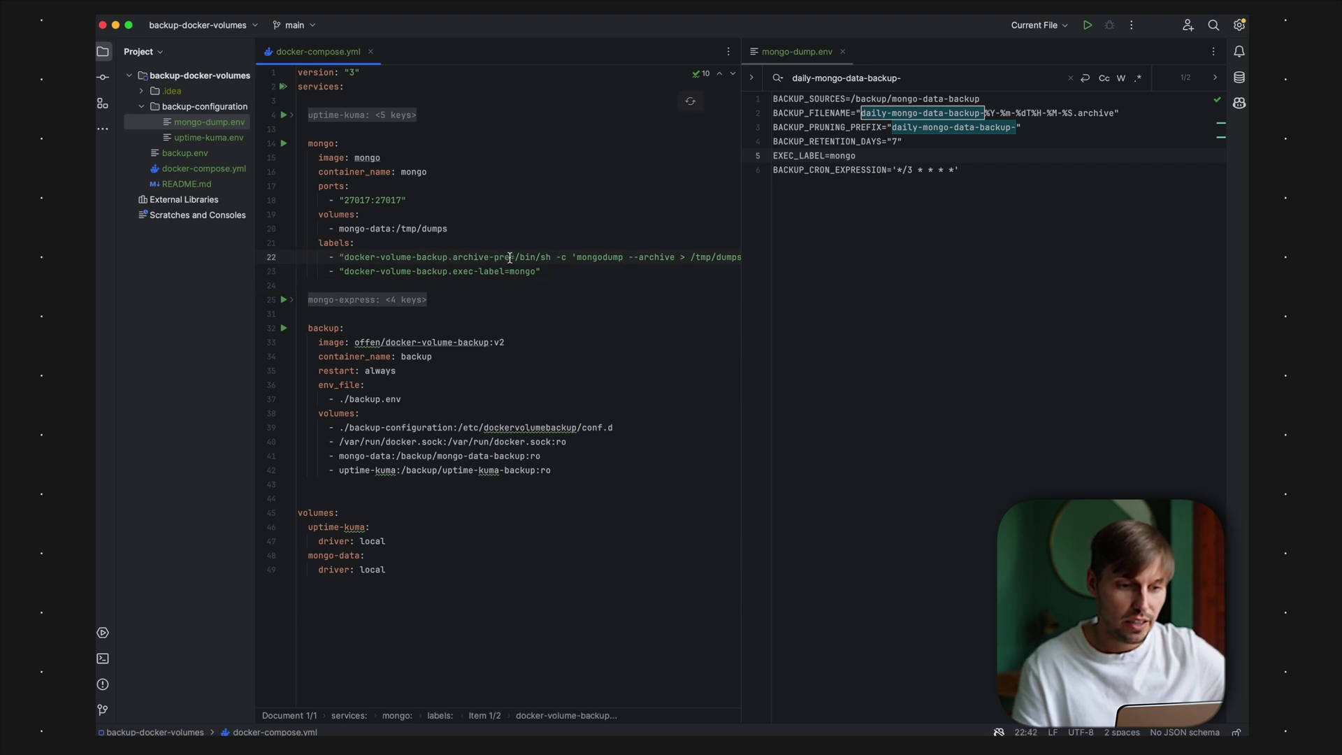
pyautogui.hscroll(3, 510, 257)
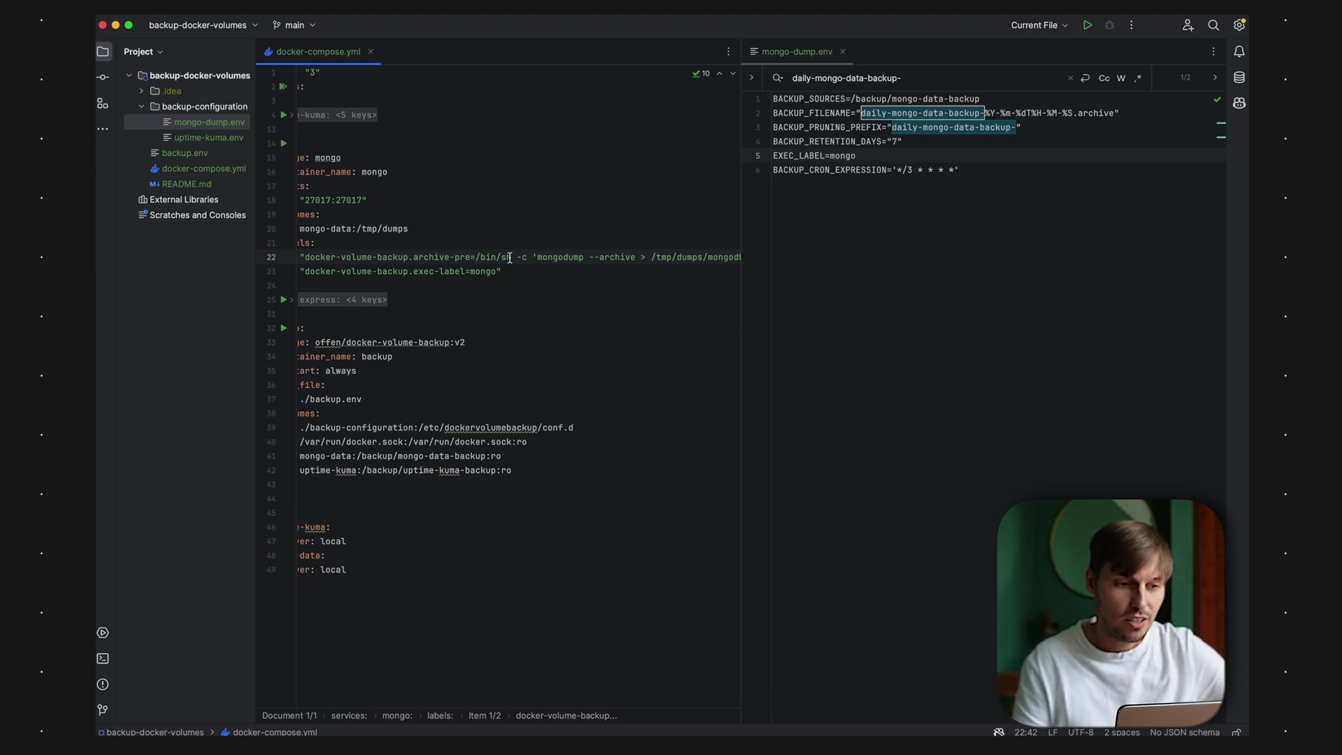
pyautogui.moveTo(477, 257); pyautogui.dragTo(521, 258)
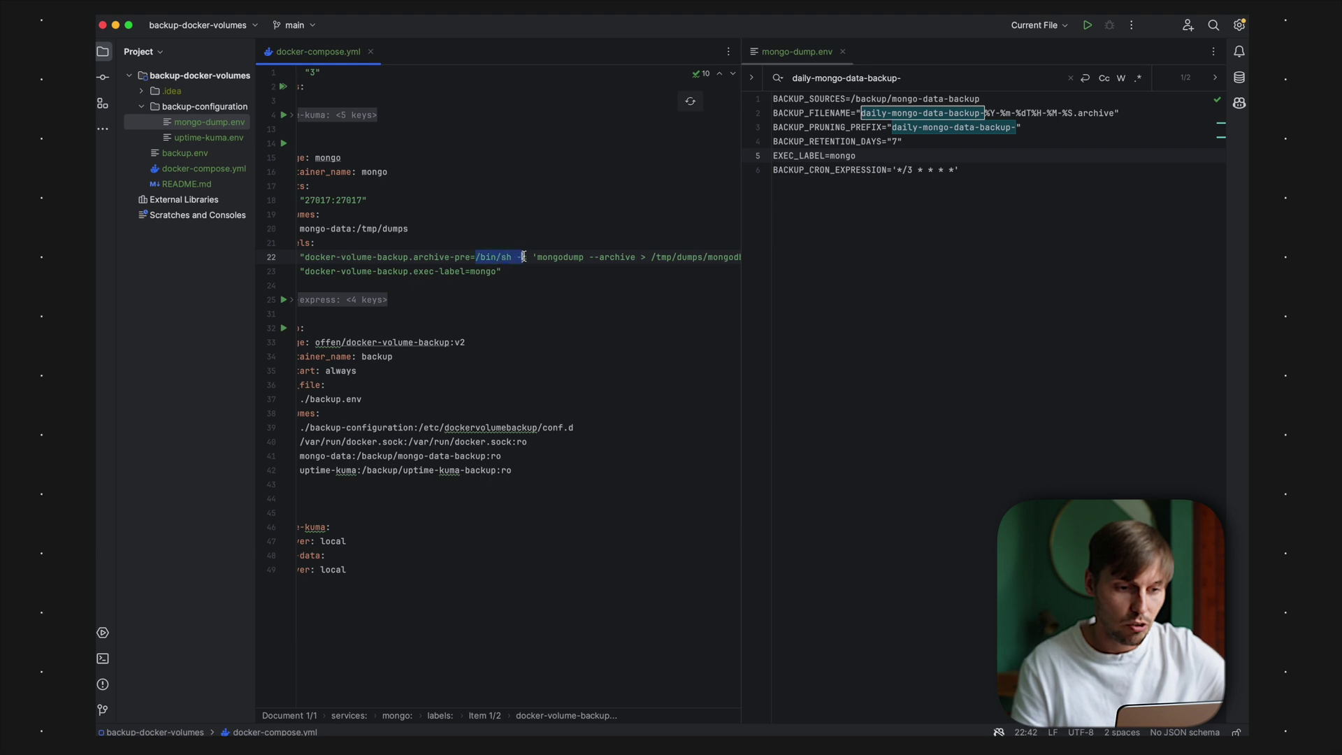
pyautogui.click(536, 257)
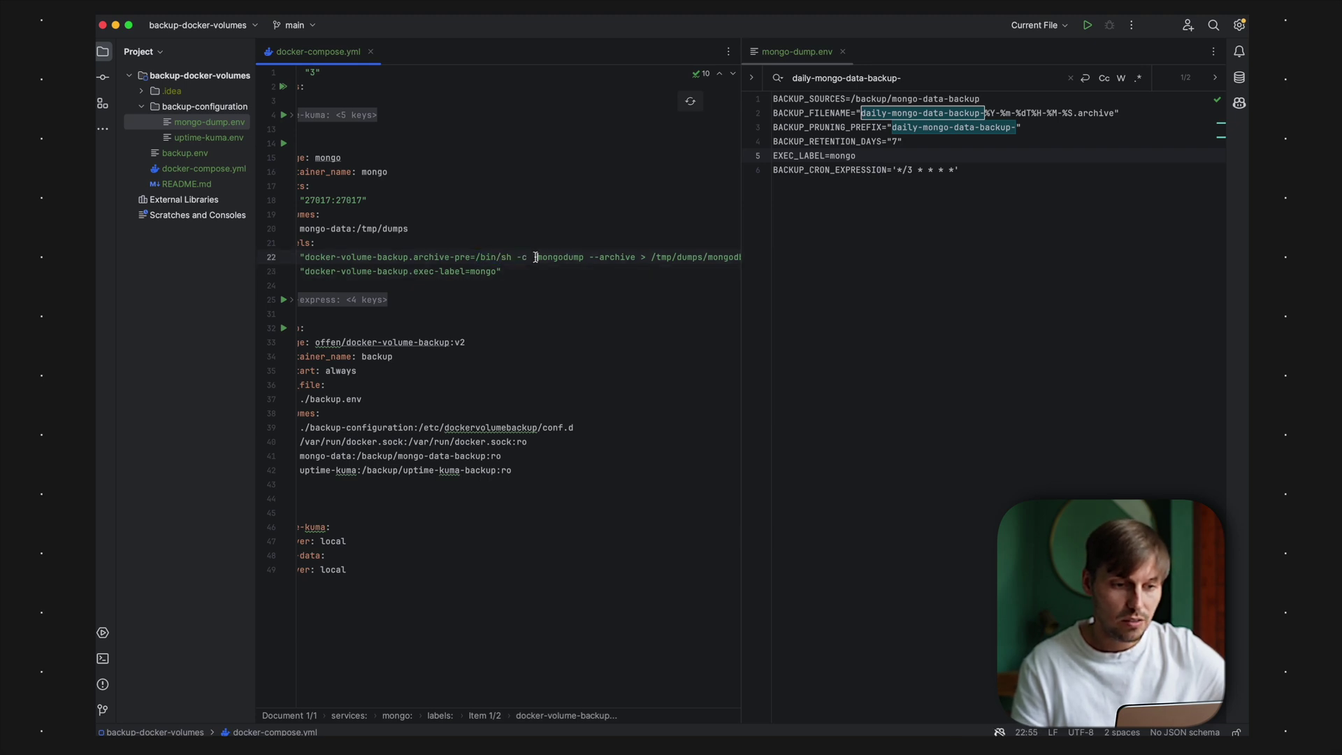
pyautogui.hscroll(5, 490, 255)
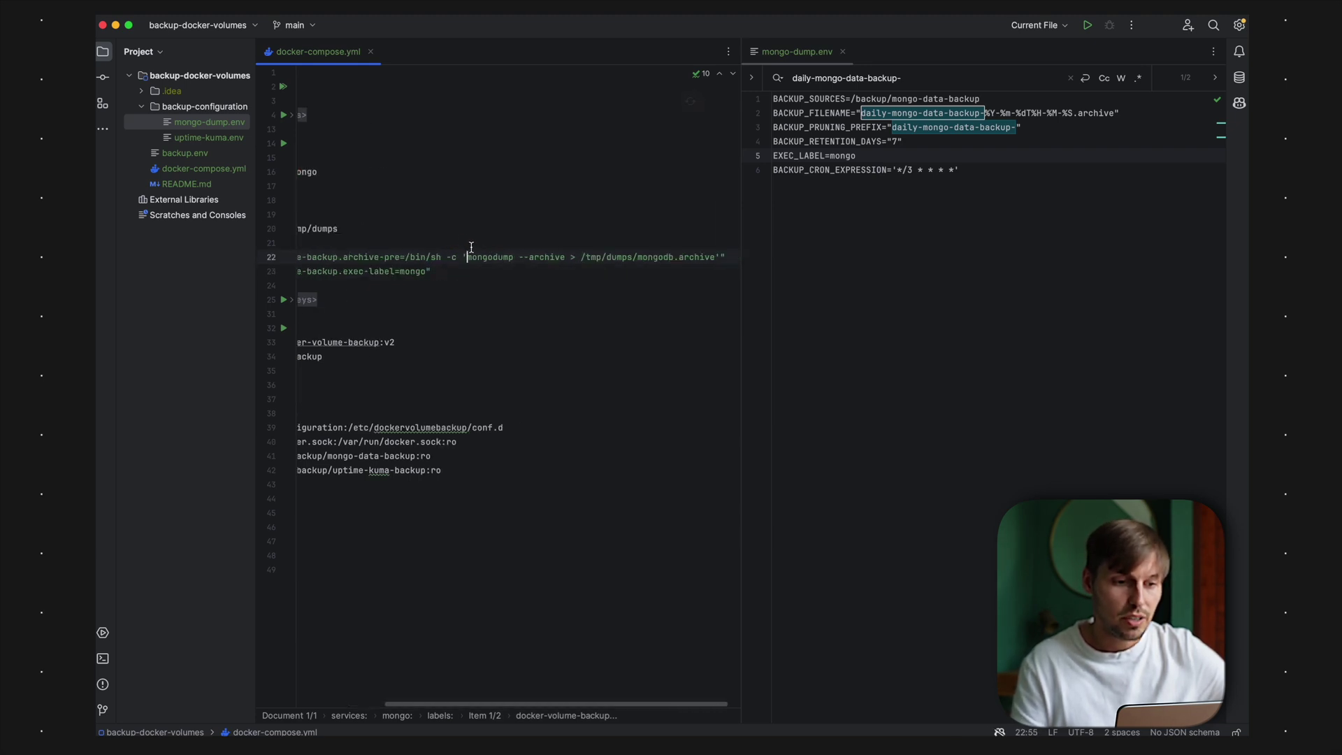
pyautogui.click(585, 257)
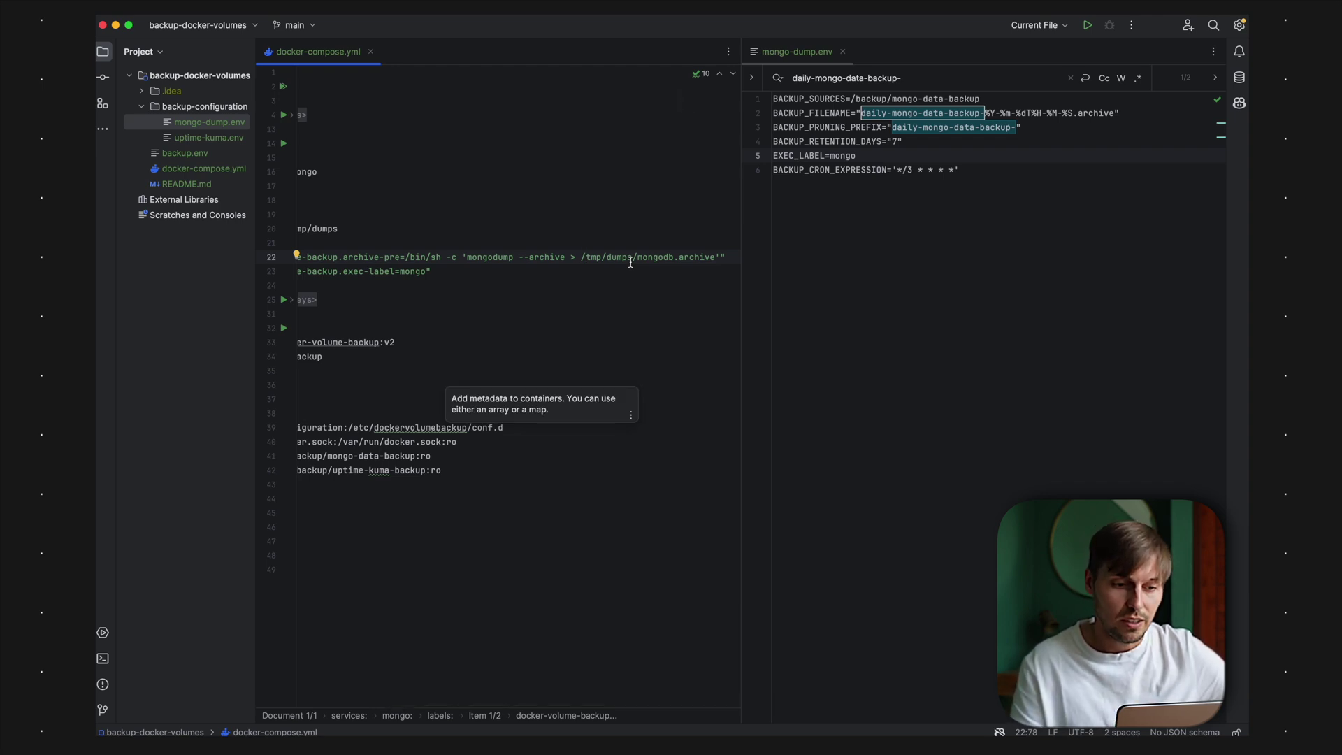
pyautogui.hscroll(-5, 602, 266)
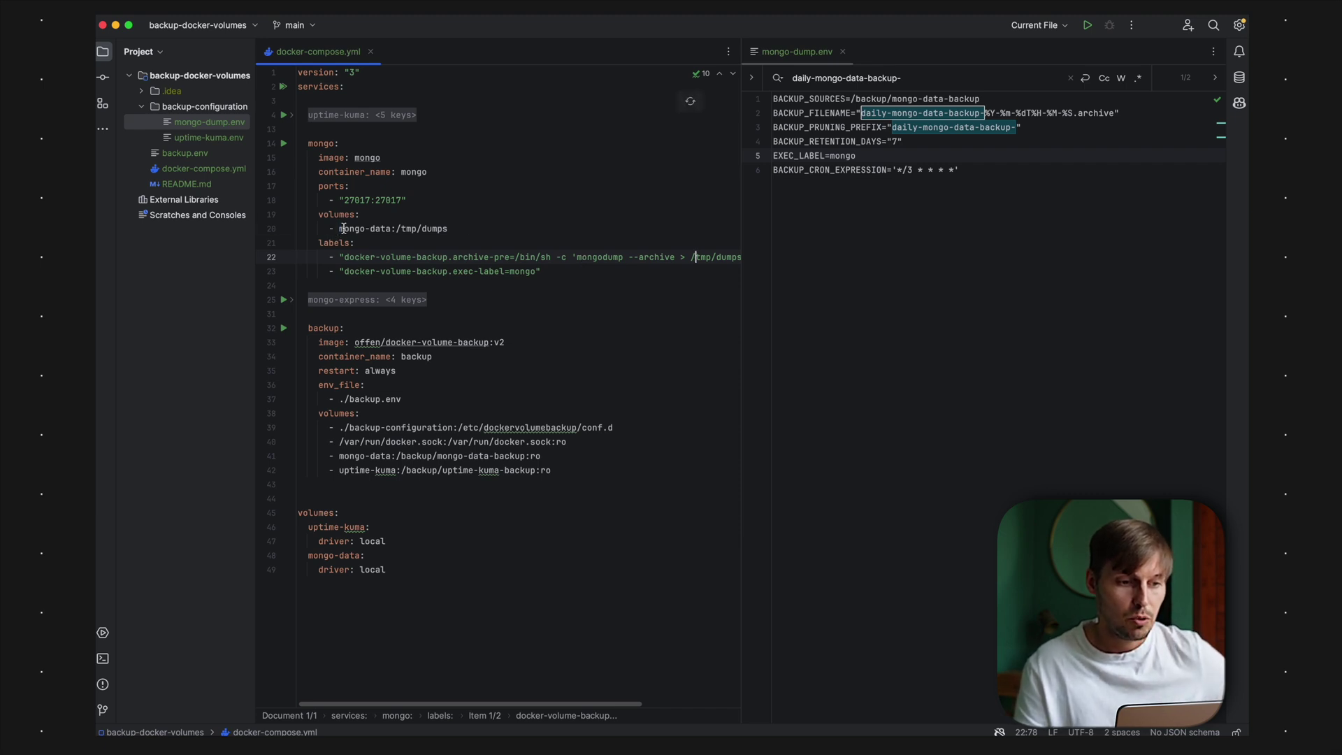
pyautogui.moveTo(339, 229); pyautogui.dragTo(392, 229)
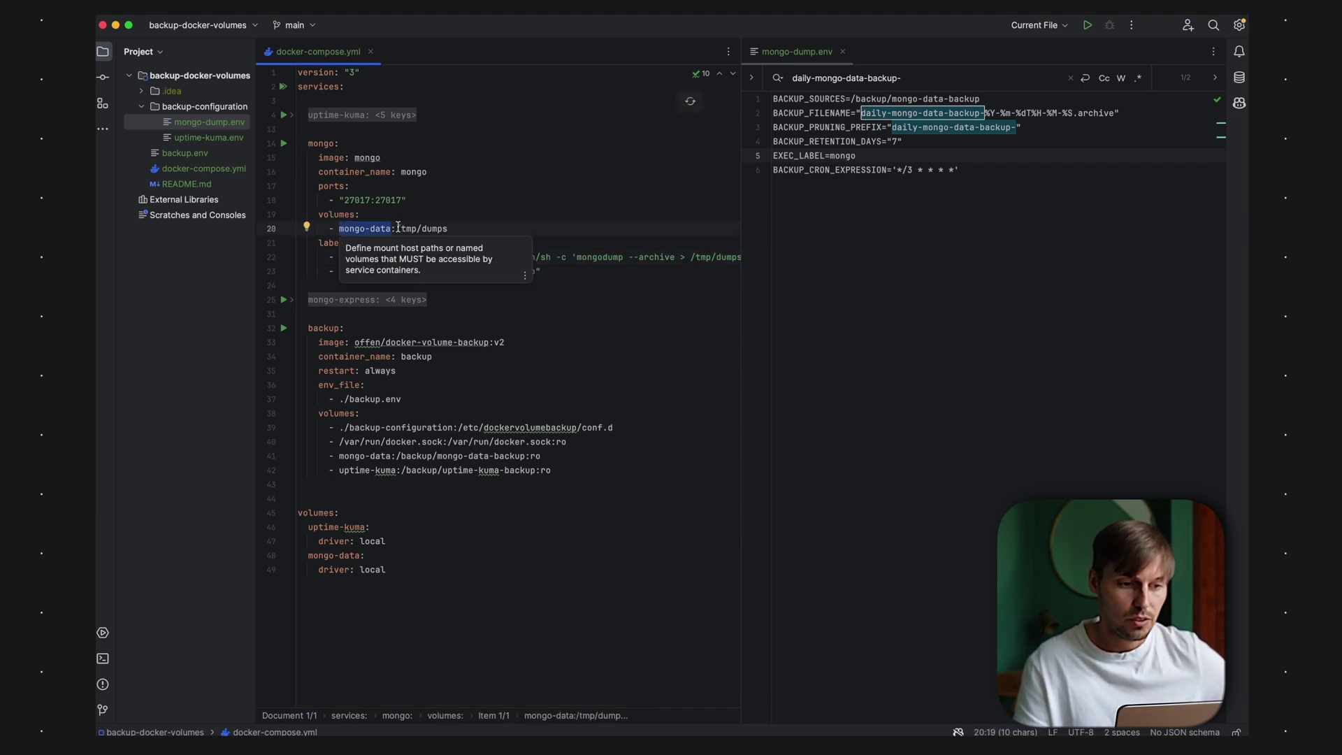
pyautogui.moveTo(396, 228); pyautogui.dragTo(451, 229)
pyautogui.click(462, 227)
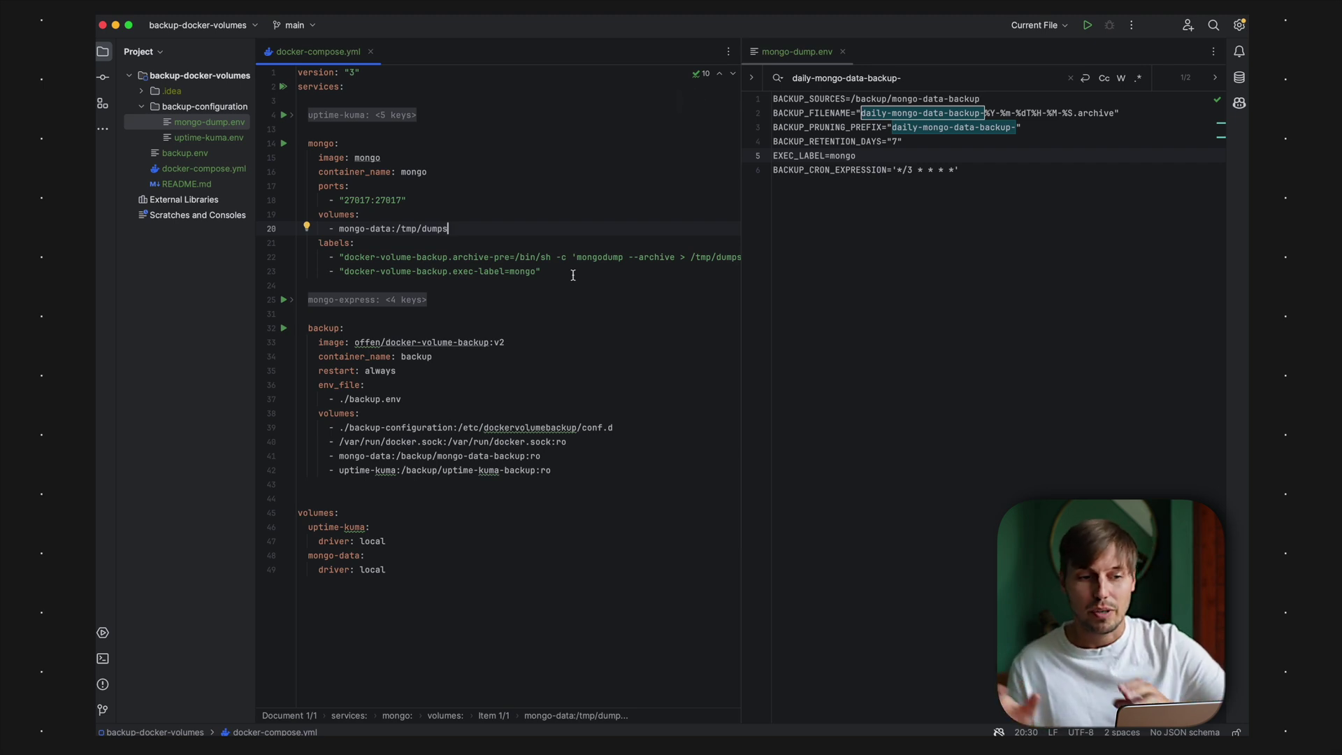
pyautogui.hscroll(3, 563, 266)
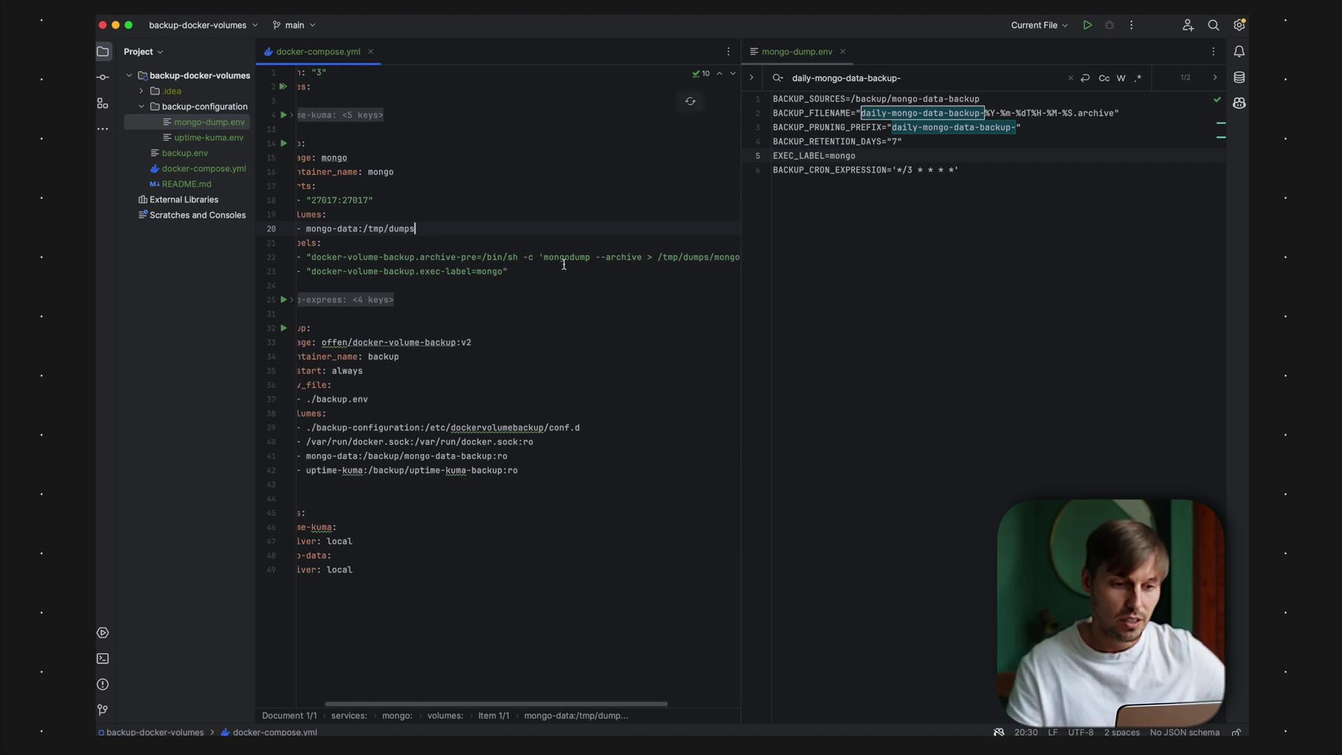
pyautogui.click(565, 257)
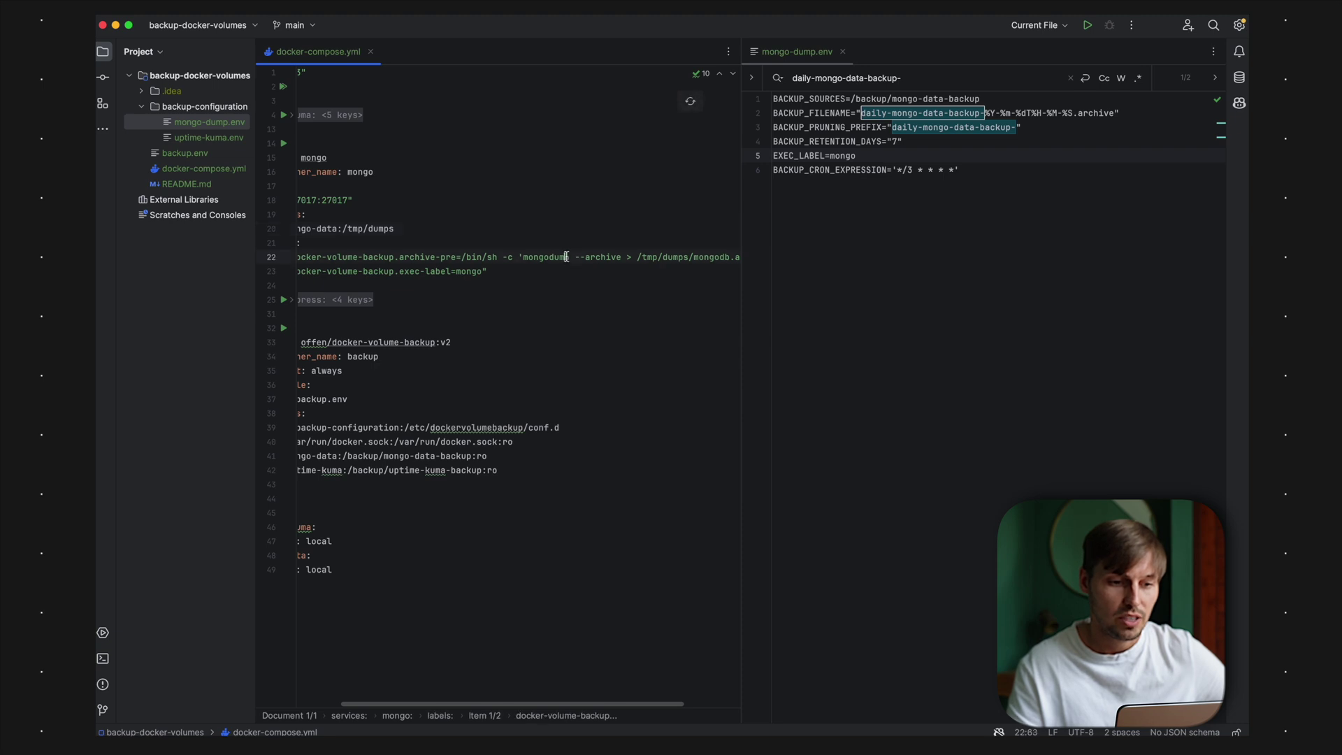
pyautogui.hscroll(2, 604, 289)
pyautogui.press('Right')
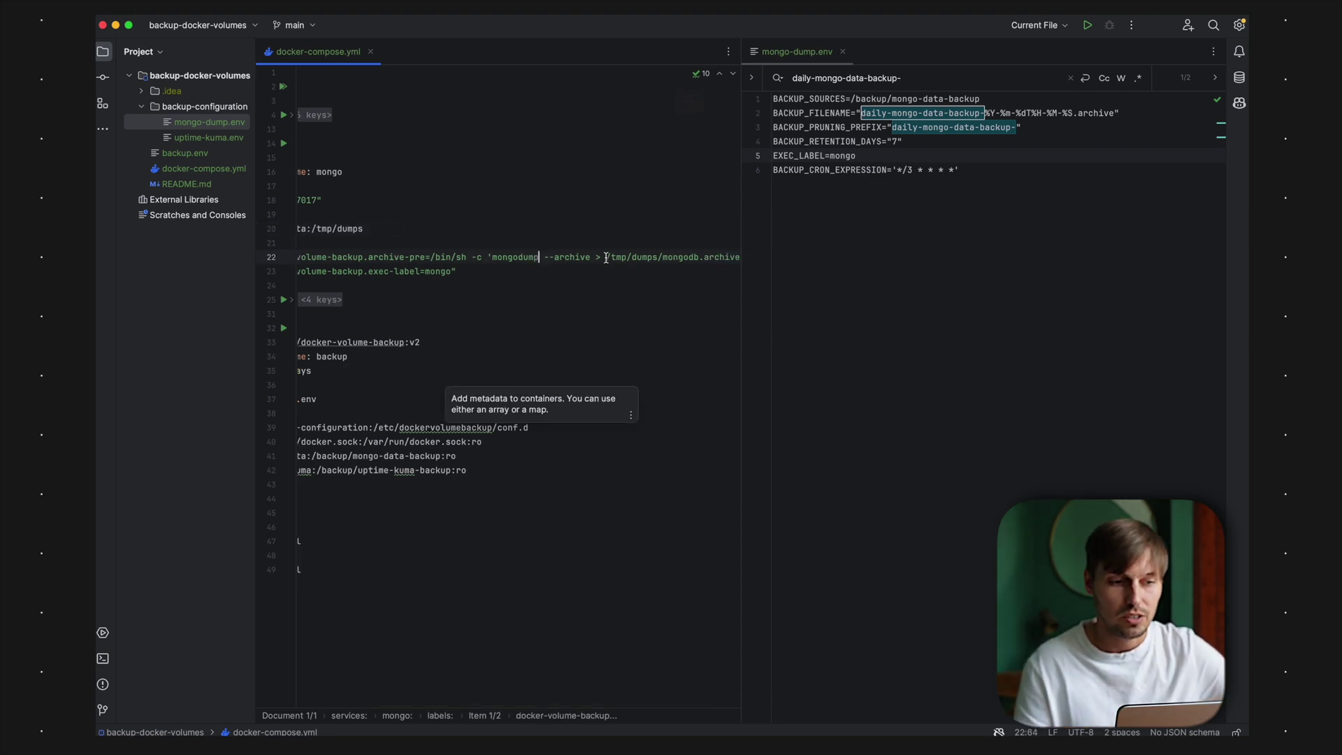
pyautogui.hscroll(-1, 606, 258)
pyautogui.hscroll(-4, 606, 258)
pyautogui.moveTo(339, 229); pyautogui.dragTo(458, 228)
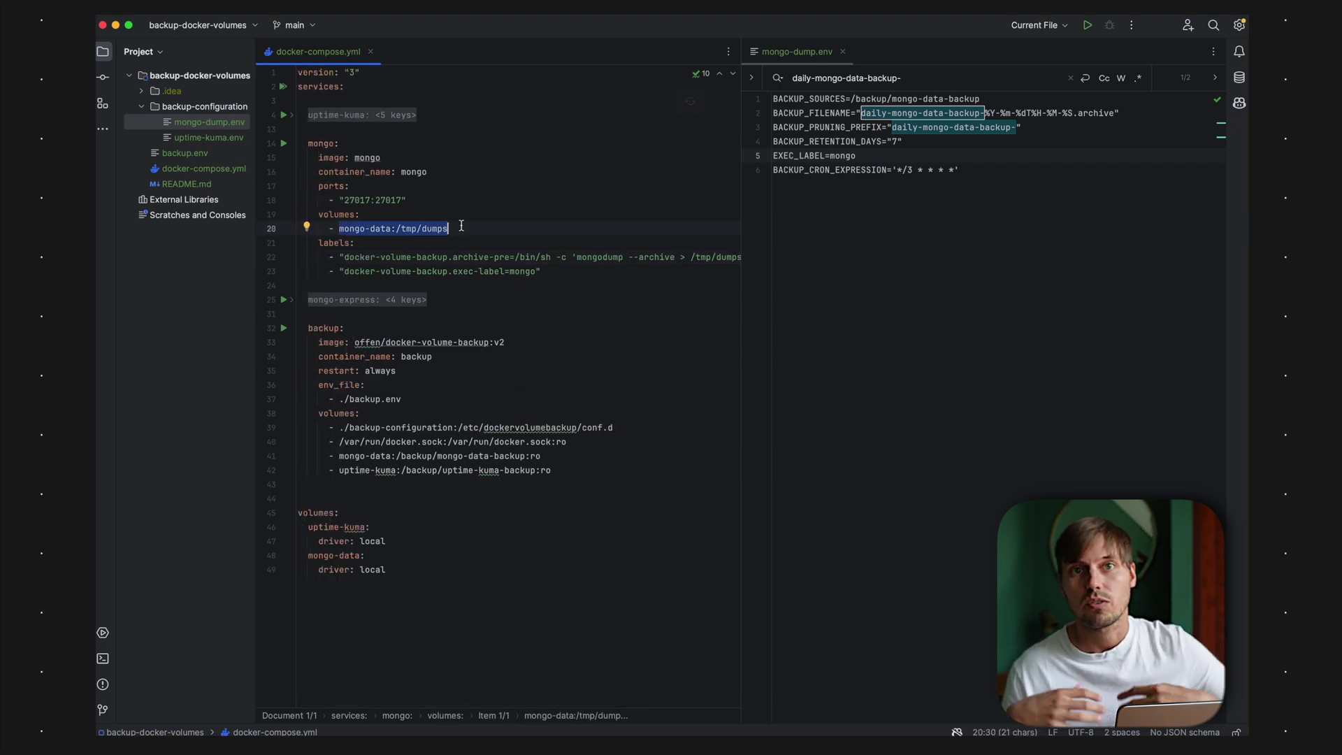
pyautogui.press('super+bracketleft')
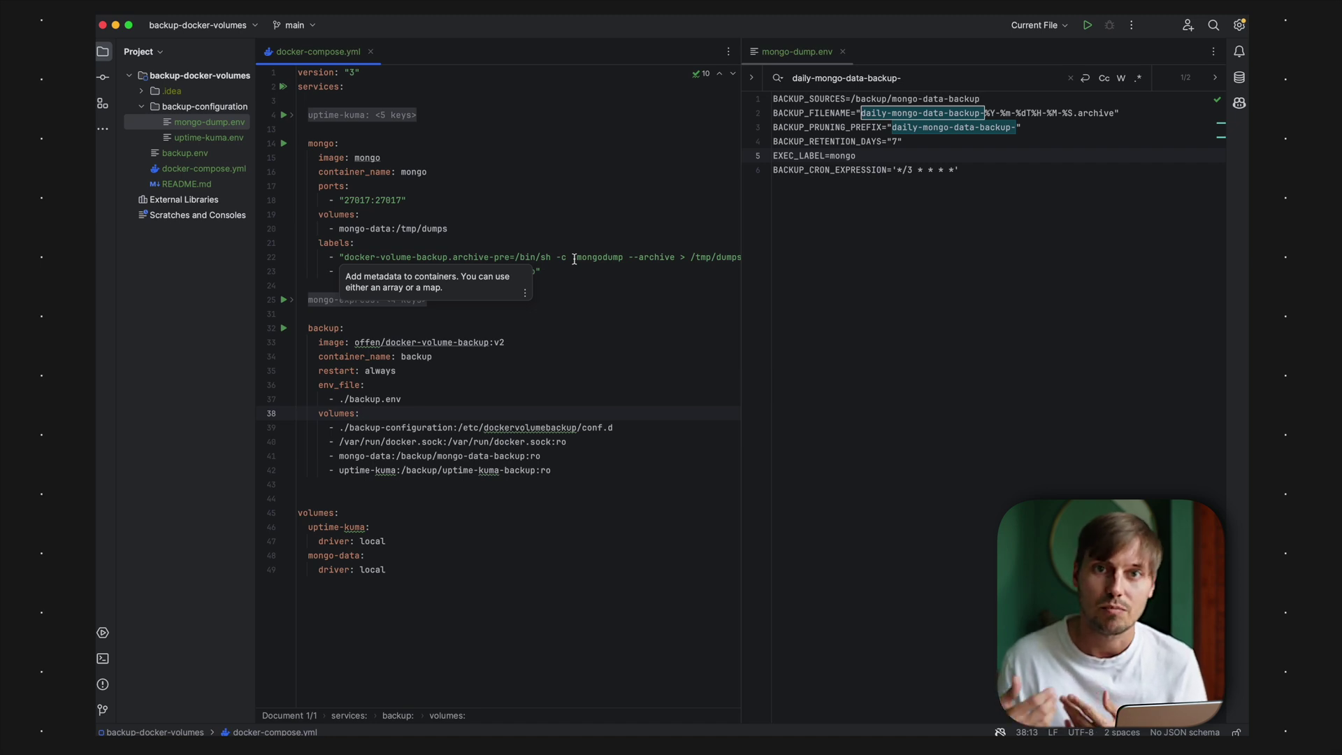
pyautogui.click(580, 272)
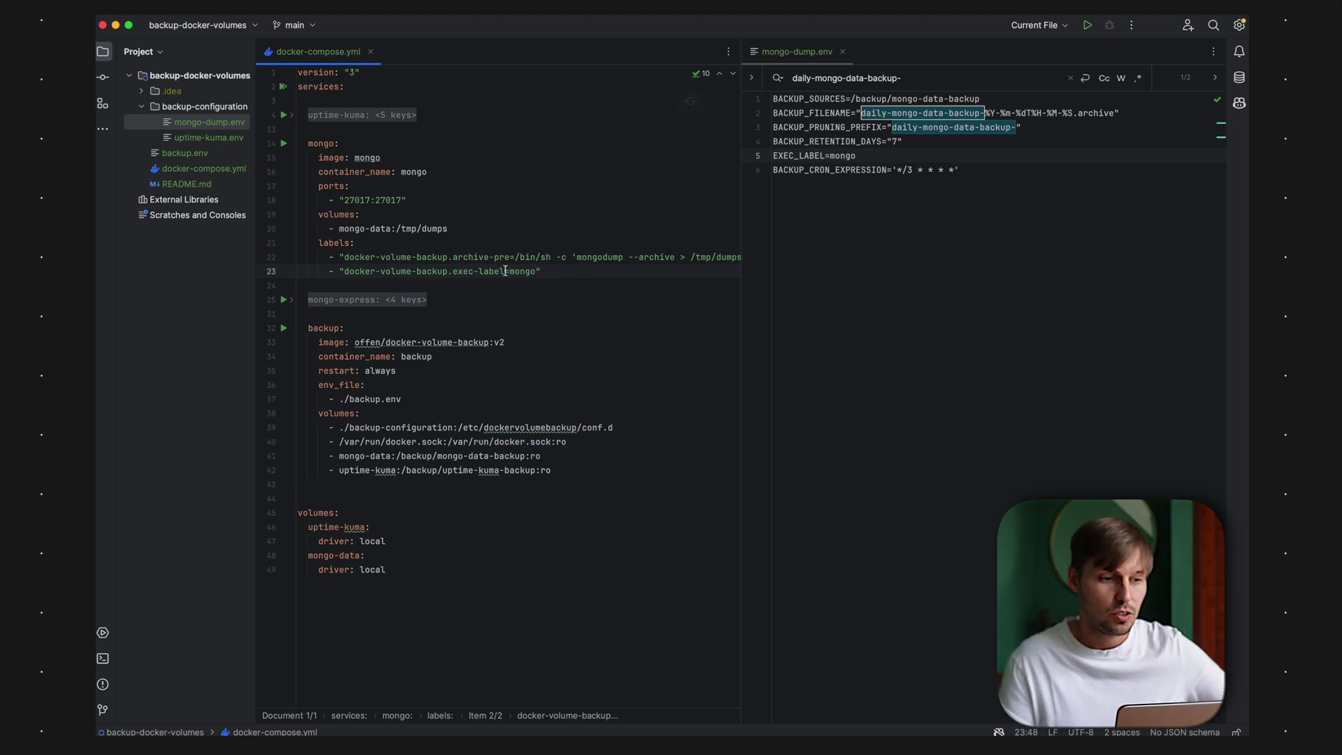
pyautogui.moveTo(402, 228); pyautogui.dragTo(469, 234)
pyautogui.press('BackSpace')
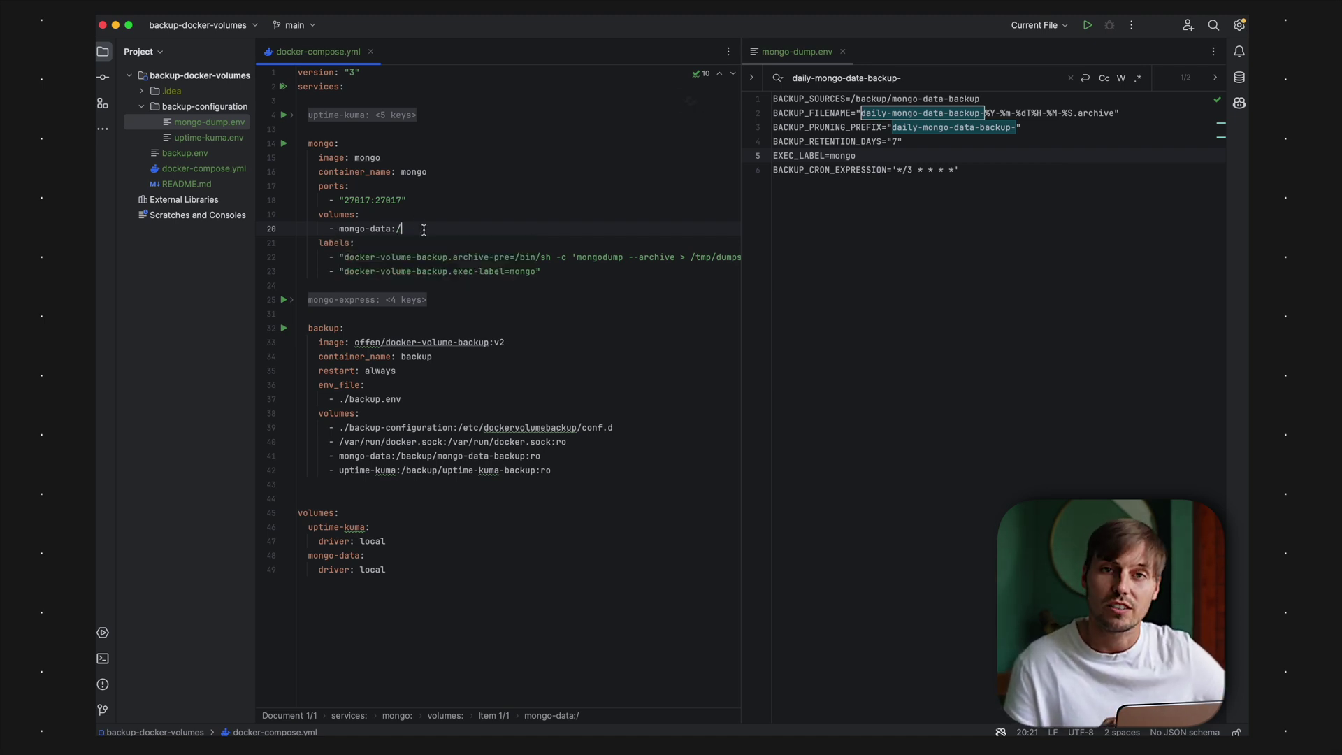
pyautogui.moveTo(272, 272); pyautogui.dragTo(270, 250)
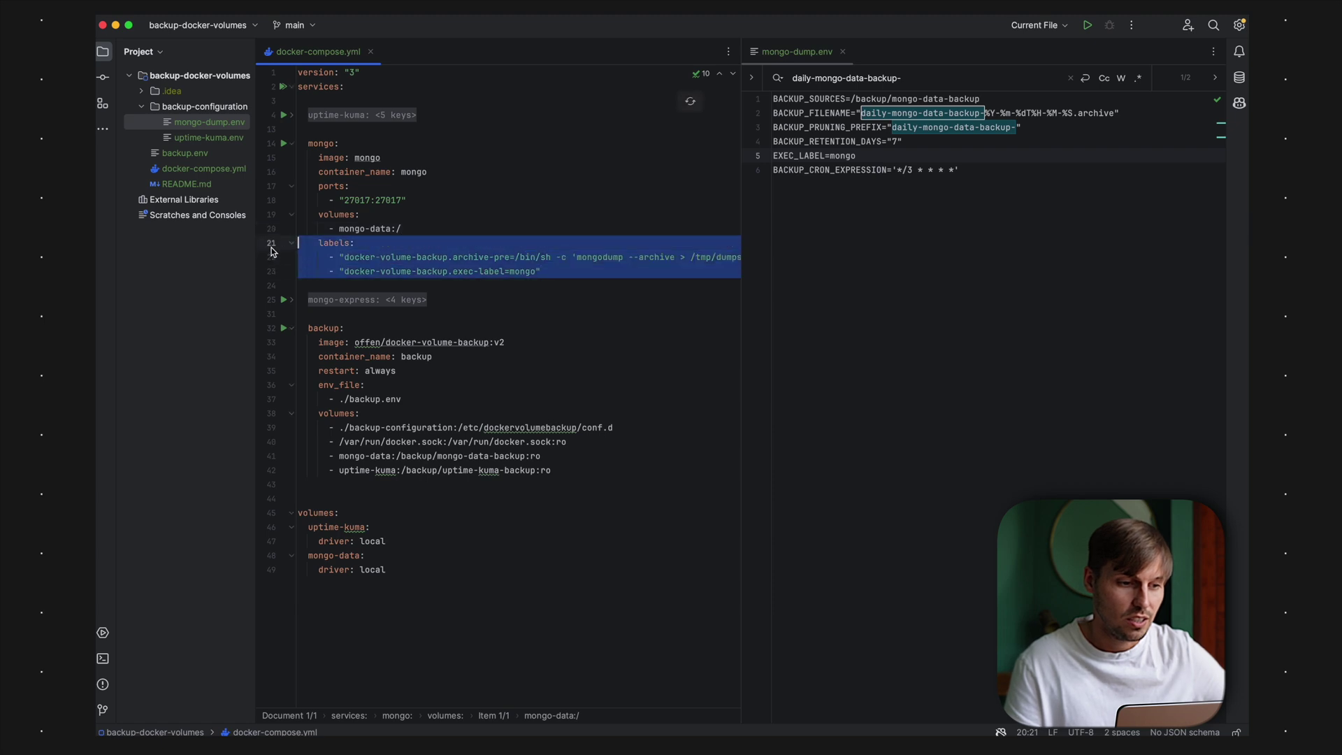
pyautogui.press('BackSpace')
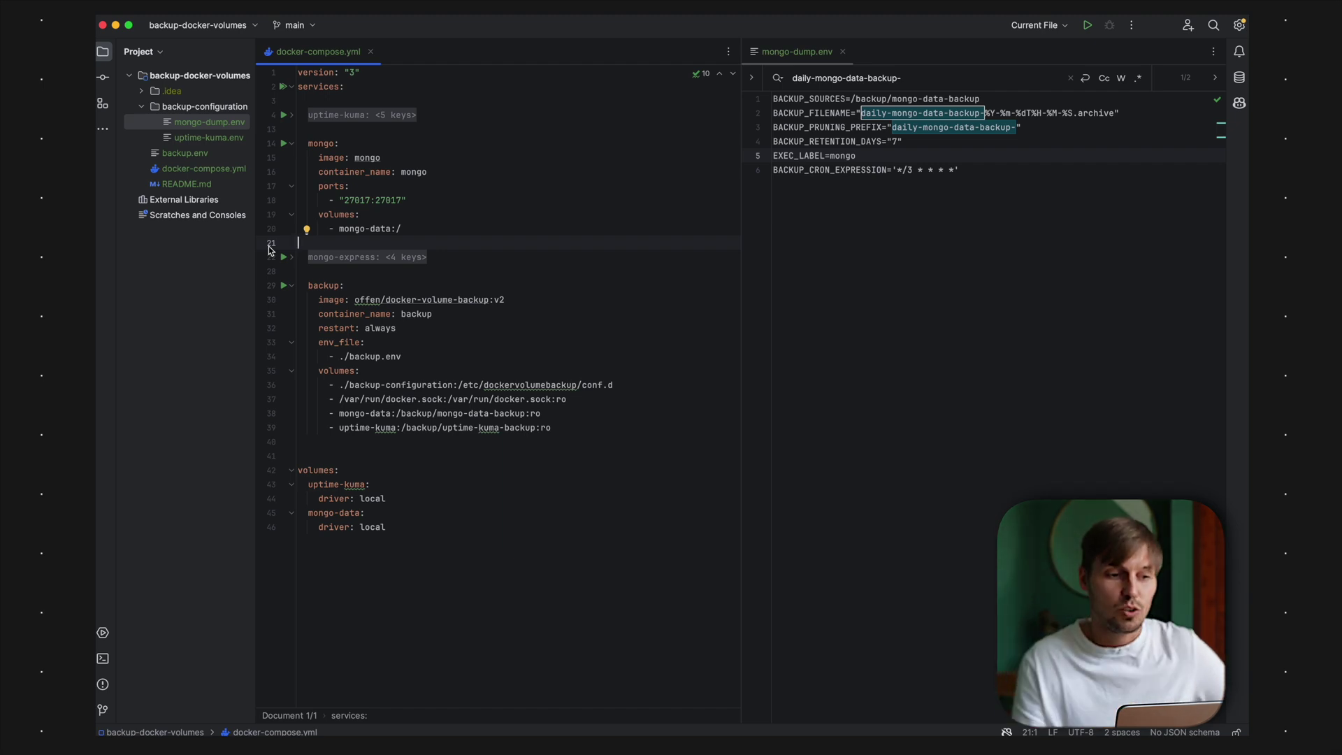
pyautogui.press('super+z')
pyautogui.press('super+z')
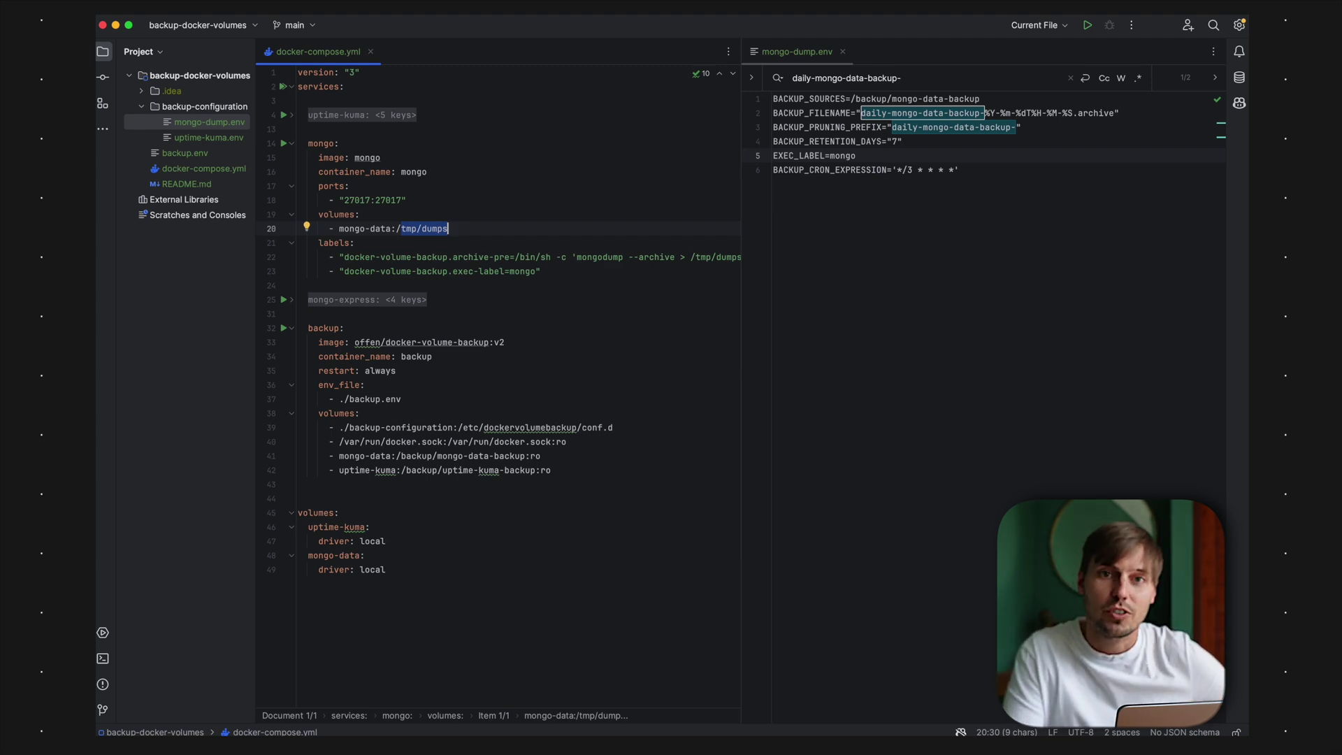
pyautogui.click(569, 275)
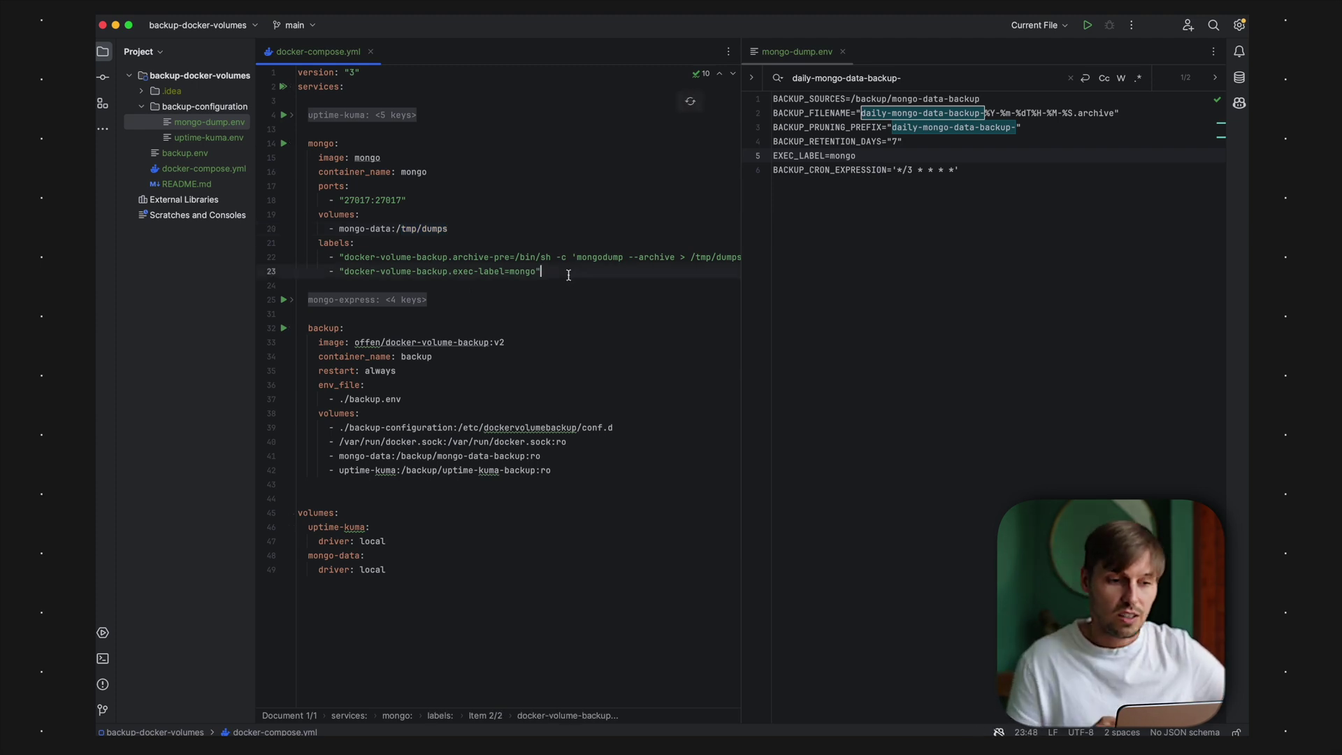
# - Collapse mongo, expand uptime-kuma and mongo, and highlight the stop-during-backup label
pyautogui.click(291, 144)
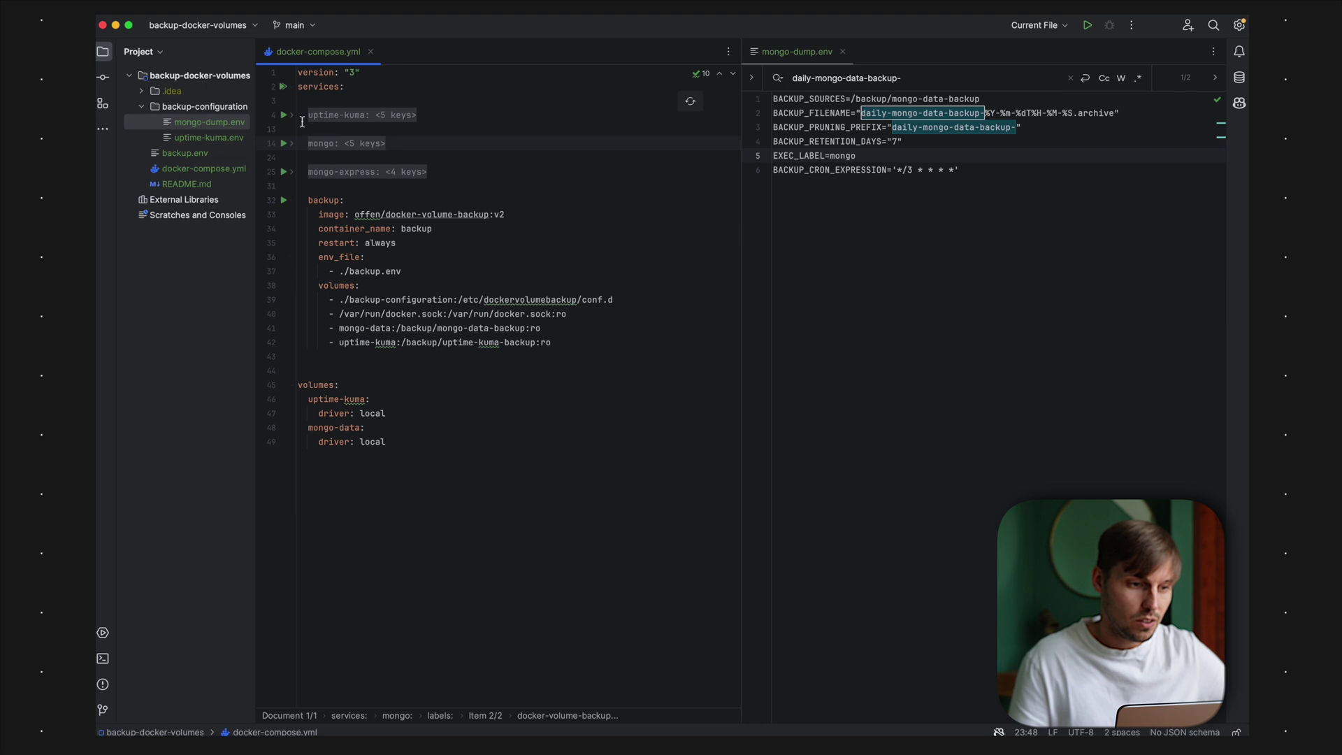
pyautogui.click(293, 116)
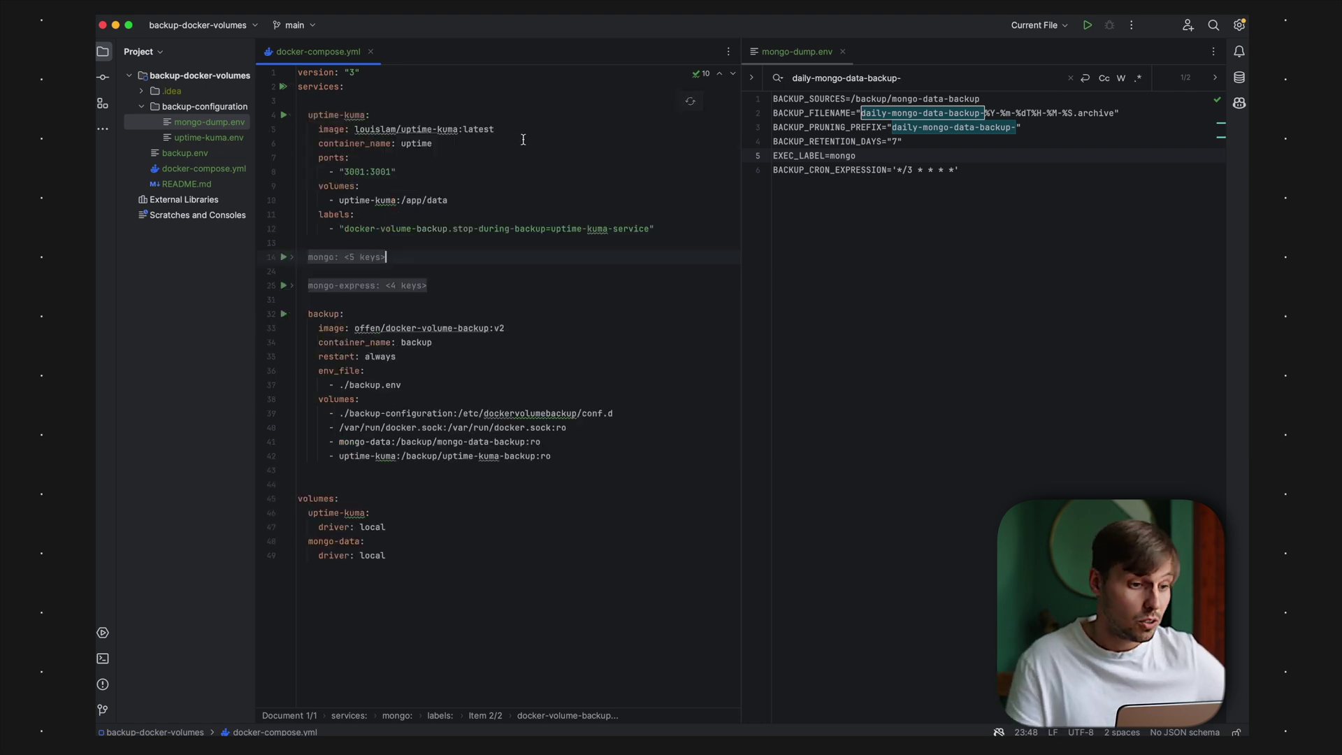
pyautogui.click(355, 214)
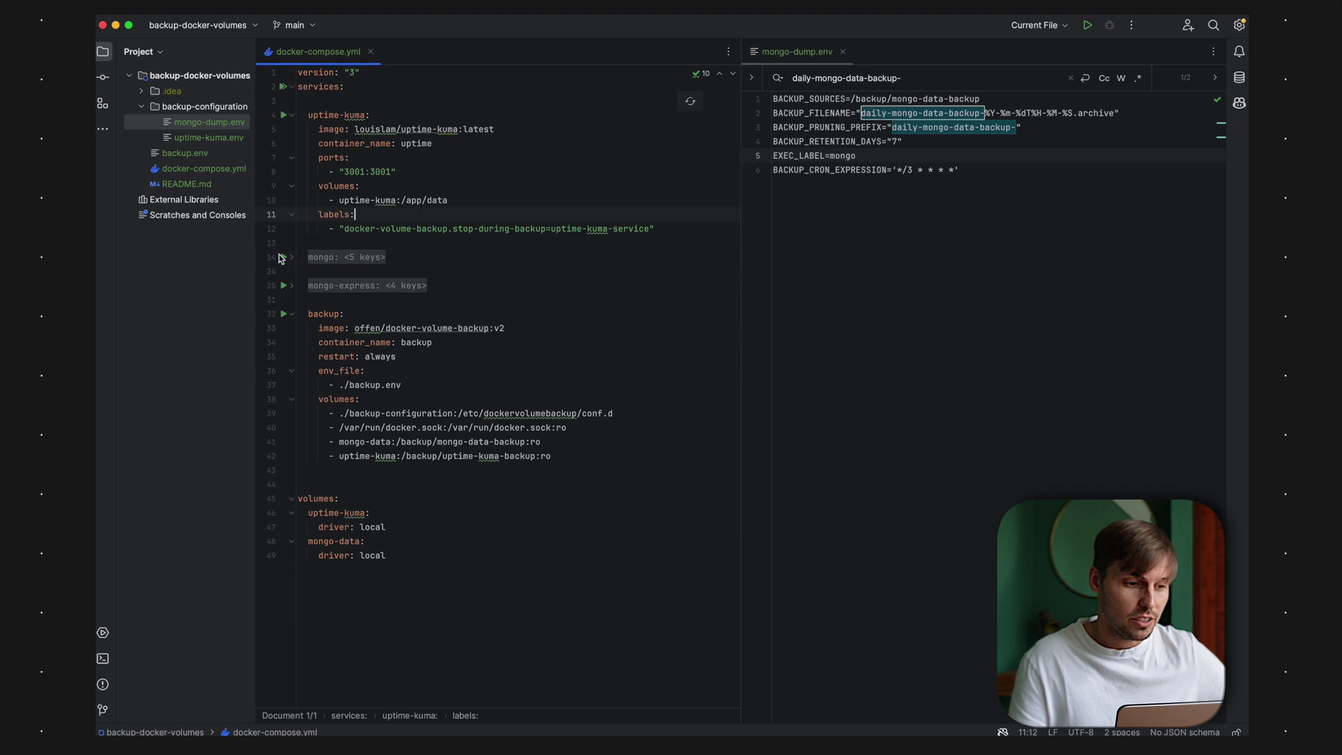
pyautogui.click(293, 258)
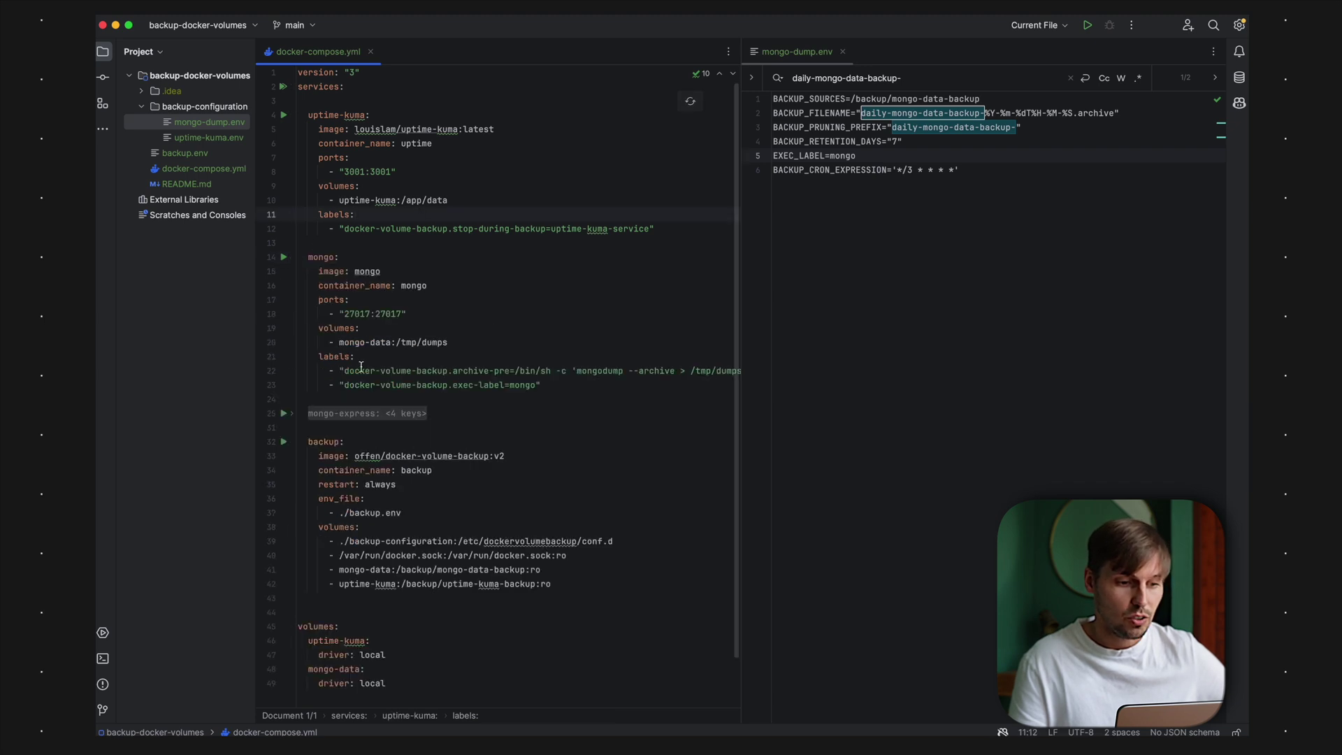
pyautogui.moveTo(391, 369)
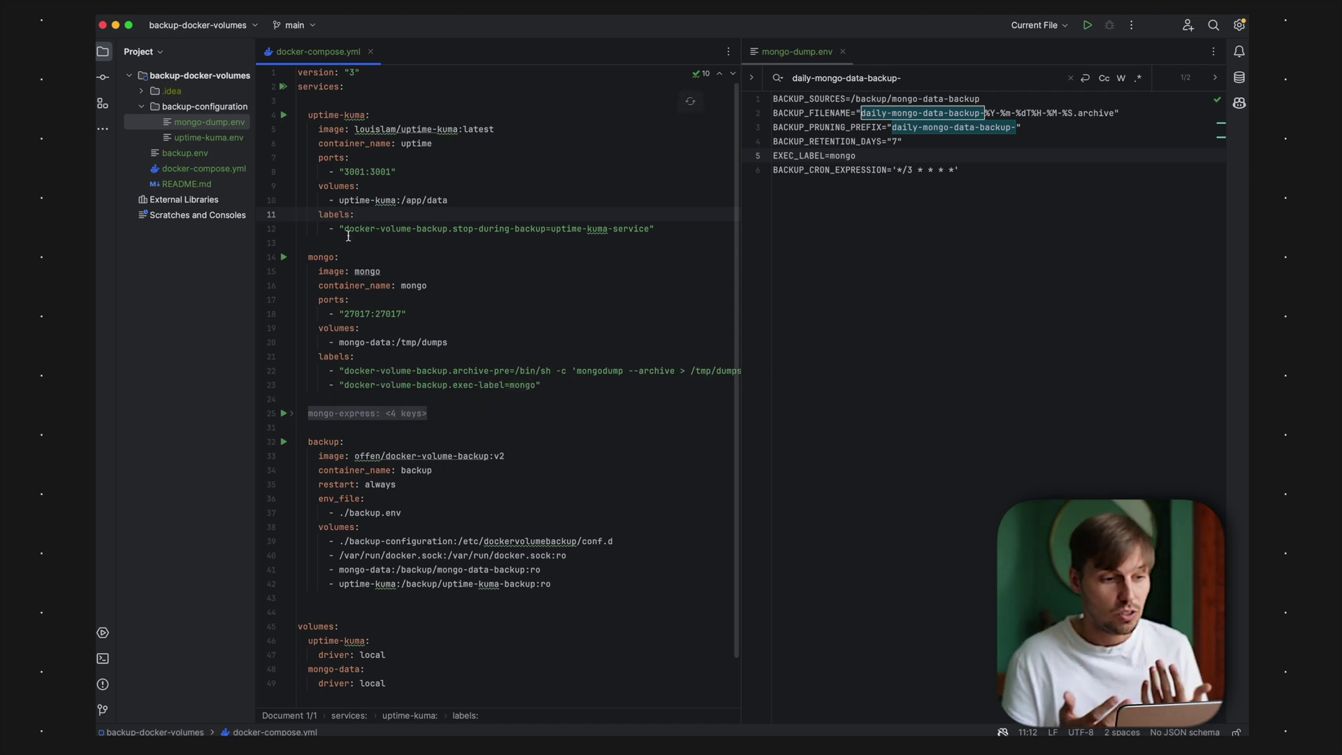
pyautogui.moveTo(349, 237)
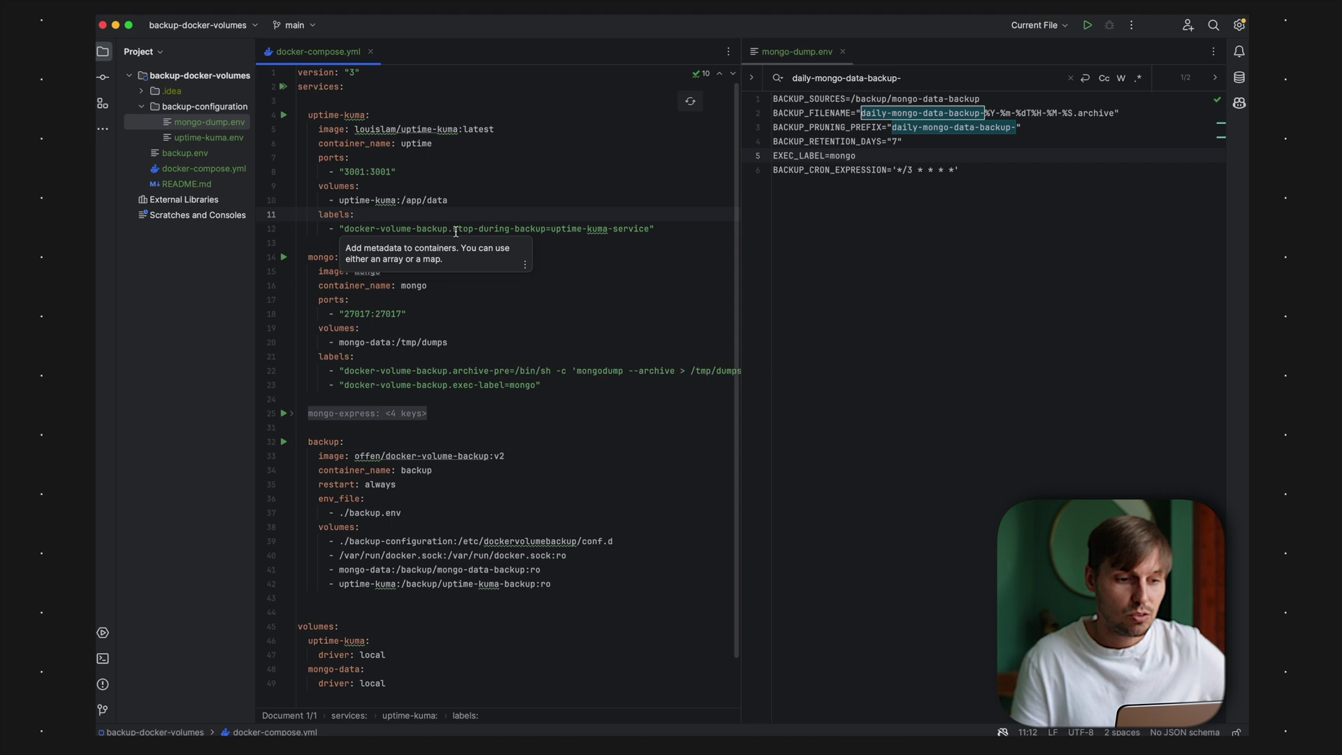
pyautogui.moveTo(458, 230); pyautogui.dragTo(546, 230)
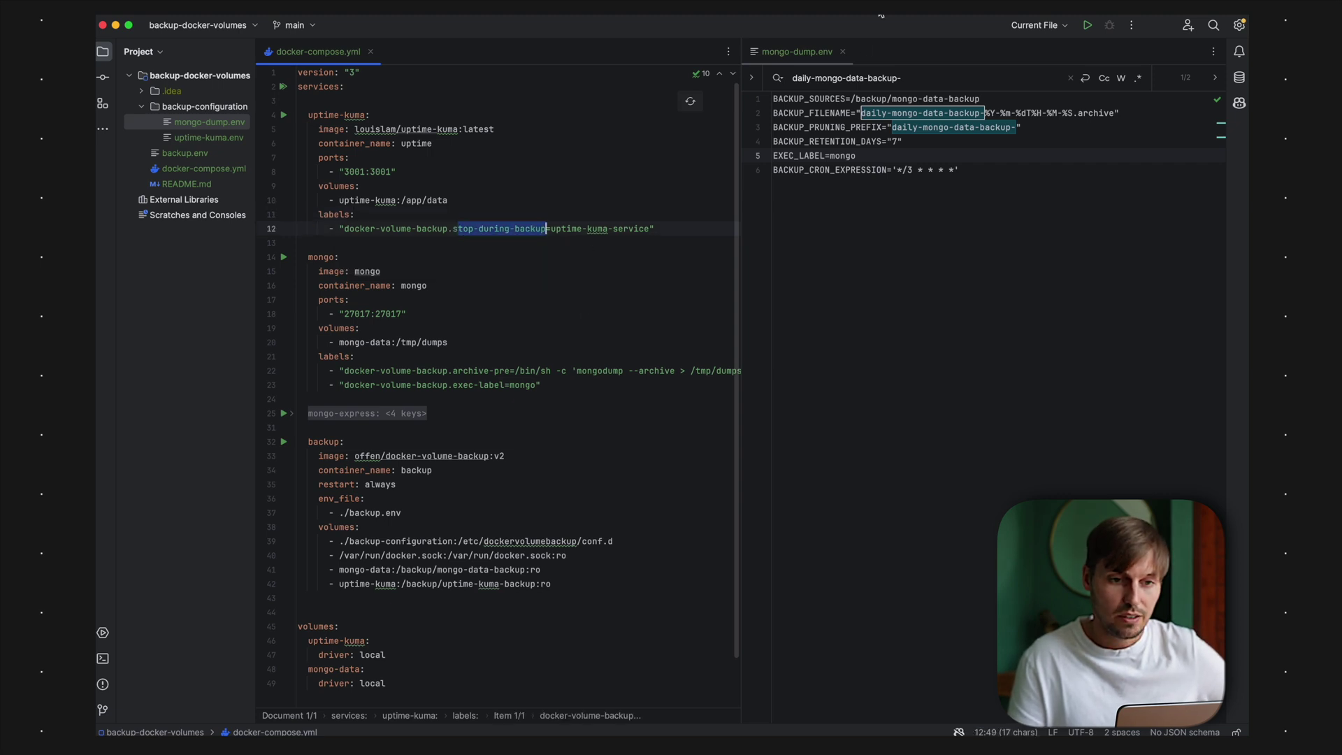
pyautogui.click(818, 56)
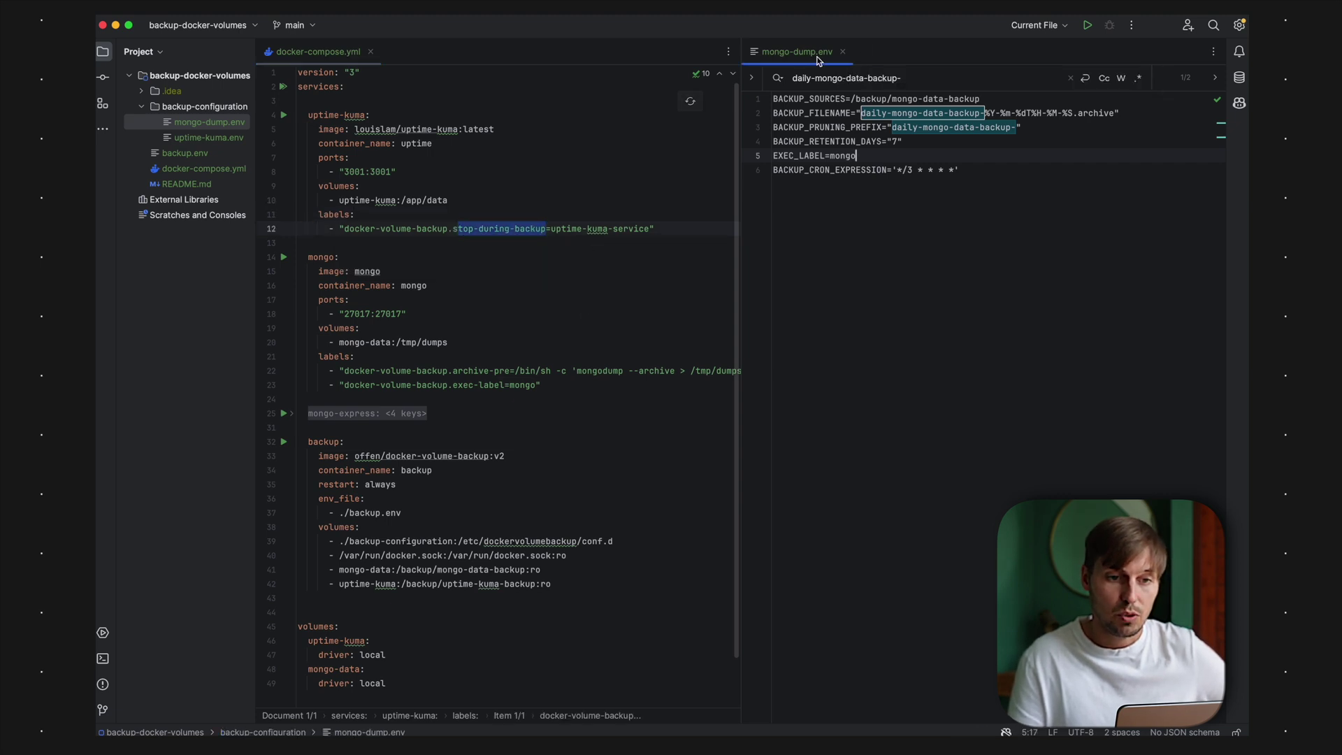
# - Open uptime-kuma.env, close mongo-dump.env, and match /backup/uptime-kuma-backup to the compose volume path
pyautogui.doubleClick(189, 140)
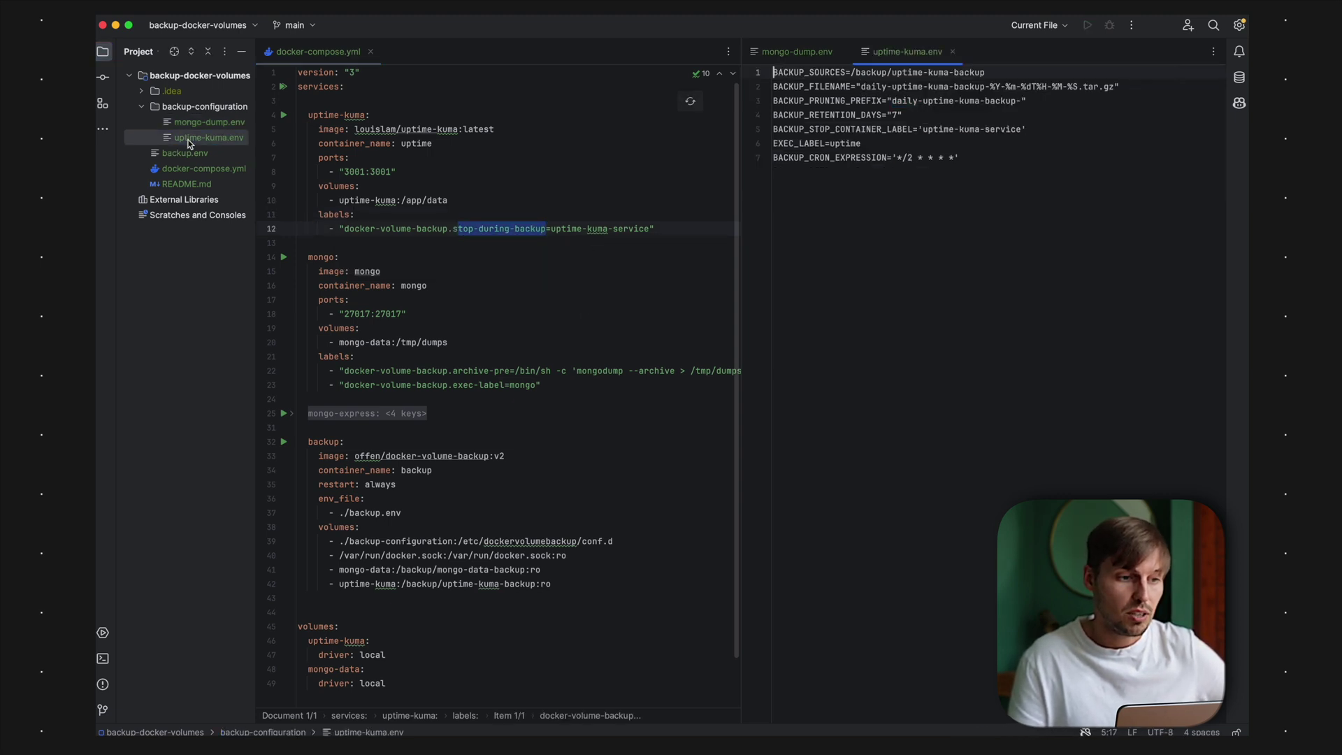
pyautogui.click(843, 51)
pyautogui.click(991, 182)
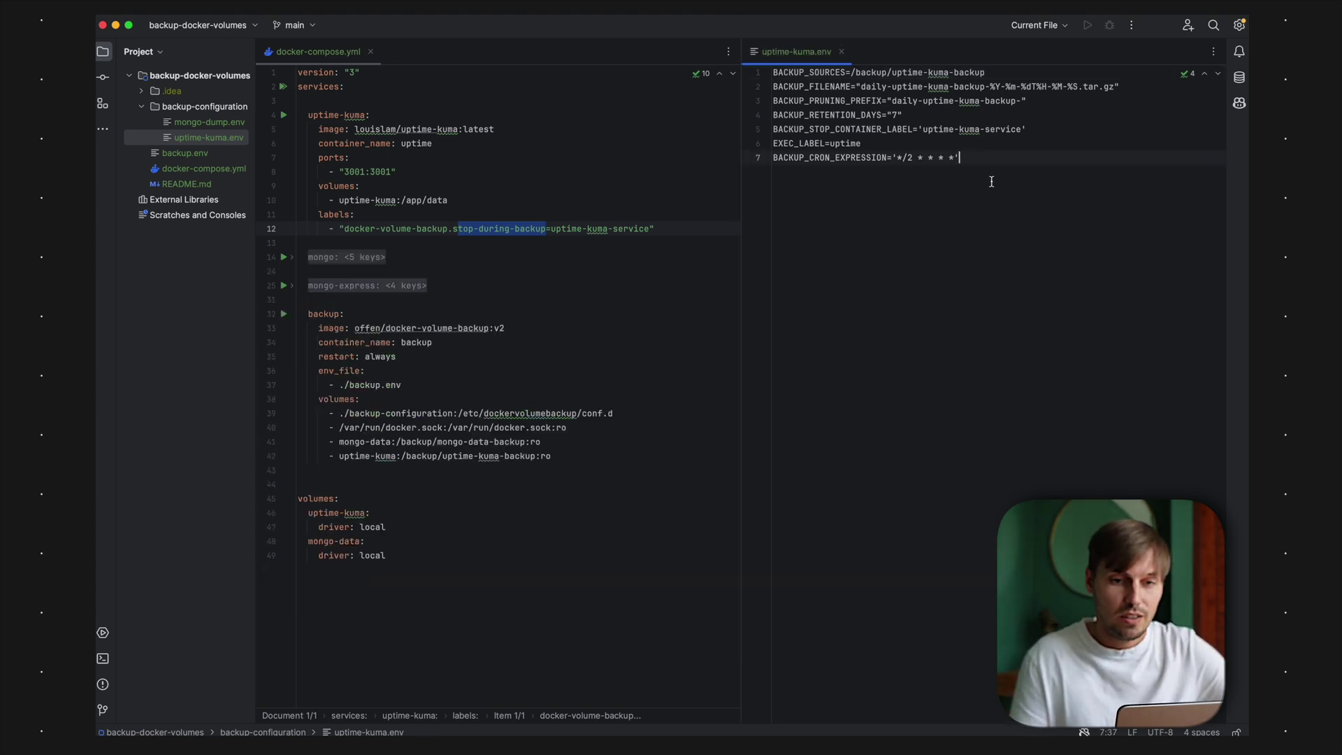
pyautogui.click(1027, 73)
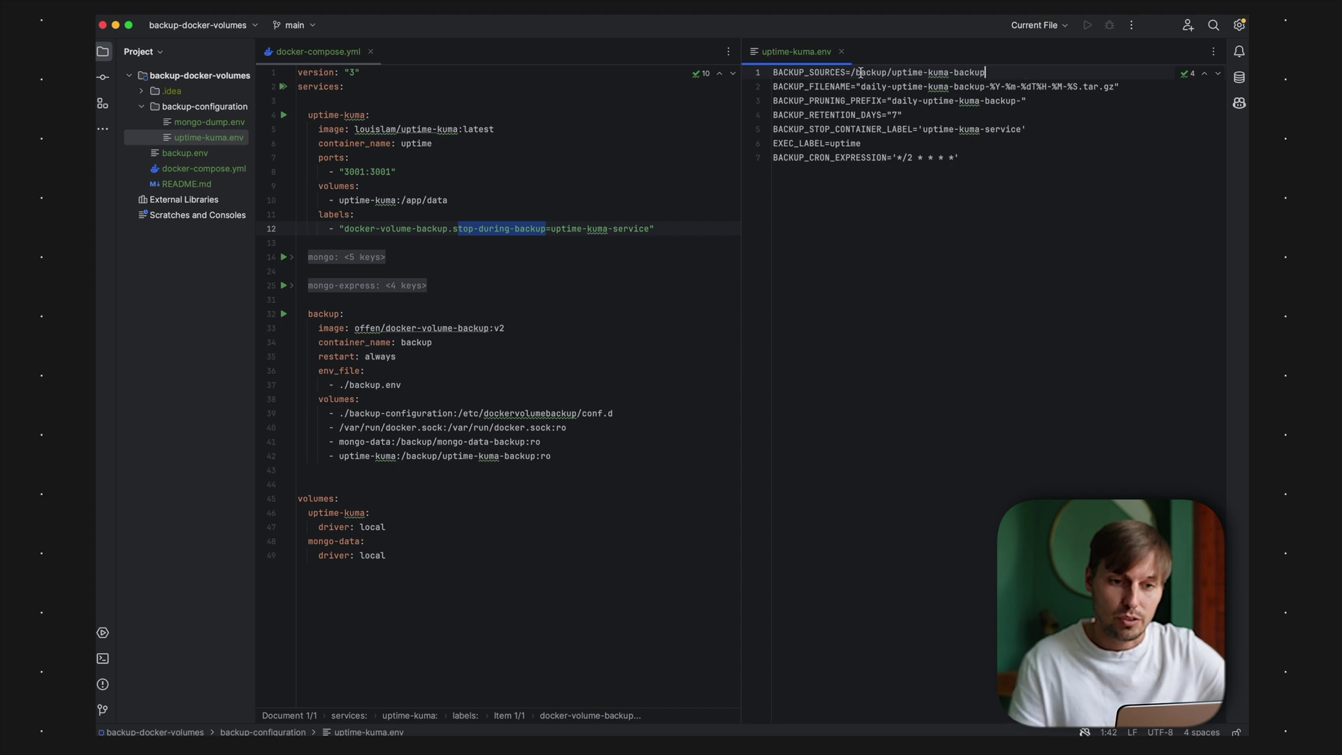
pyautogui.moveTo(850, 73); pyautogui.dragTo(994, 78)
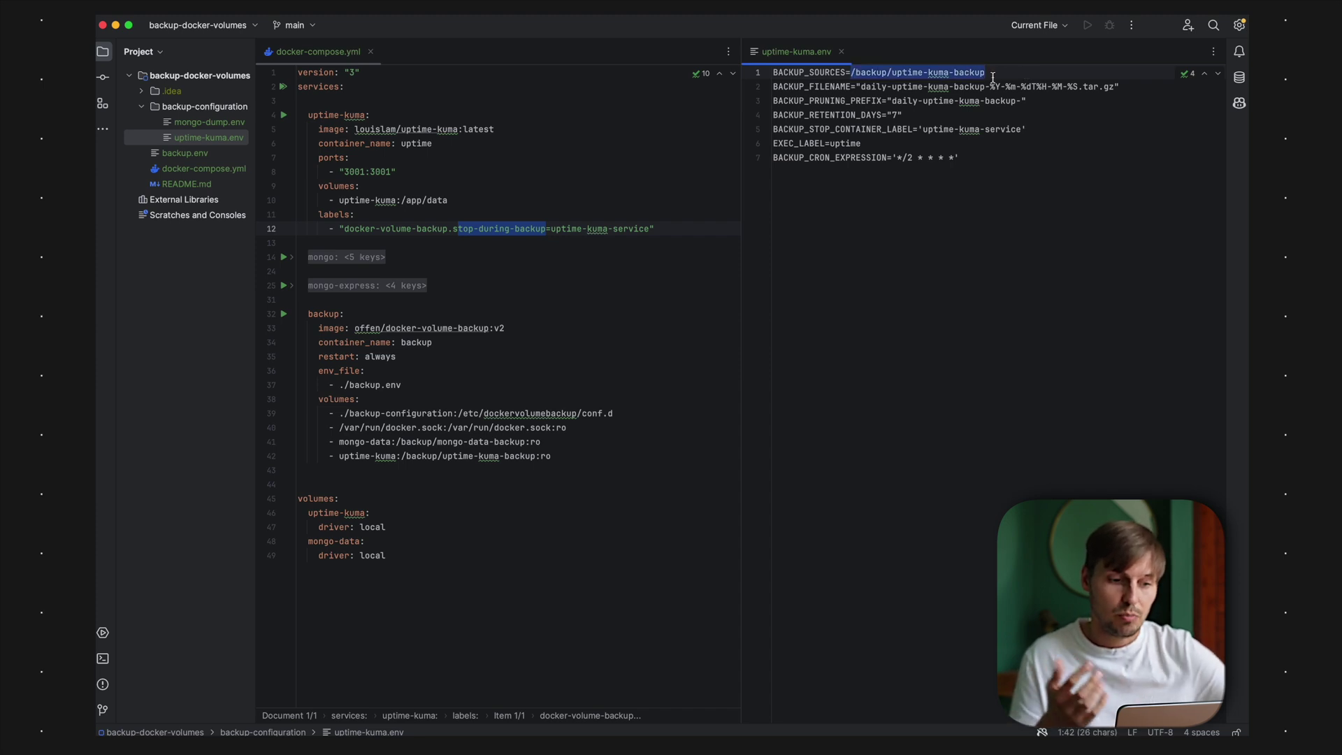
pyautogui.click(1002, 74)
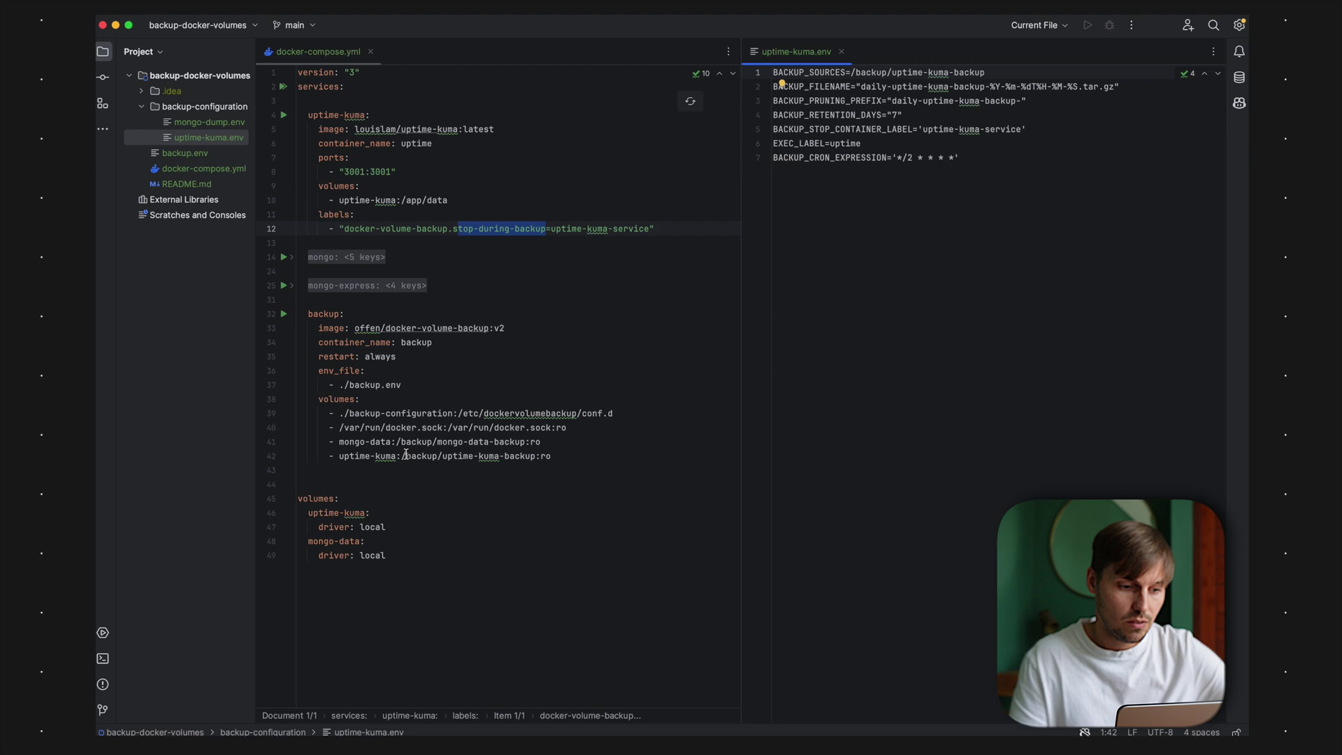
pyautogui.moveTo(402, 455); pyautogui.dragTo(536, 457)
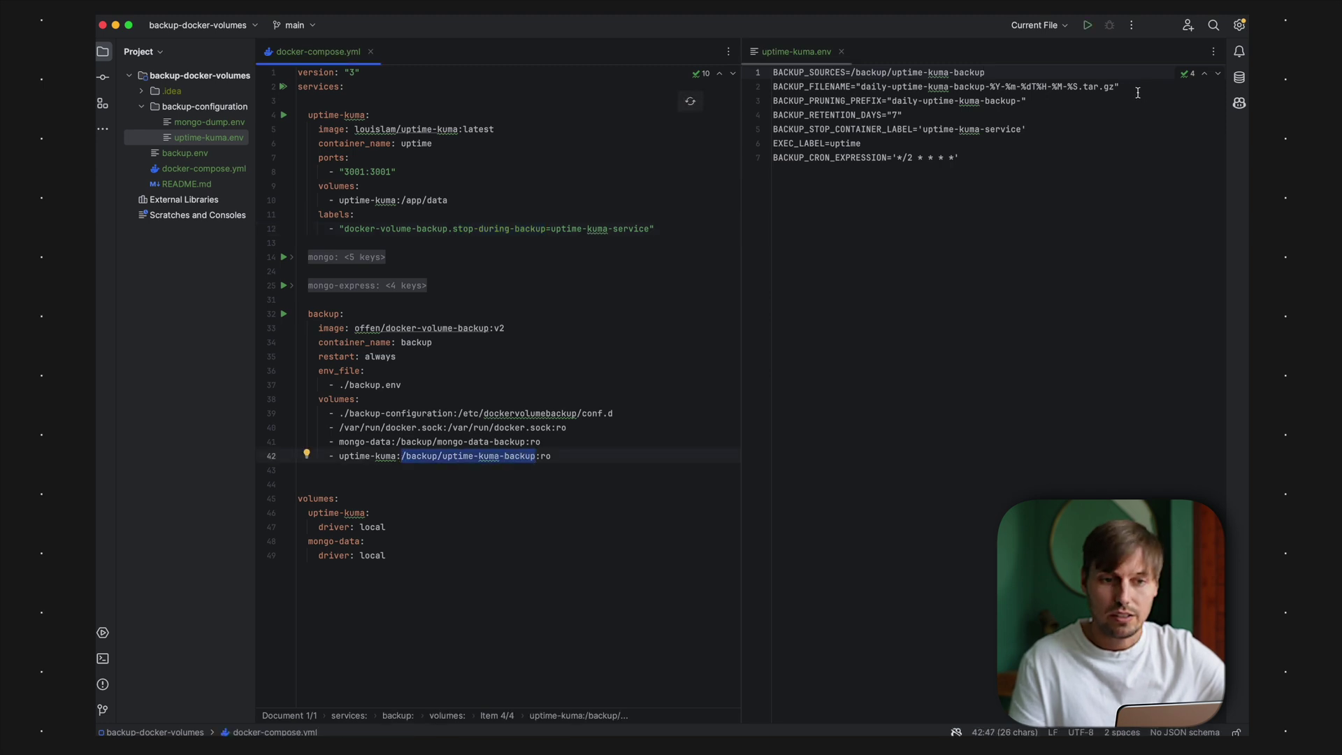
# - Match the stop-container label value to the uptime-kuma-service label in docker-compose.yml
pyautogui.click(860, 88)
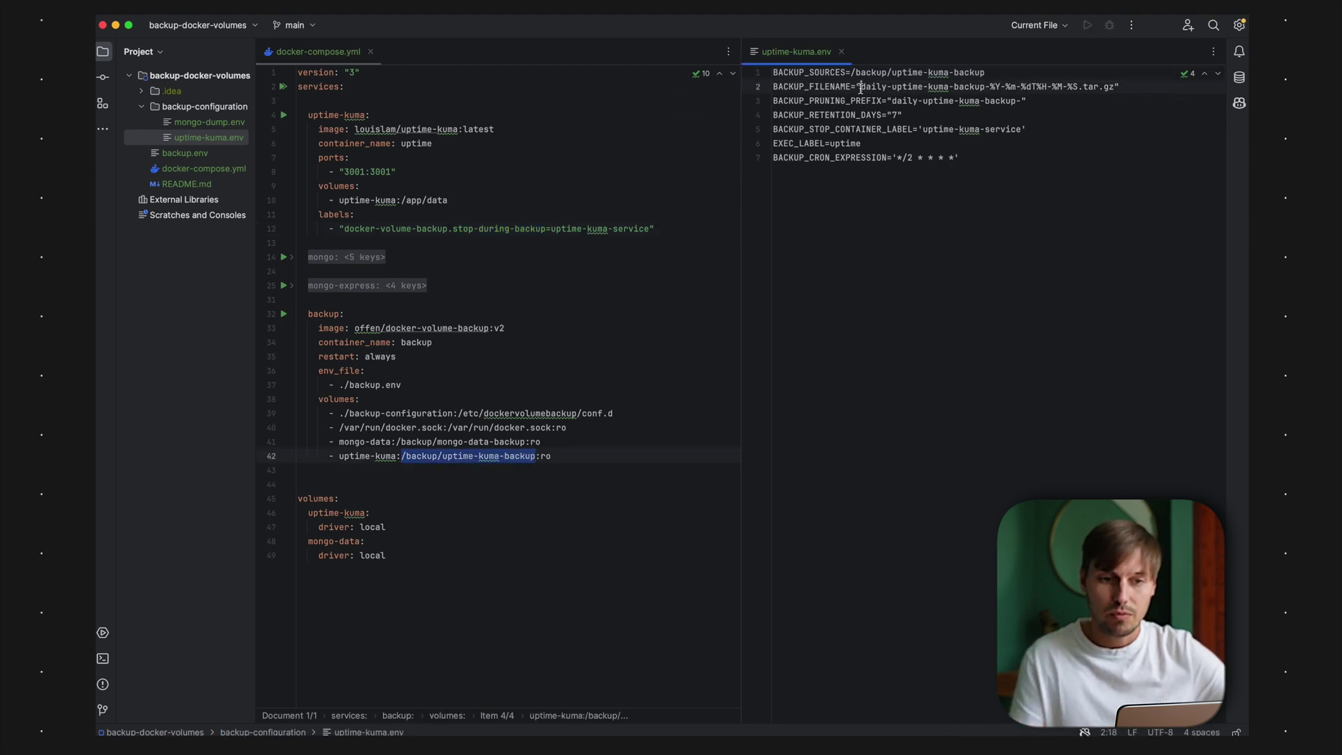
pyautogui.press('Down')
pyautogui.press('Down')
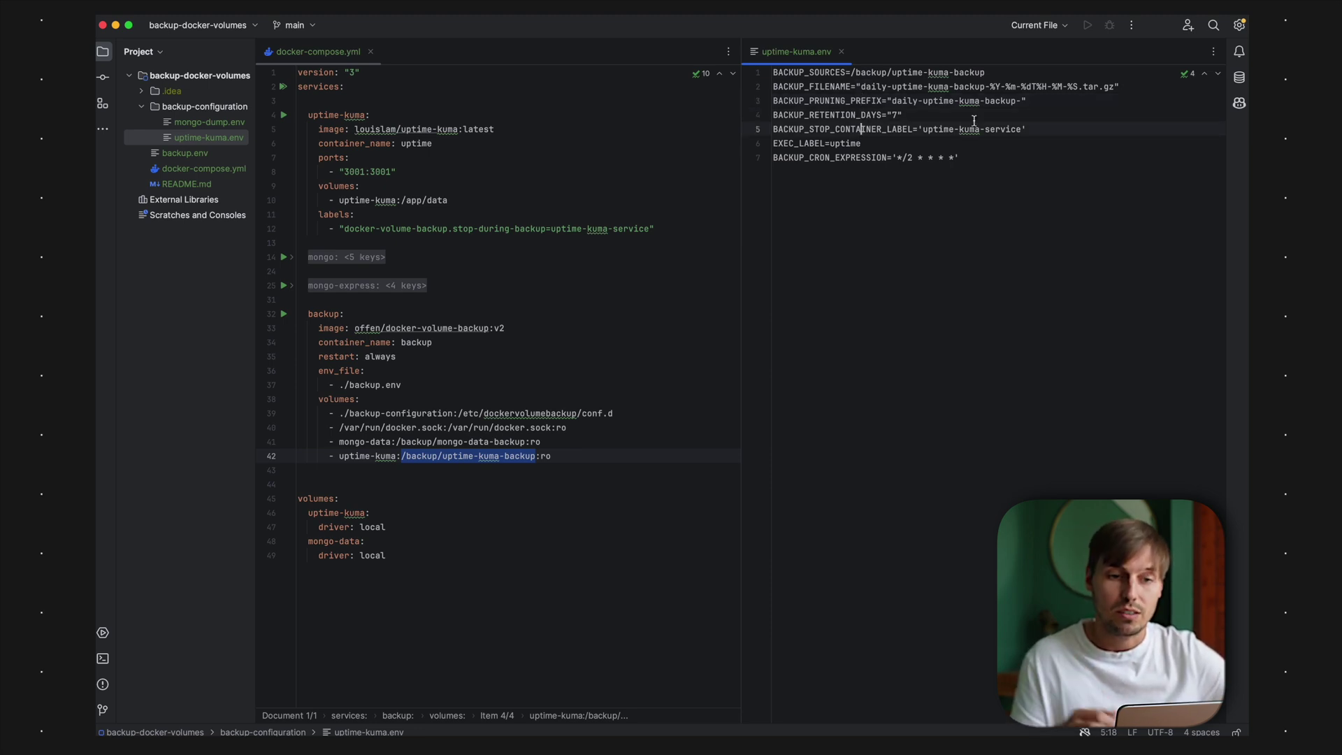
pyautogui.moveTo(923, 129); pyautogui.dragTo(1022, 132)
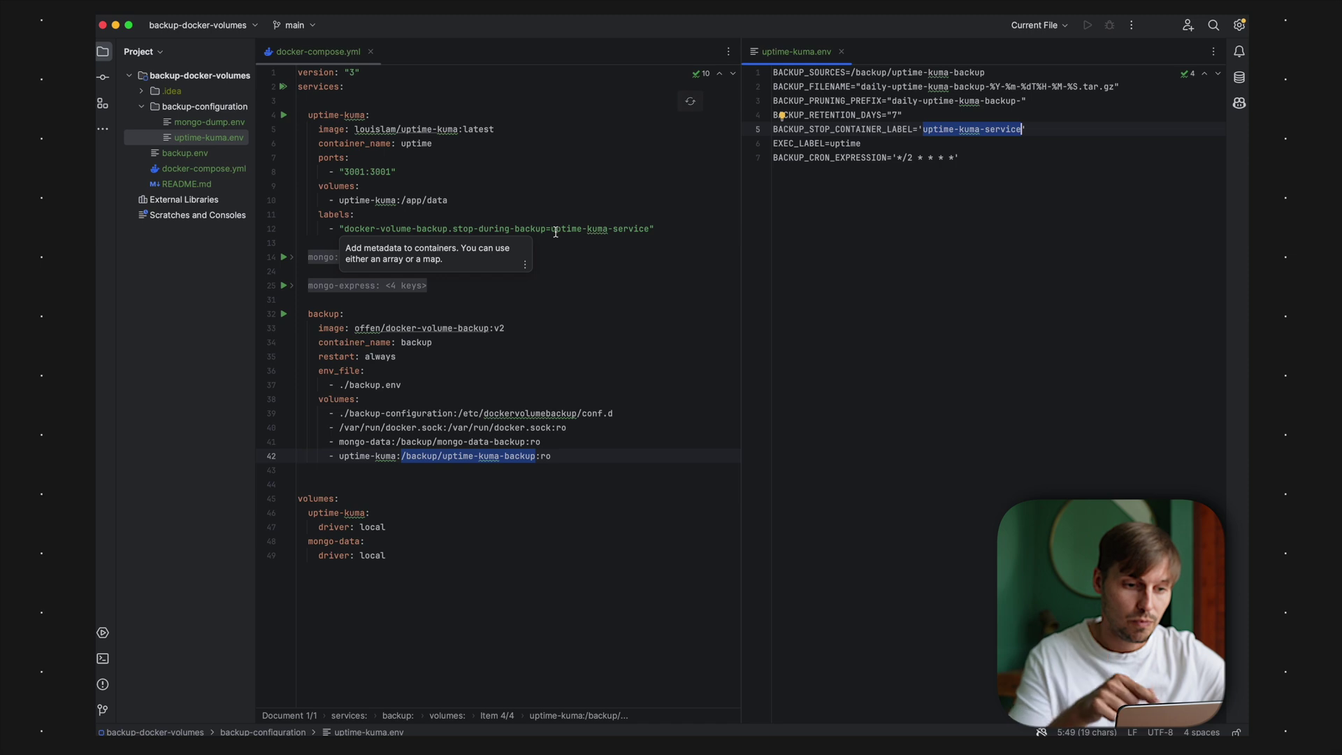
pyautogui.moveTo(552, 231); pyautogui.dragTo(650, 230)
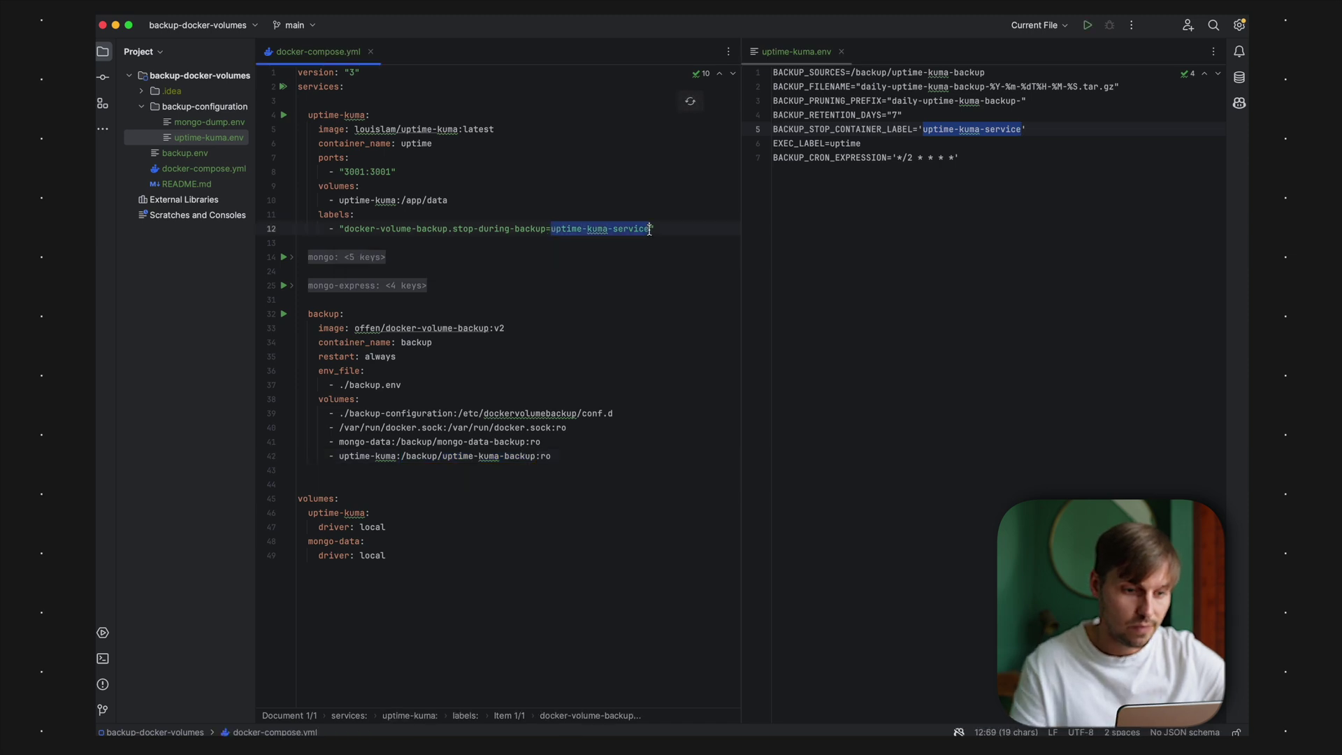
pyautogui.click(668, 225)
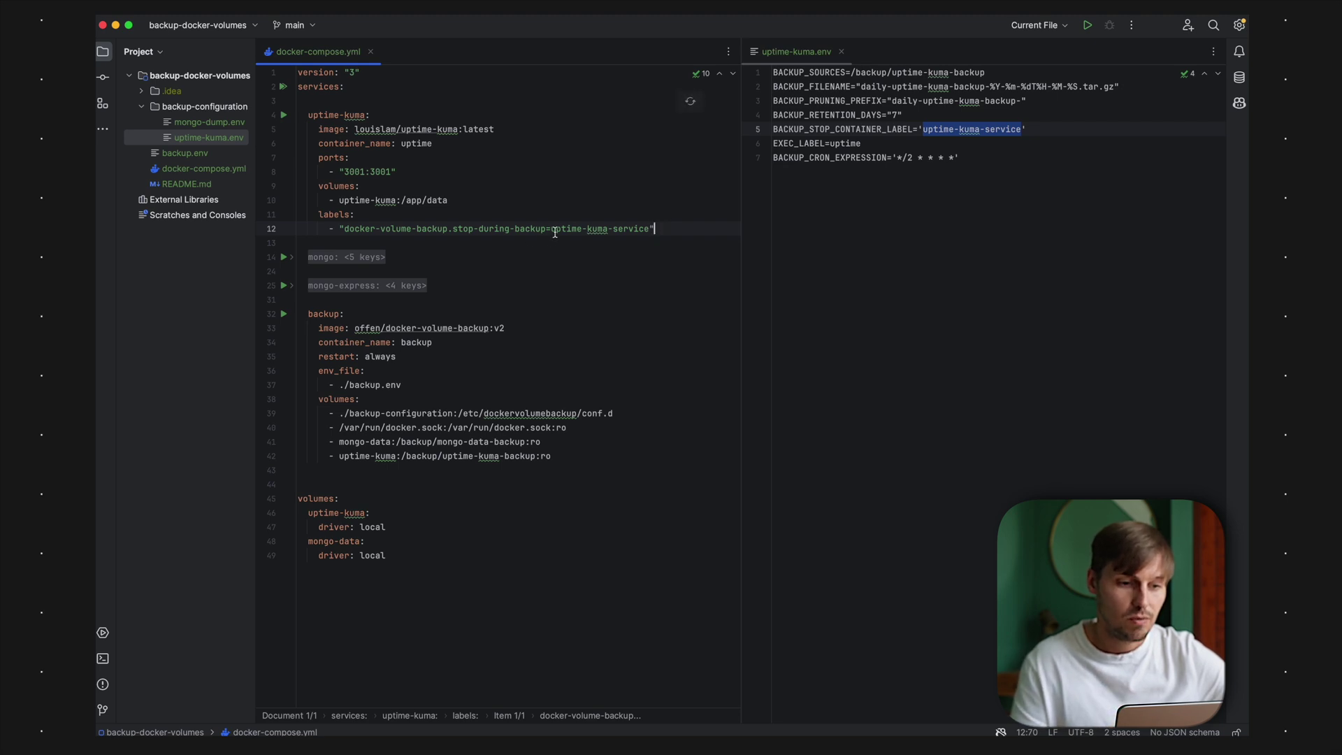
pyautogui.moveTo(551, 229)
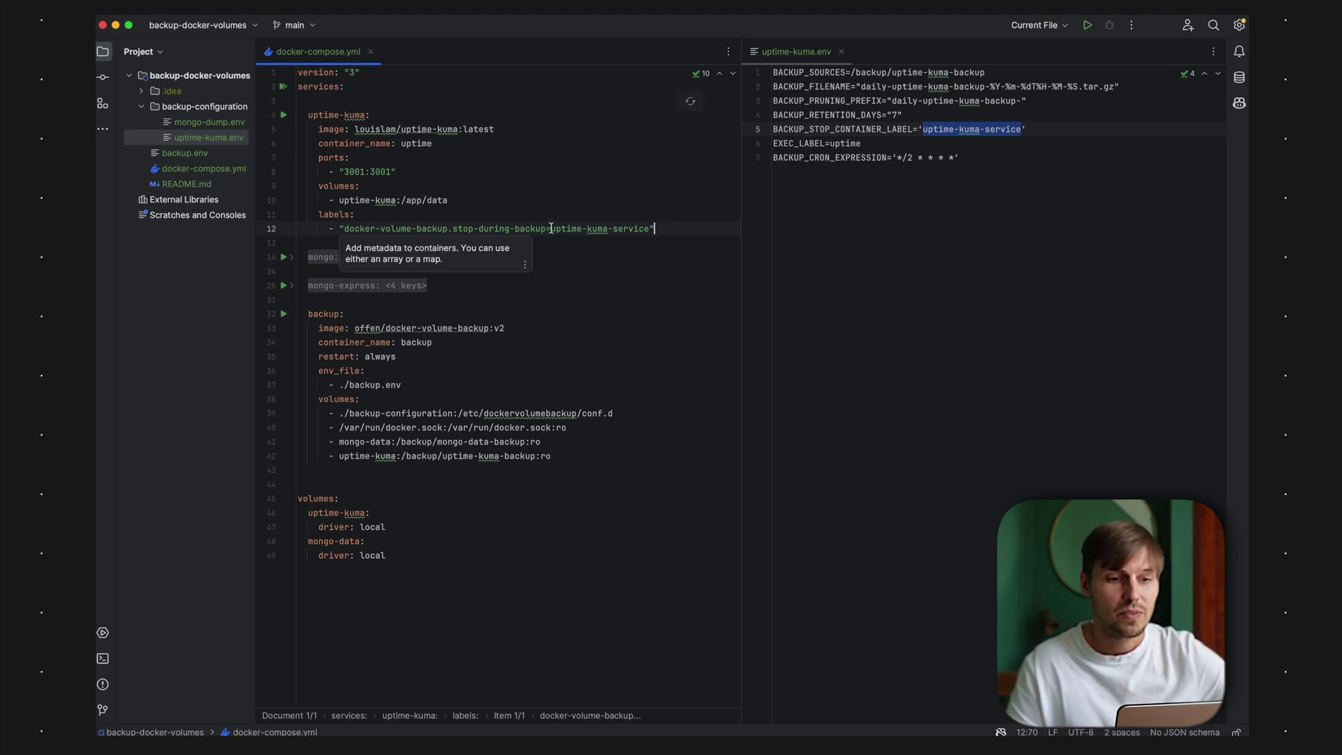
pyautogui.moveTo(271, 228); pyautogui.dragTo(268, 123)
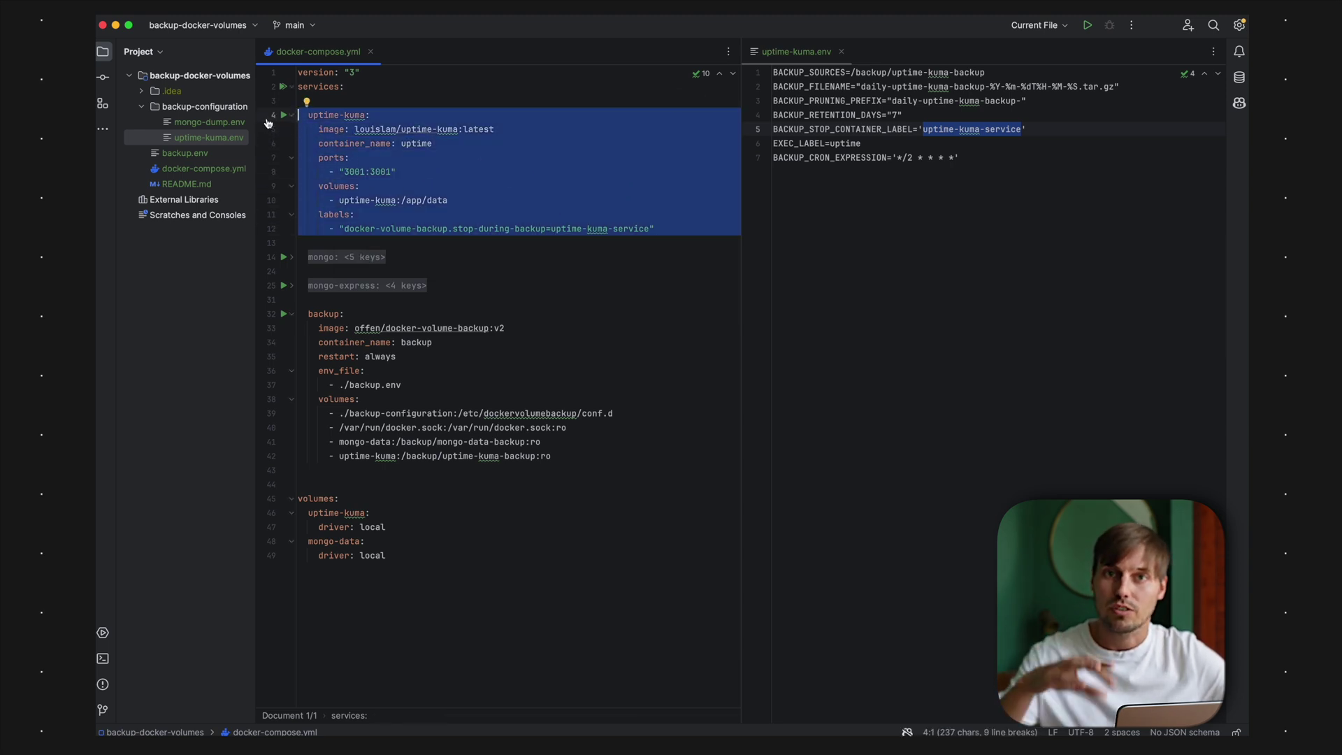
pyautogui.click(690, 231)
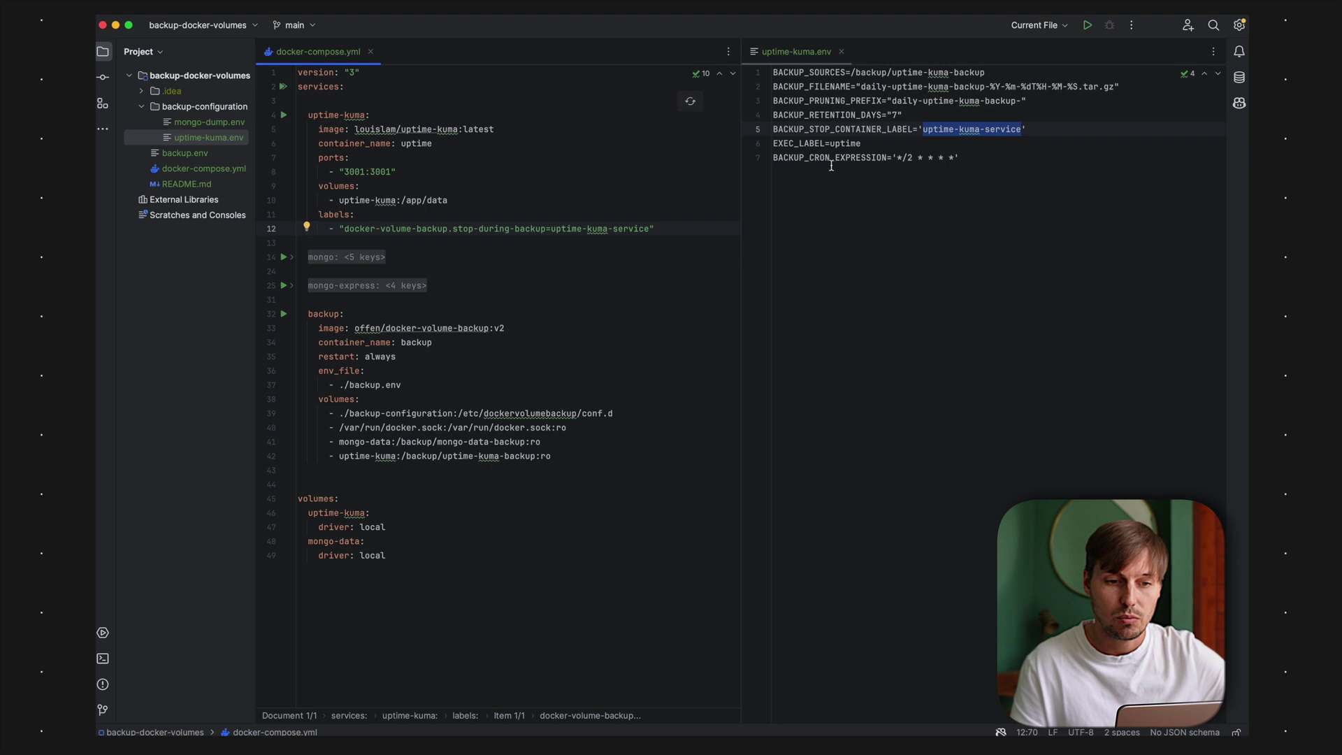
# - Check BACKUP_CRON_EXPRESSION, then close uptime-kuma.env and docker-compose.yml
pyautogui.doubleClick(865, 165)
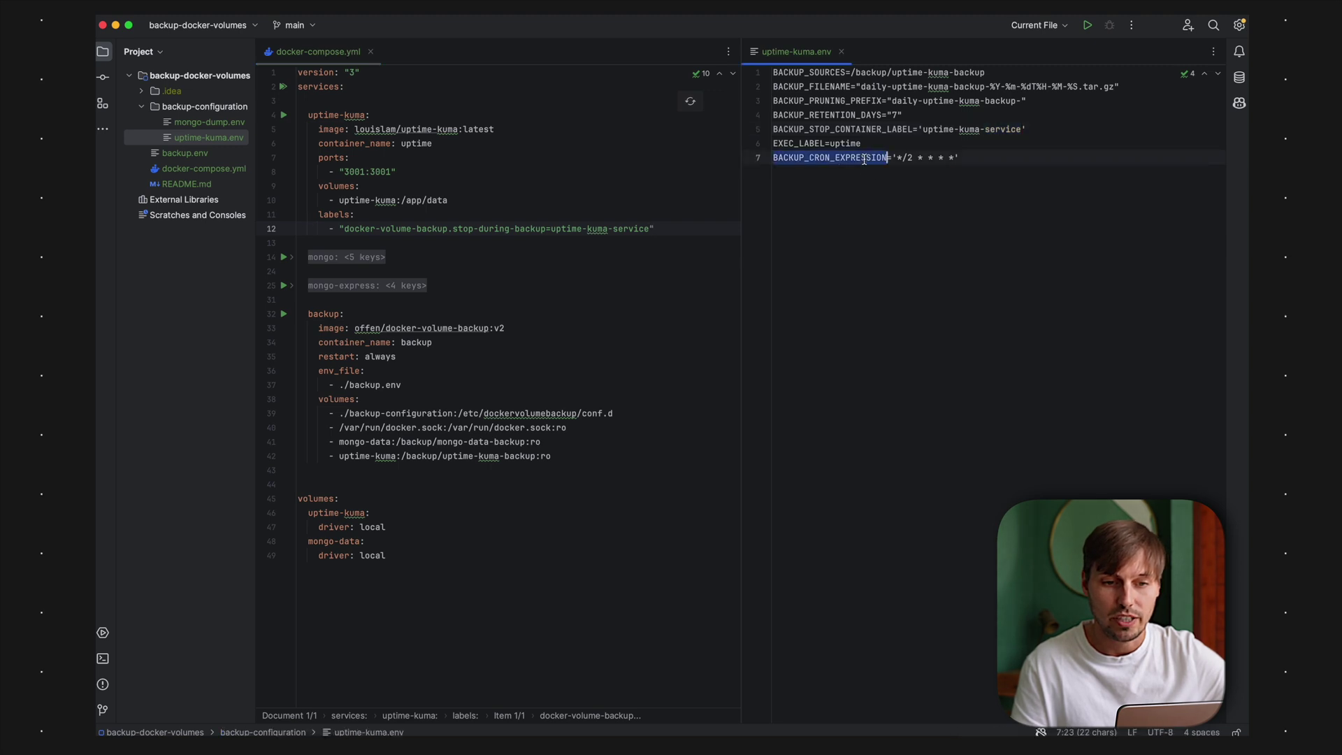
pyautogui.click(1022, 155)
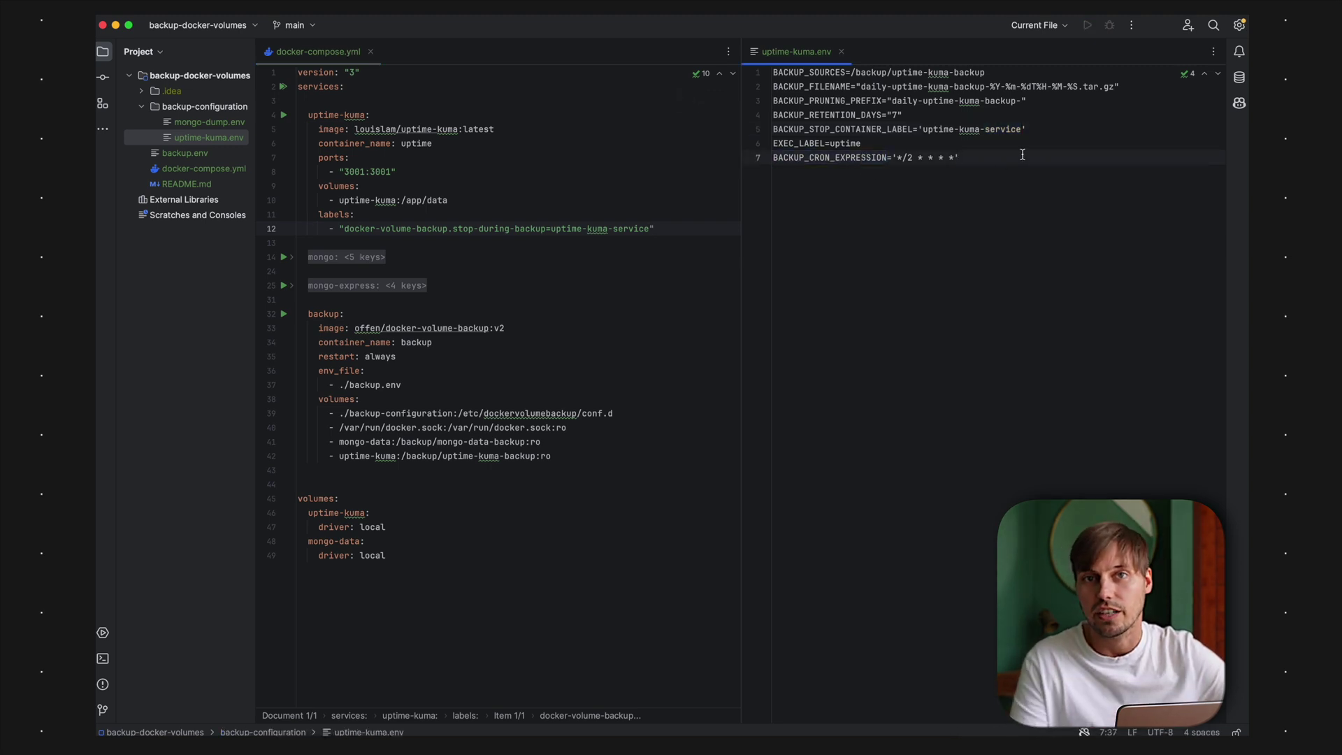
pyautogui.press('Left')
pyautogui.press('Left')
pyautogui.press('Left')
pyautogui.press('Left')
pyautogui.press('Left')
pyautogui.press('Left')
pyautogui.press('Left')
pyautogui.press('Left')
pyautogui.press('Left')
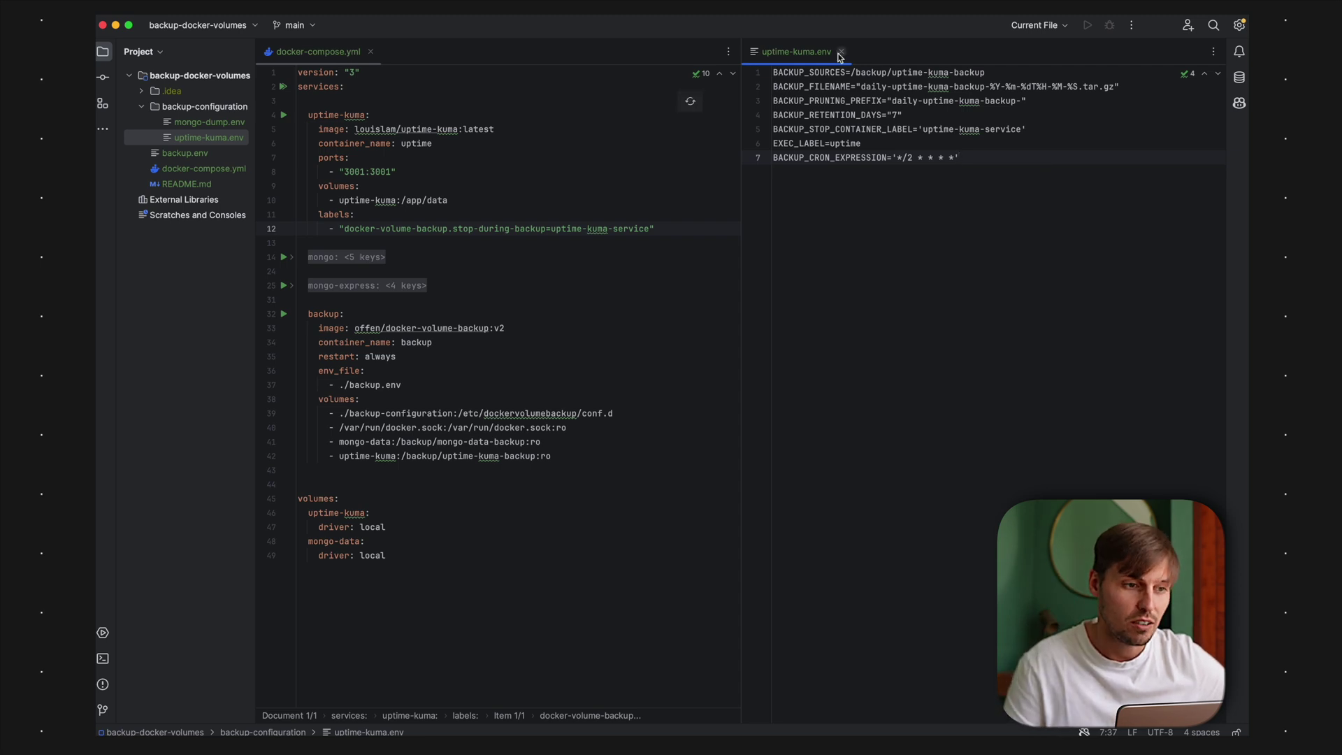
pyautogui.click(842, 52)
pyautogui.click(371, 51)
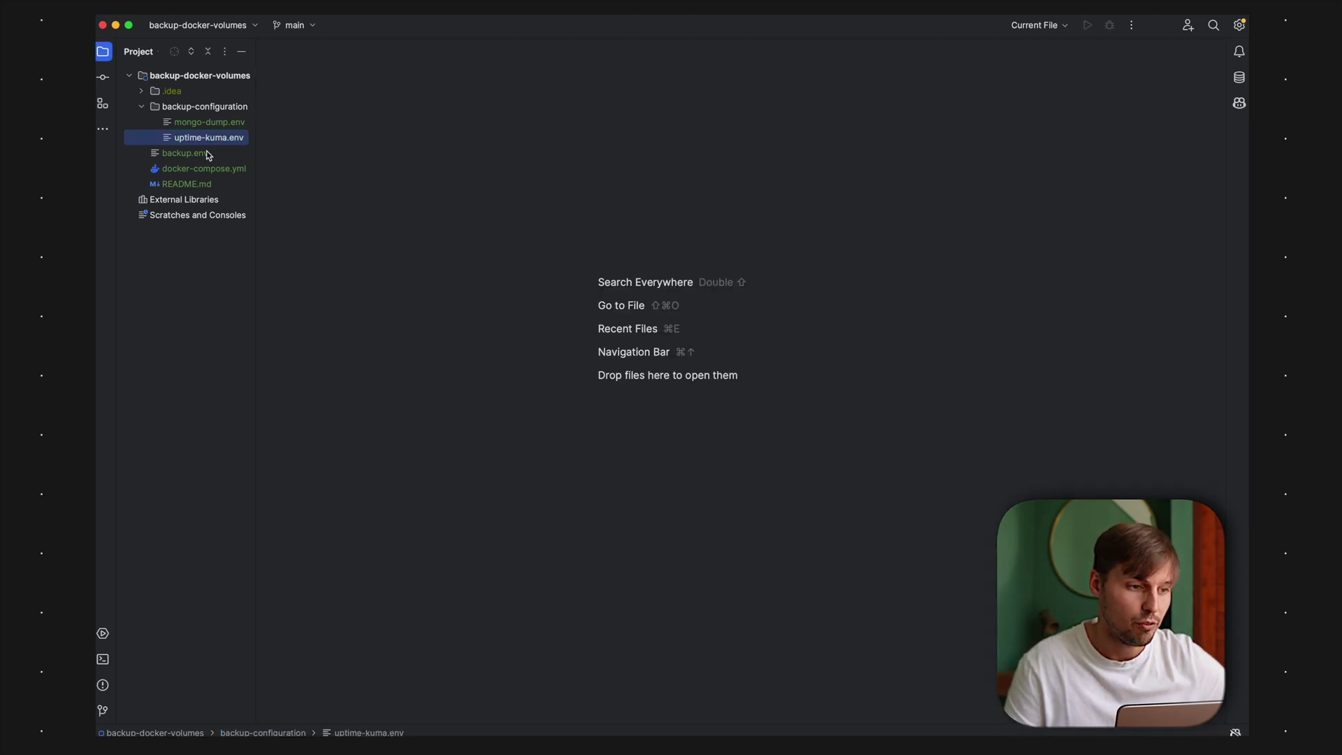
# - Open backup.env and review the WebDAV URL, Docker-Volume-Backup/ folder, username and password lines
pyautogui.doubleClick(184, 153)
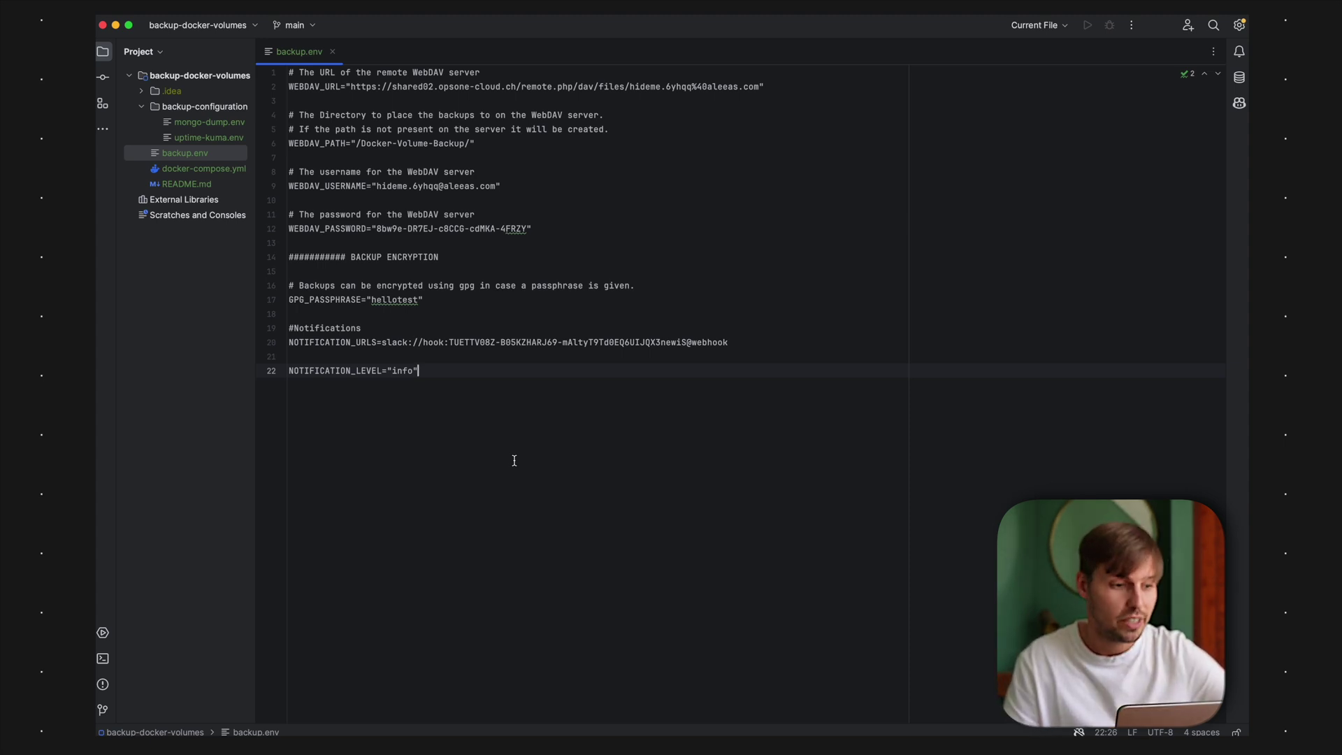
pyautogui.click(551, 73)
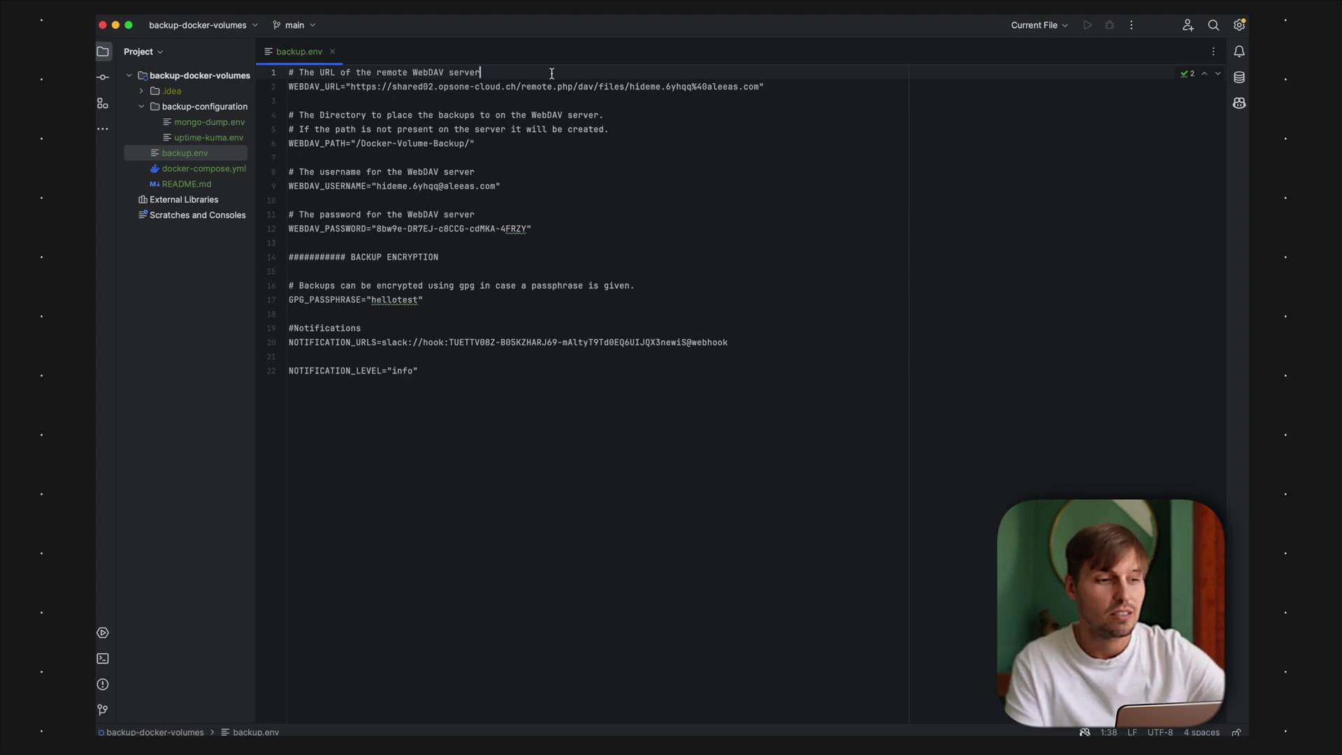
pyautogui.click(823, 87)
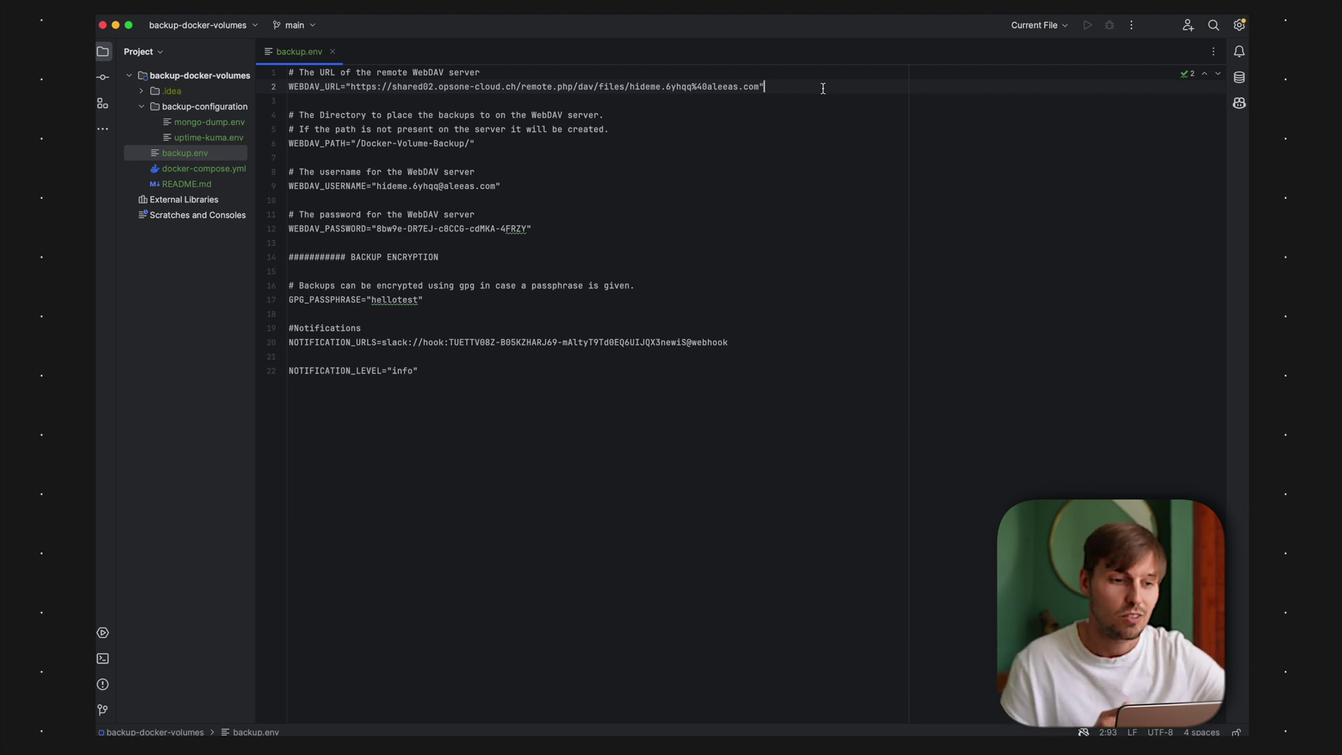
pyautogui.click(476, 99)
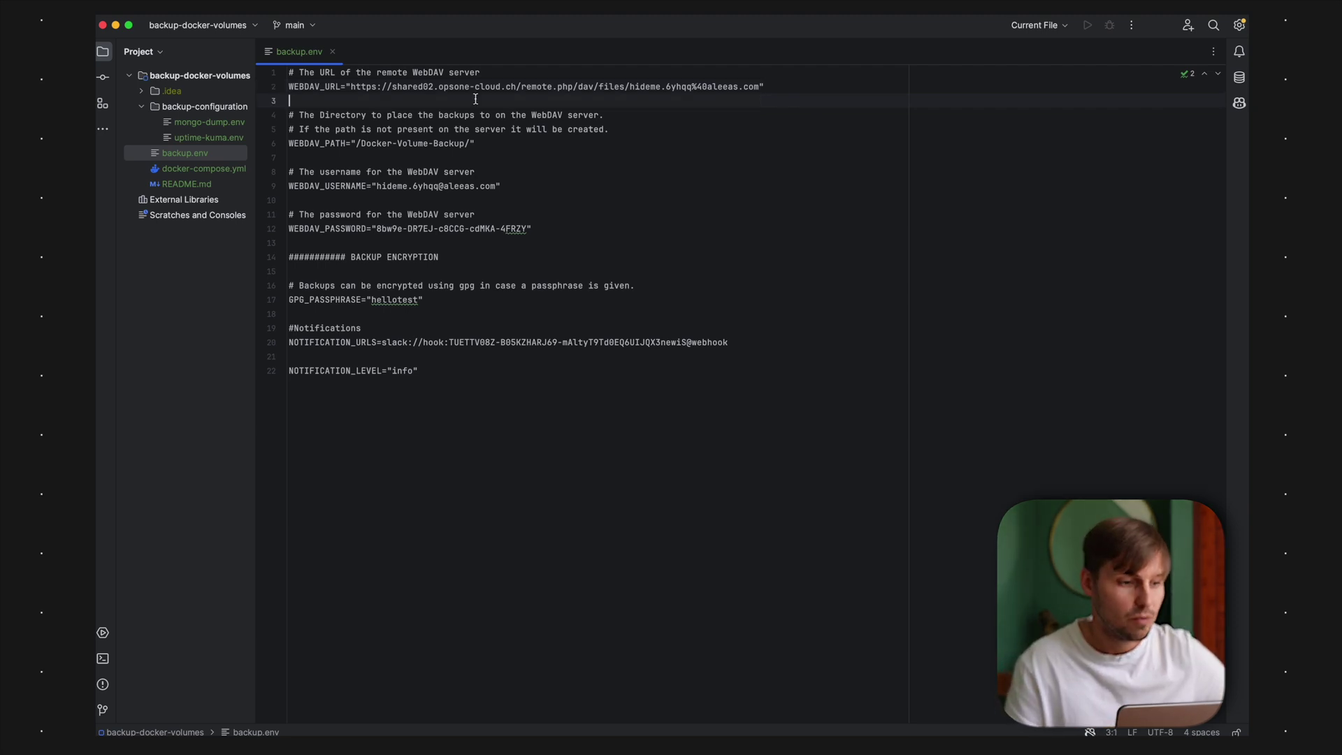
pyautogui.moveTo(361, 143); pyautogui.dragTo(470, 144)
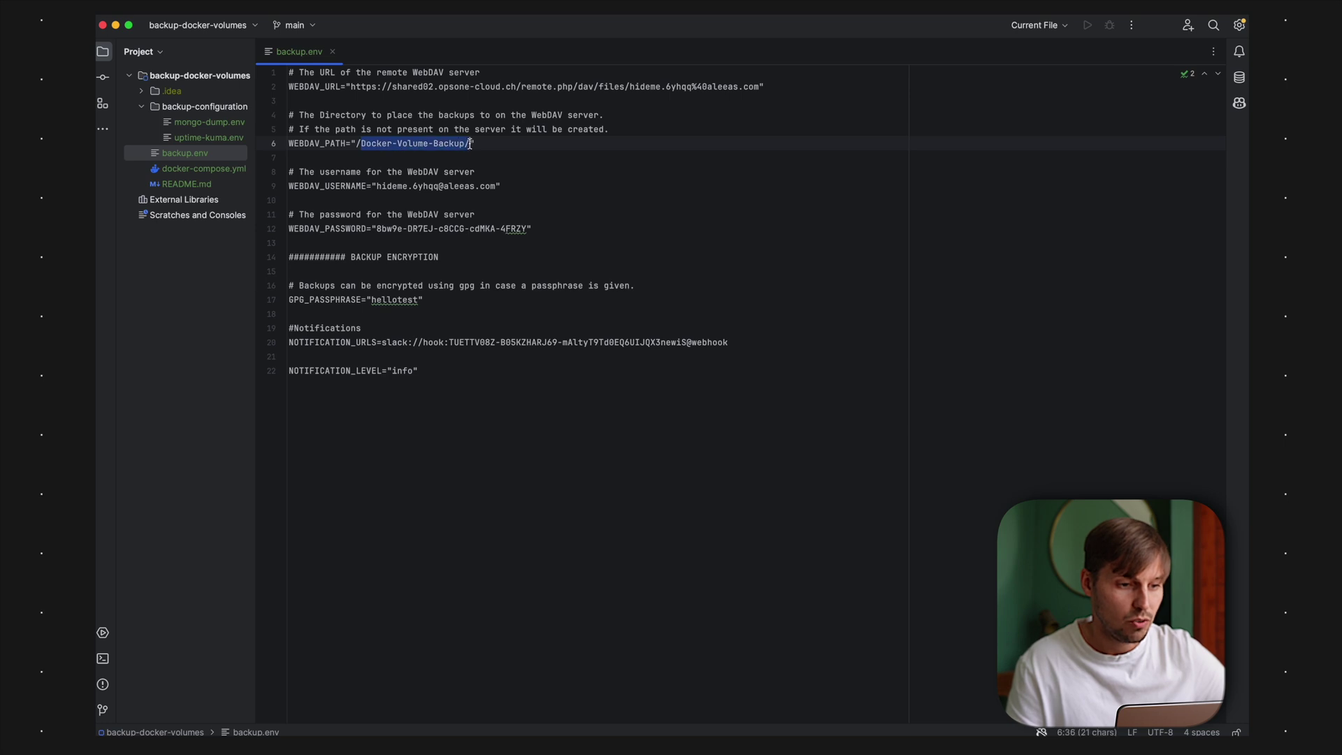
pyautogui.click(483, 143)
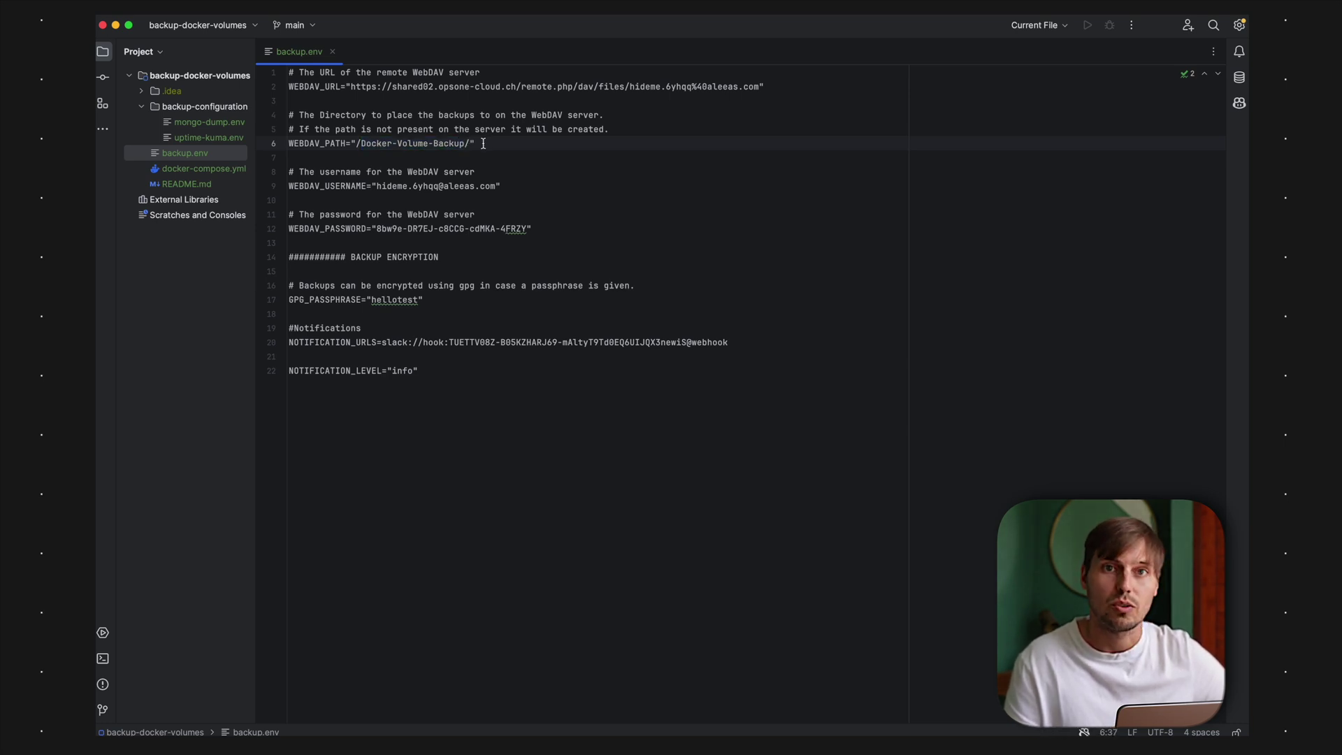
pyautogui.click(538, 184)
pyautogui.click(559, 227)
# - Delete the GPG encryption comment and passphrase lines, then restore them with undo
pyautogui.click(574, 306)
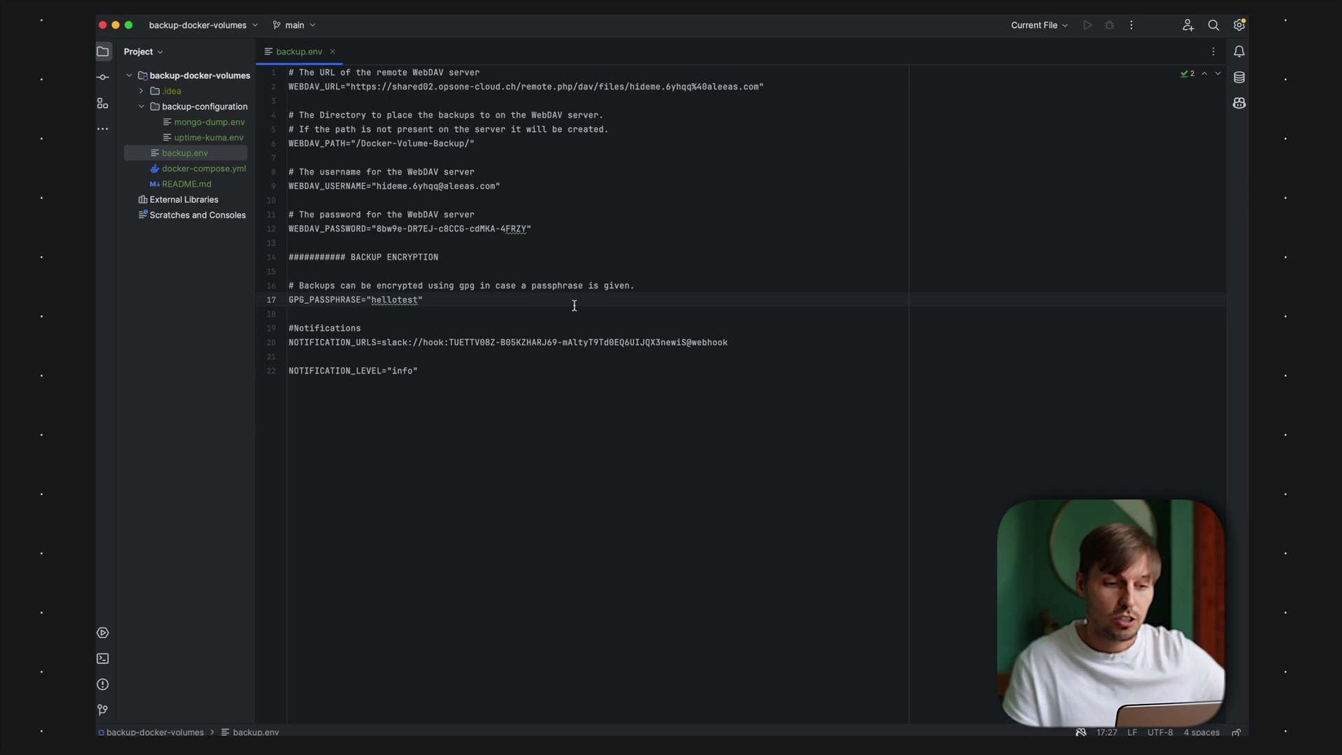
pyautogui.moveTo(575, 305); pyautogui.dragTo(574, 275)
pyautogui.press('BackSpace')
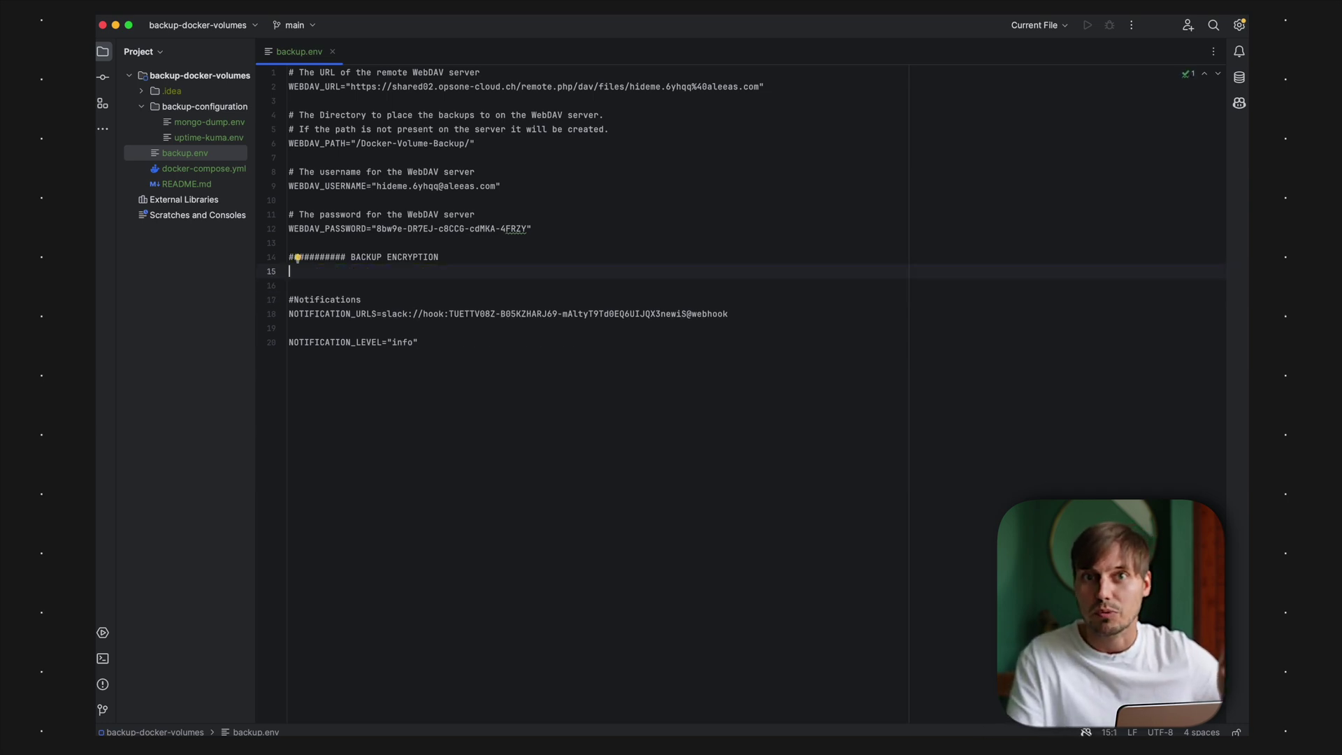
pyautogui.press('super+z')
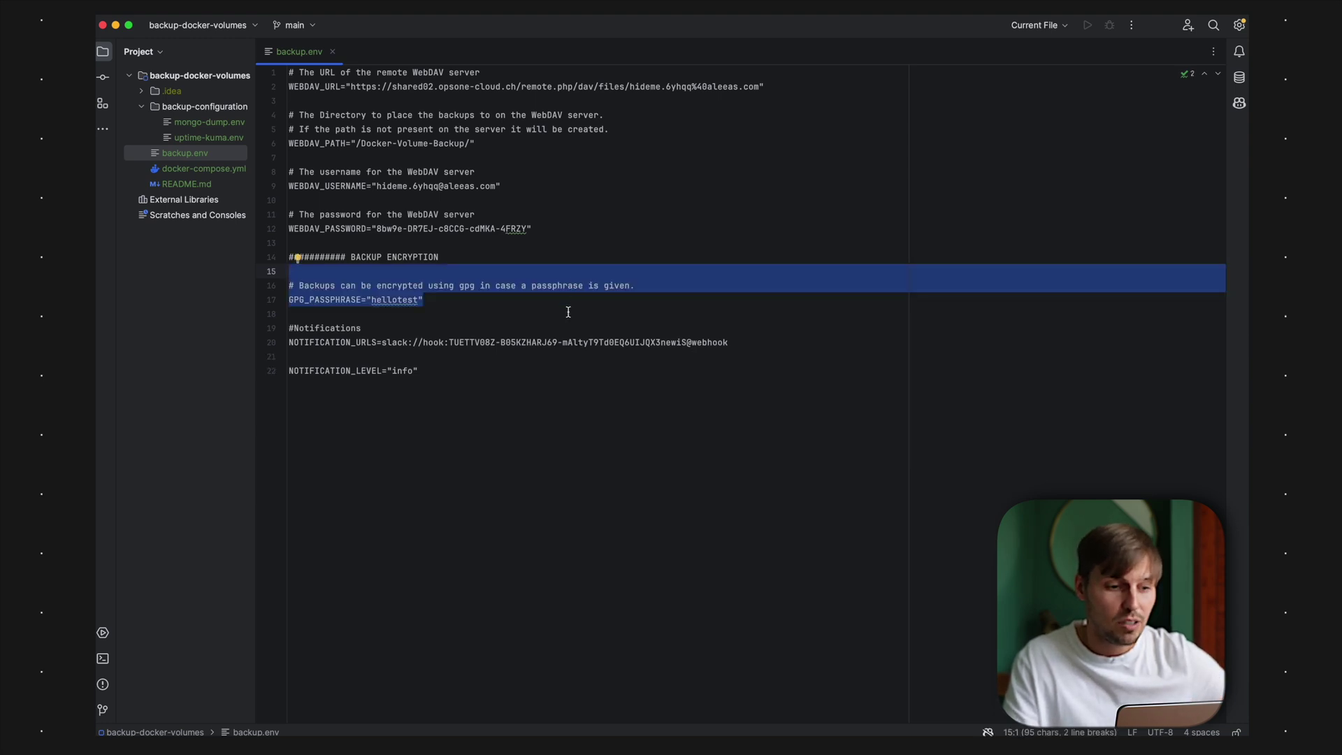
pyautogui.click(590, 285)
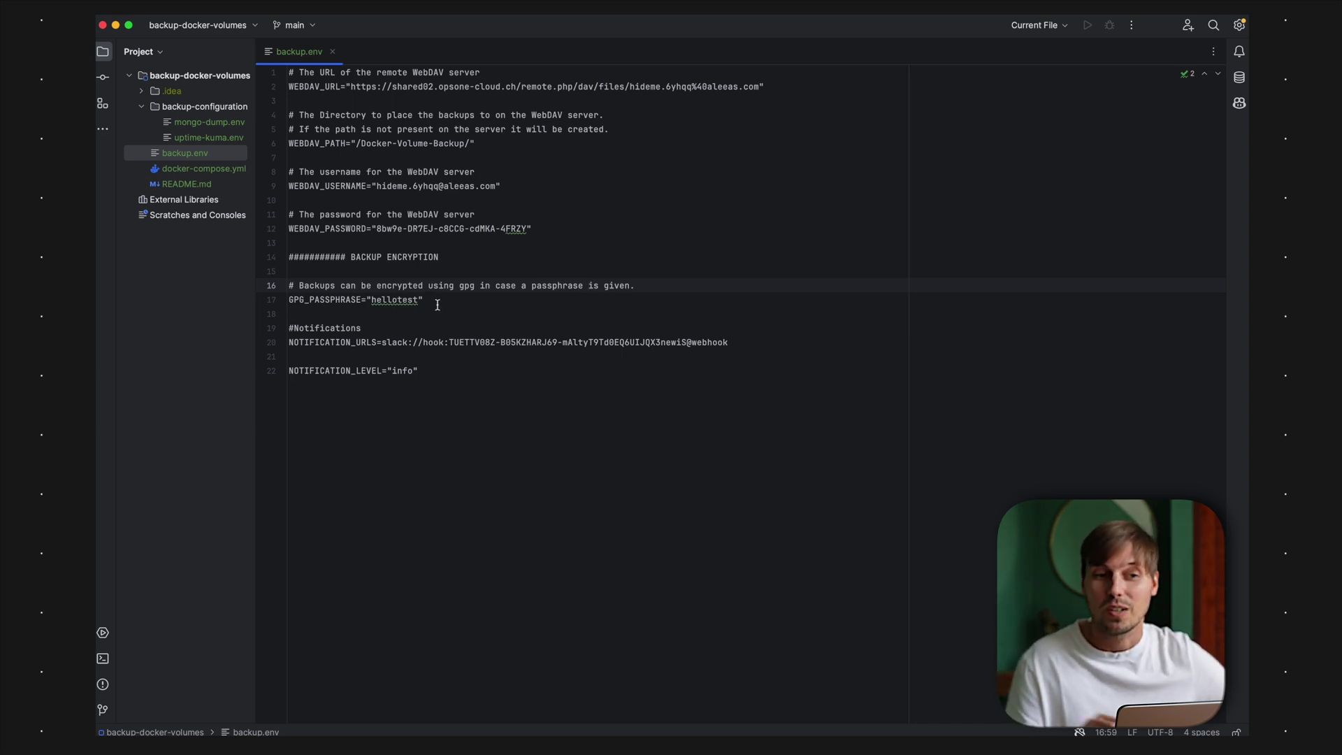
pyautogui.click(438, 305)
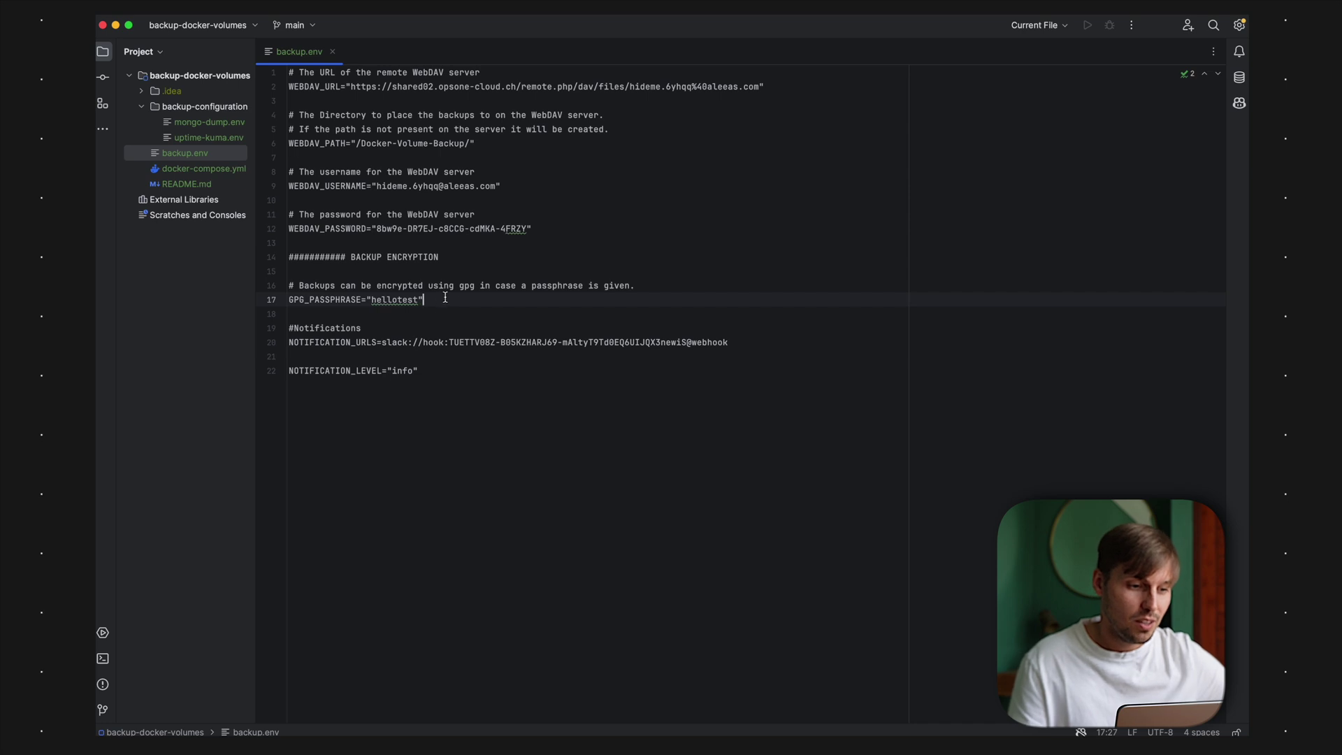
pyautogui.moveTo(455, 297); pyautogui.dragTo(289, 257)
pyautogui.click(476, 283)
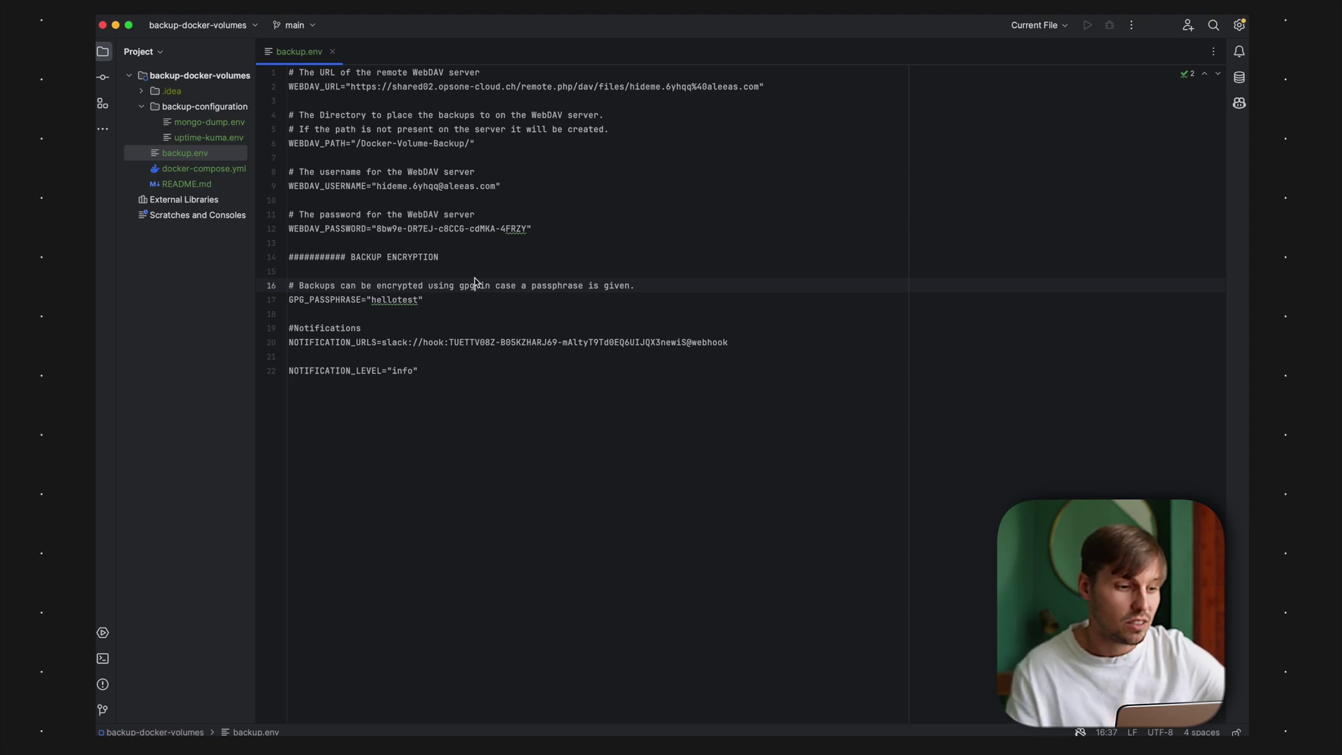
# - Cut the GPG_PASSPHRASE line from backup.env and paste it into mongo-dump.env
pyautogui.tripleClick(341, 302)
pyautogui.hotkey('ctrl', 'c')
pyautogui.press('BackSpace')
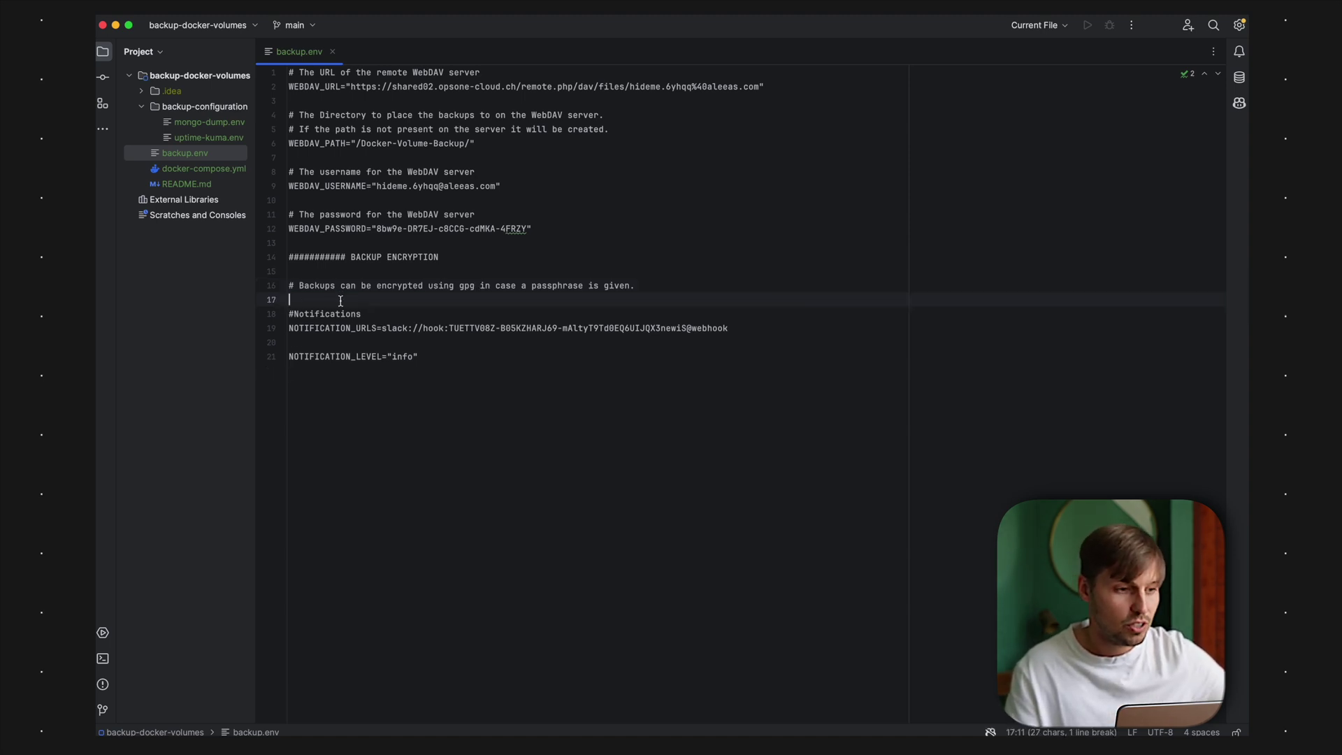
pyautogui.click(200, 127)
pyautogui.click(200, 127)
pyautogui.click(446, 236)
pyautogui.hotkey('ctrl', 'v')
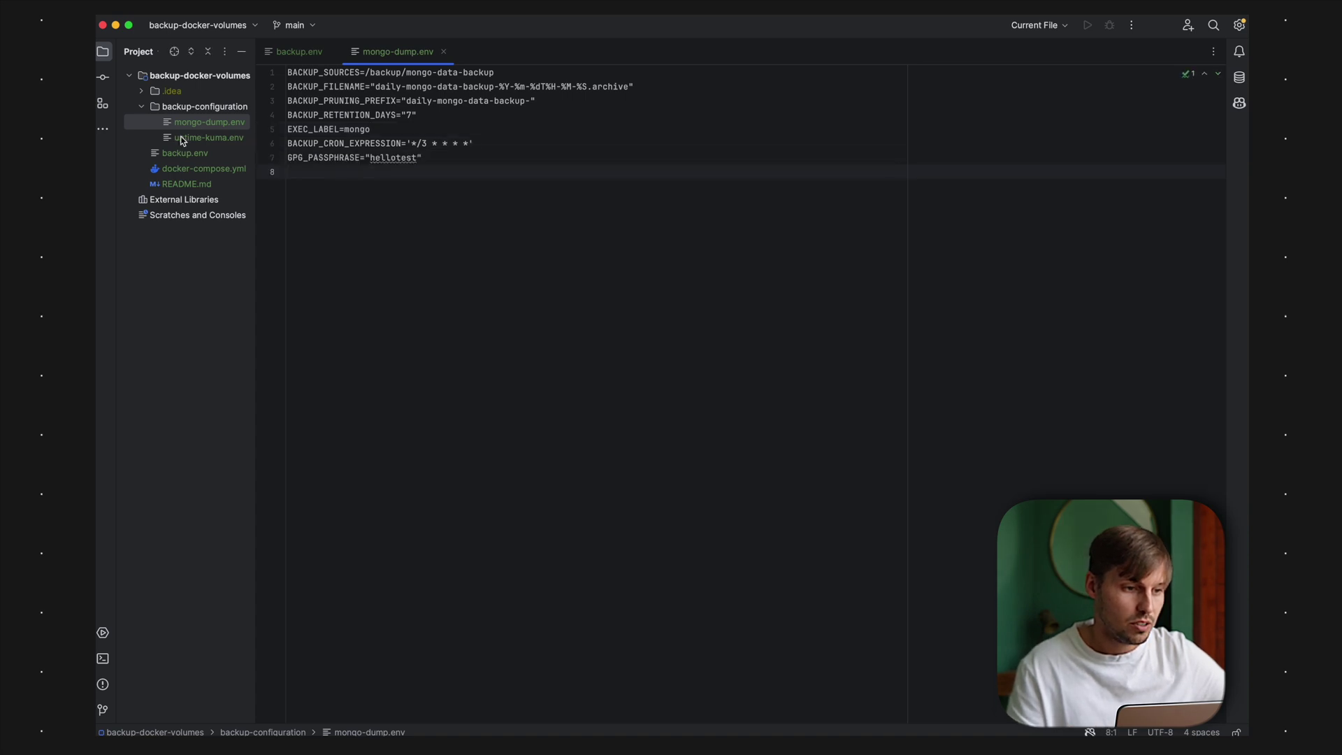
# - Open uptime-kuma.env in a right split and paste the passphrase line, appending '2'
pyautogui.rightClick(181, 138)
pyautogui.click(361, 421)
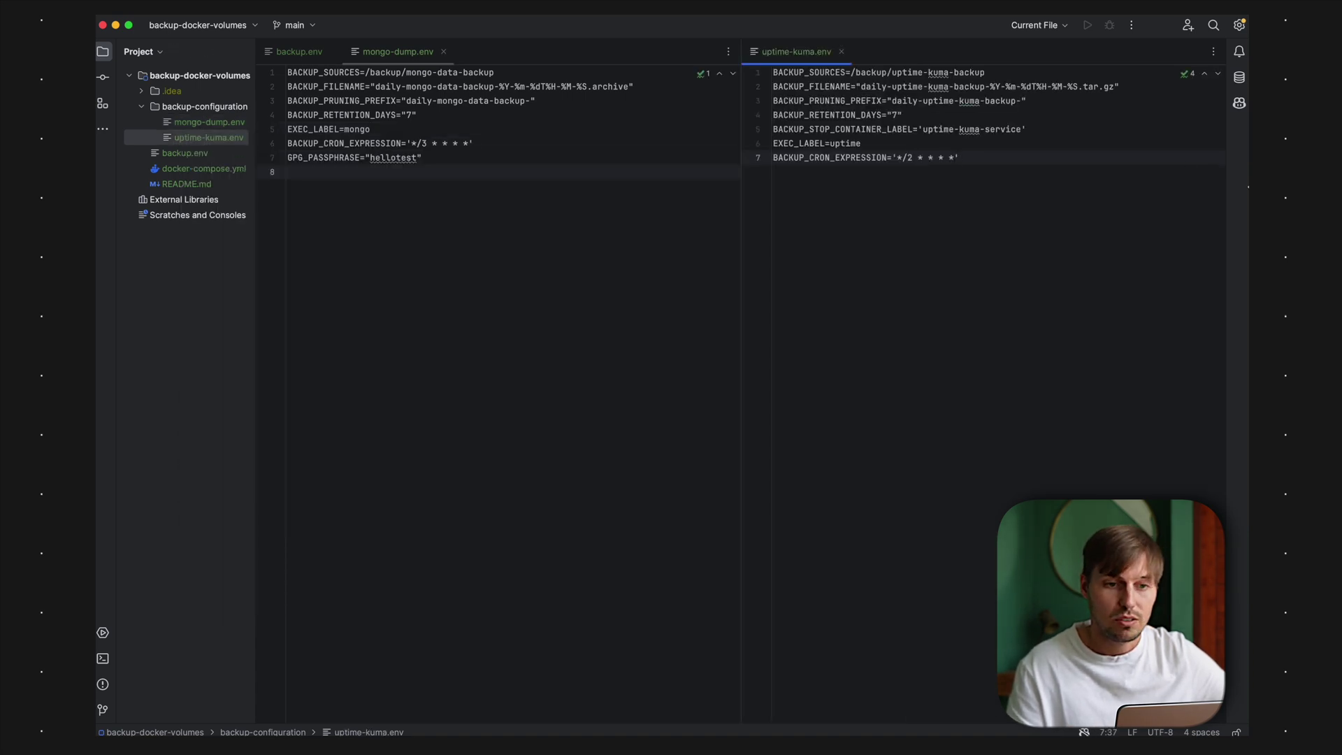
pyautogui.hotkey('ctrl', 'v')
pyautogui.press('Left')
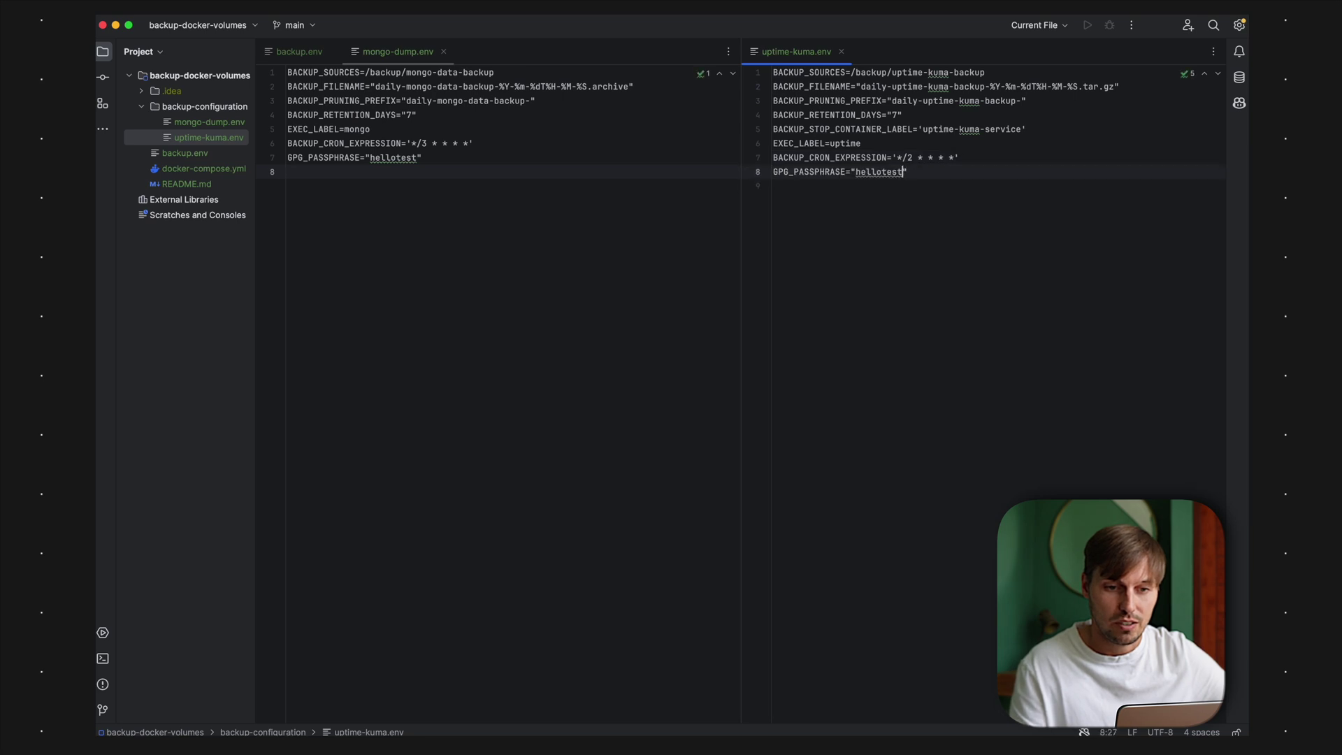
pyautogui.write('2')
pyautogui.click(1002, 227)
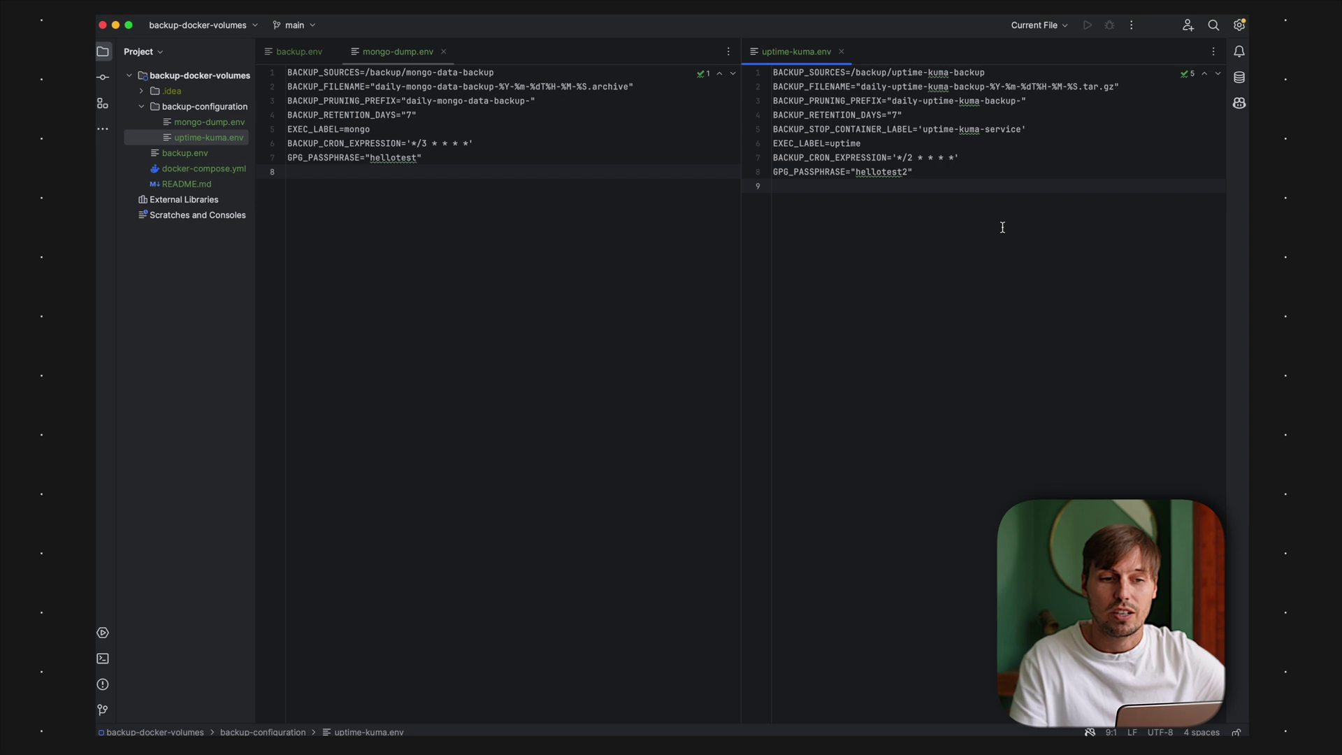
# - Delete the passphrase lines from both uptime-kuma.env and mongo-dump.env
pyautogui.hotkey('shift', 'Up')
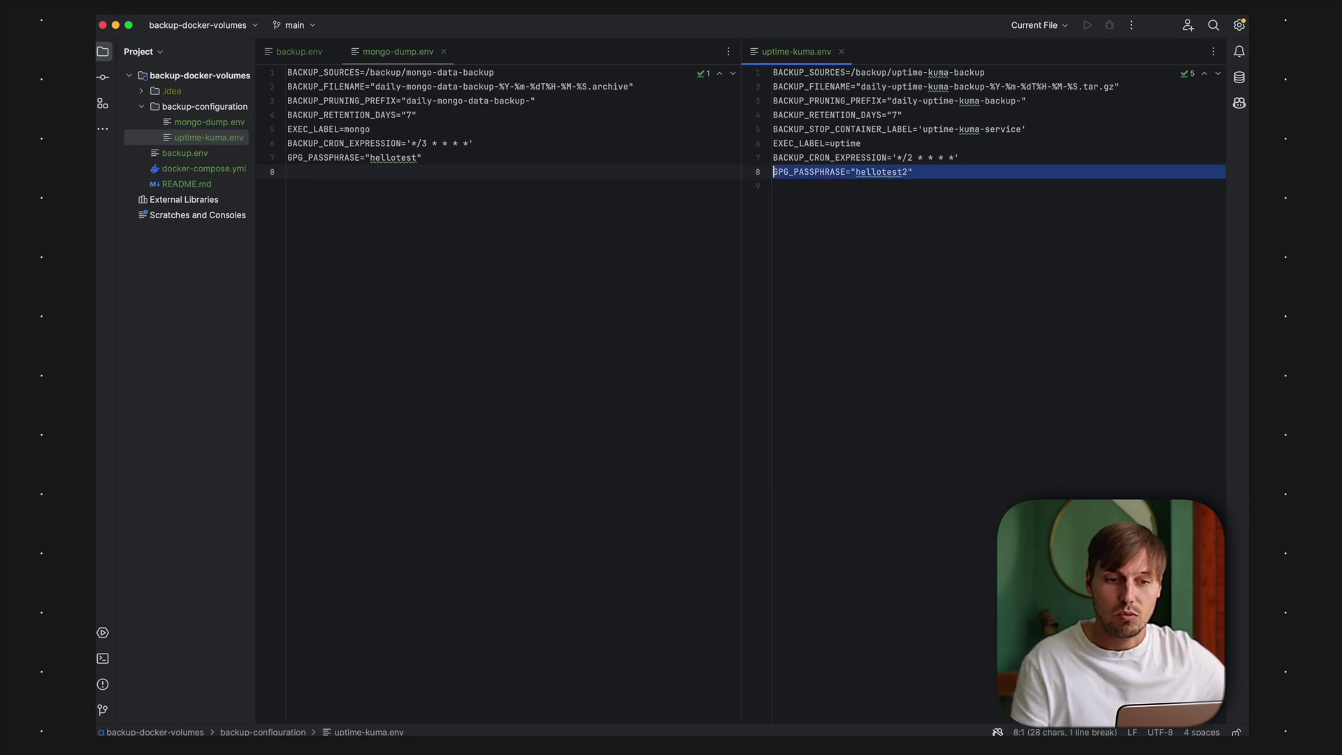
pyautogui.press('BackSpace')
pyautogui.tripleClick(386, 157)
pyautogui.press('BackSpace')
pyautogui.press('BackSpace')
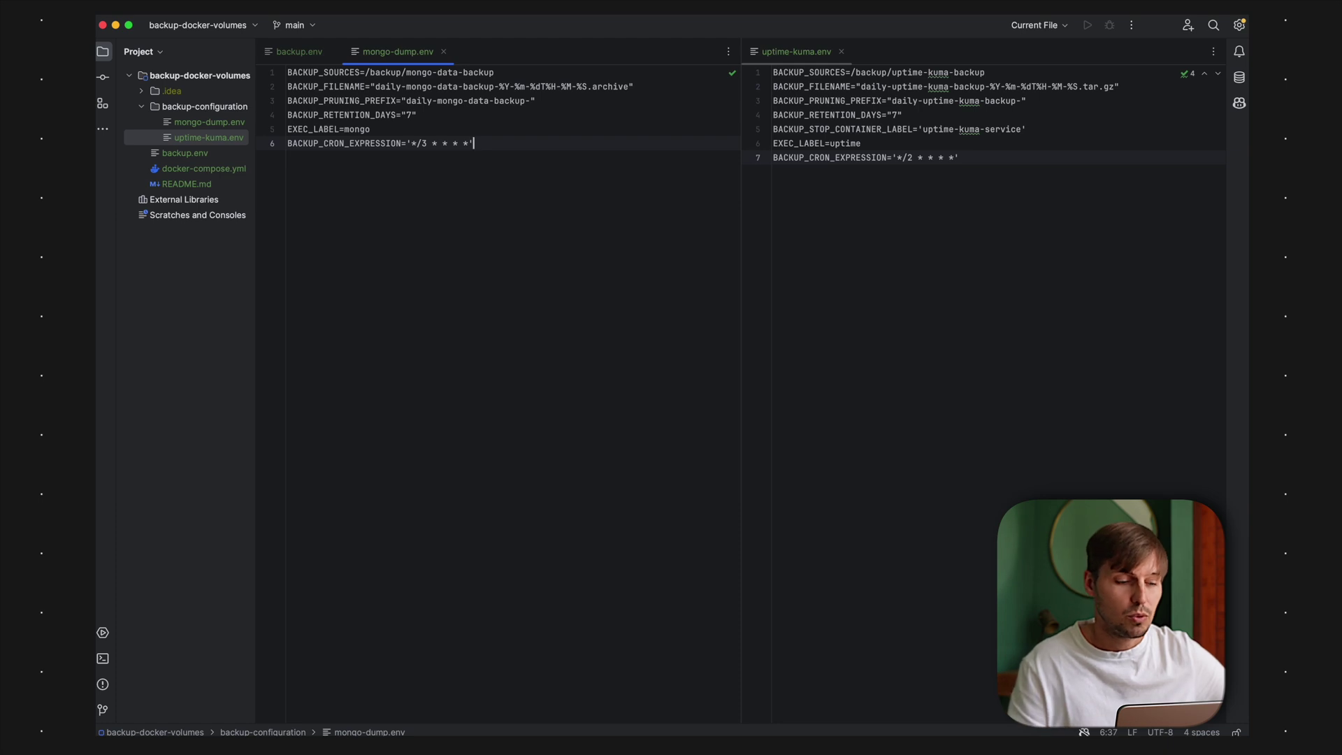
pyautogui.doubleClick(184, 152)
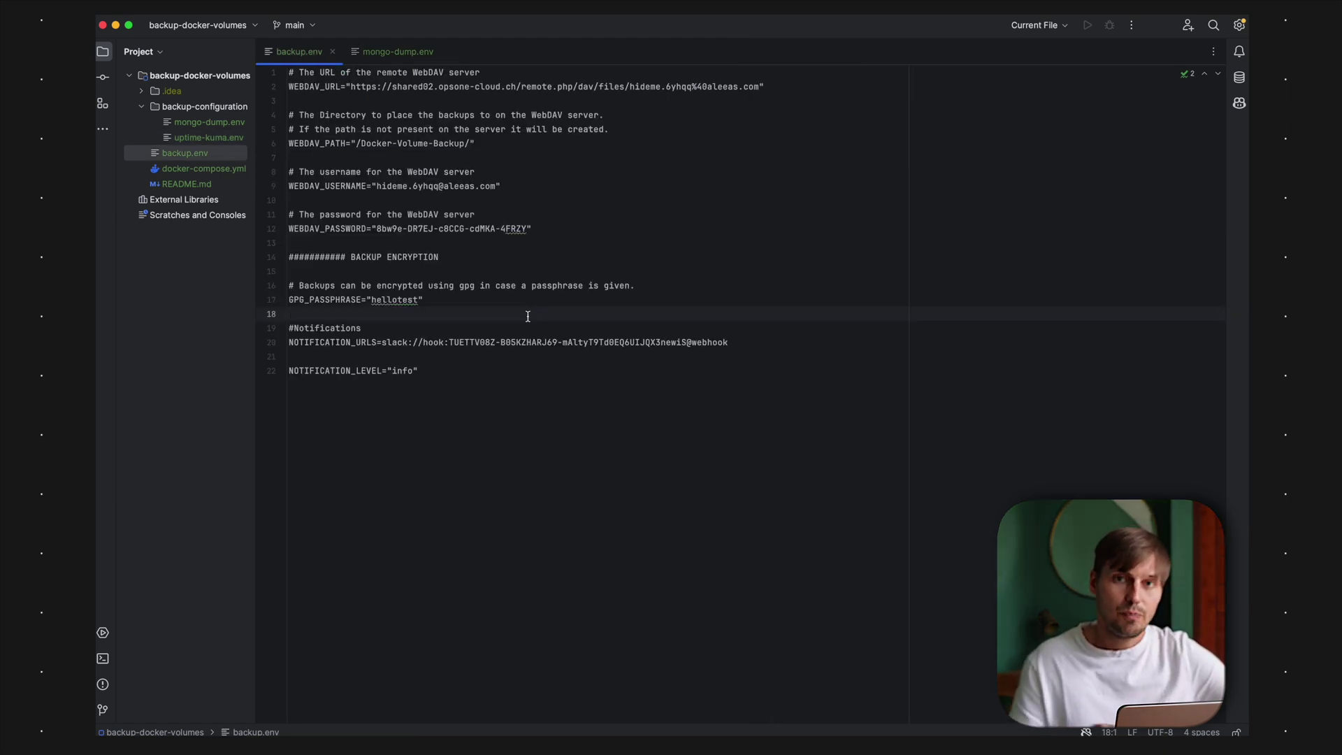
# - Inspect the Slack NOTIFICATION_URLS line and the NOTIFICATION_LEVEL setting in backup.env
pyautogui.click(766, 347)
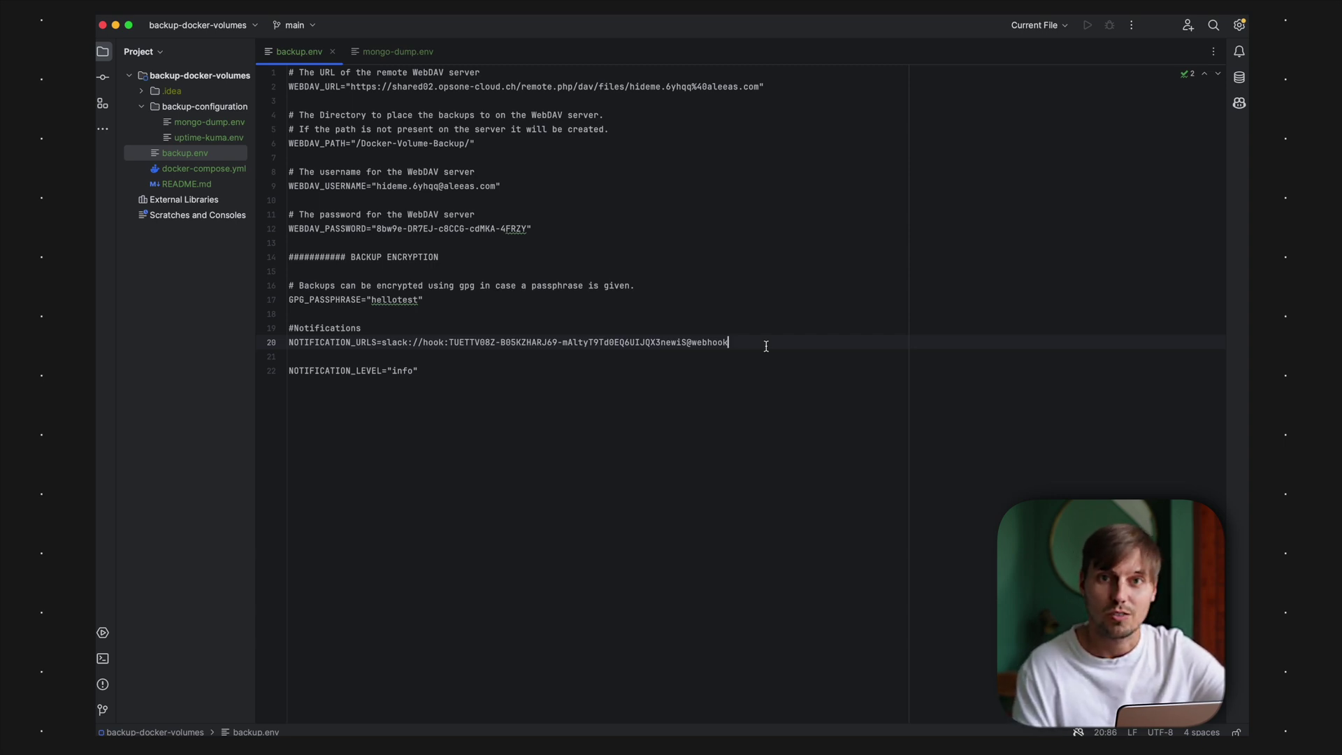
pyautogui.click(506, 375)
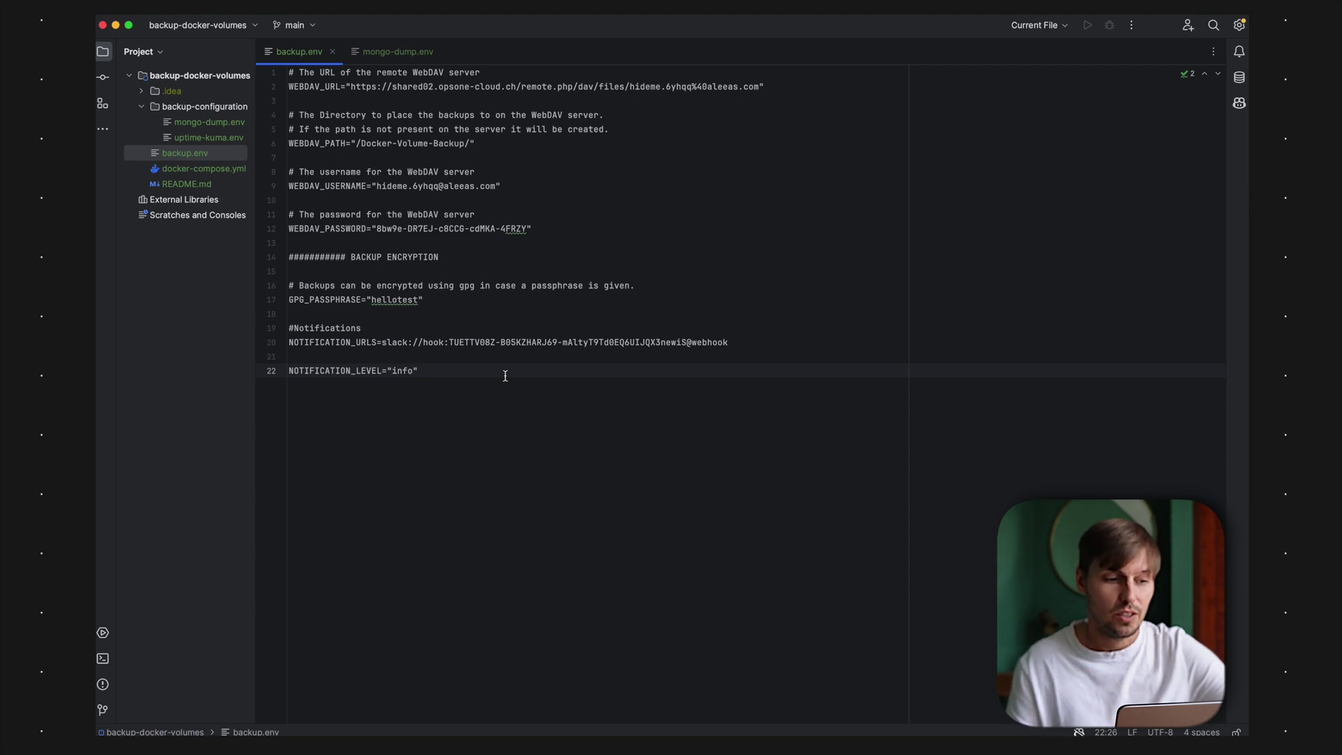
pyautogui.tripleClick(374, 342)
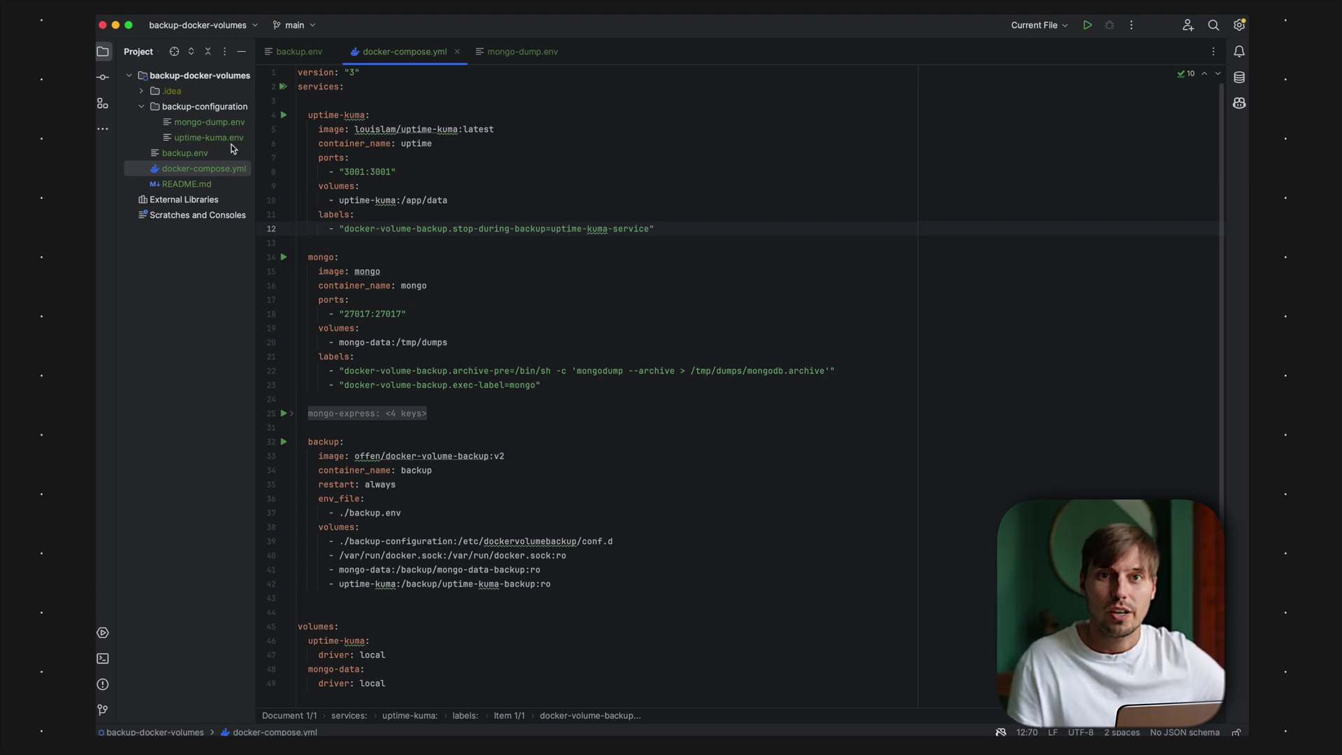
# - Confirm Nextcloud's Docker-Volume-Backup folder is empty, then launch the docker-compose services
pyautogui.press('super+t')
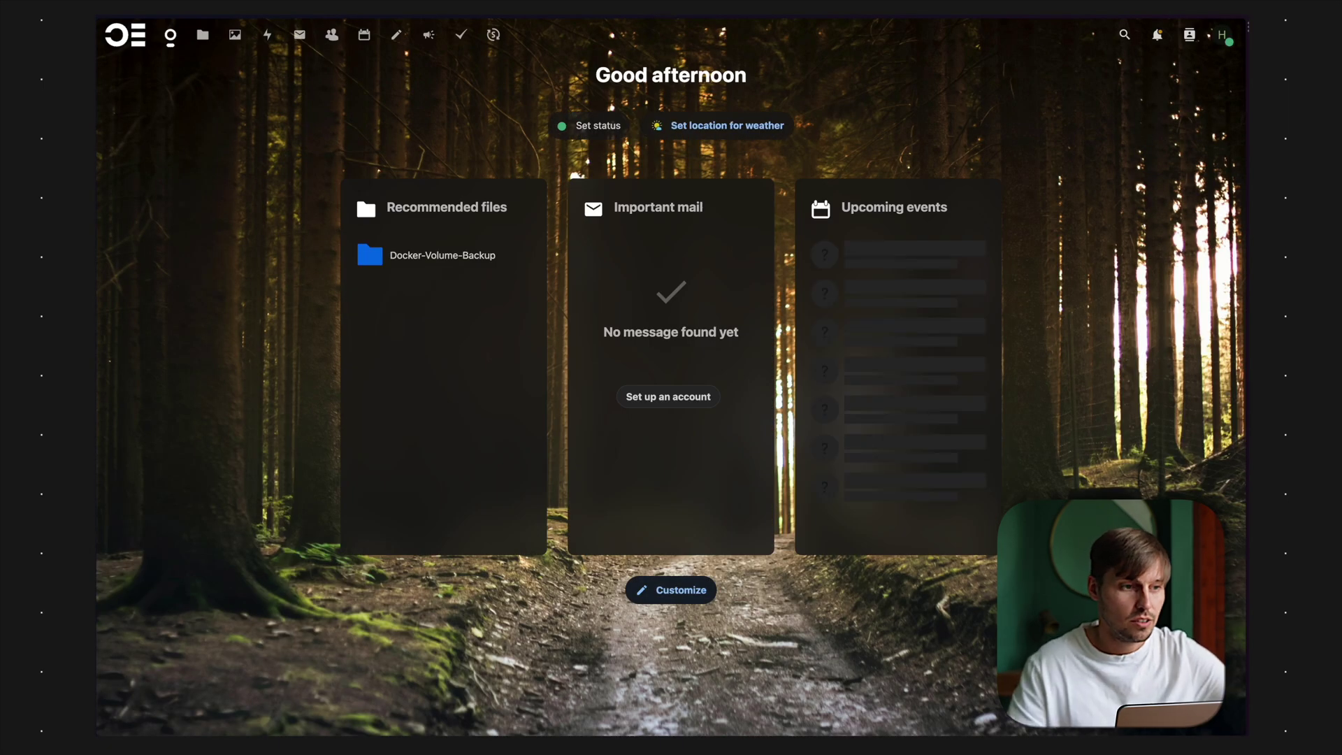
pyautogui.click(195, 31)
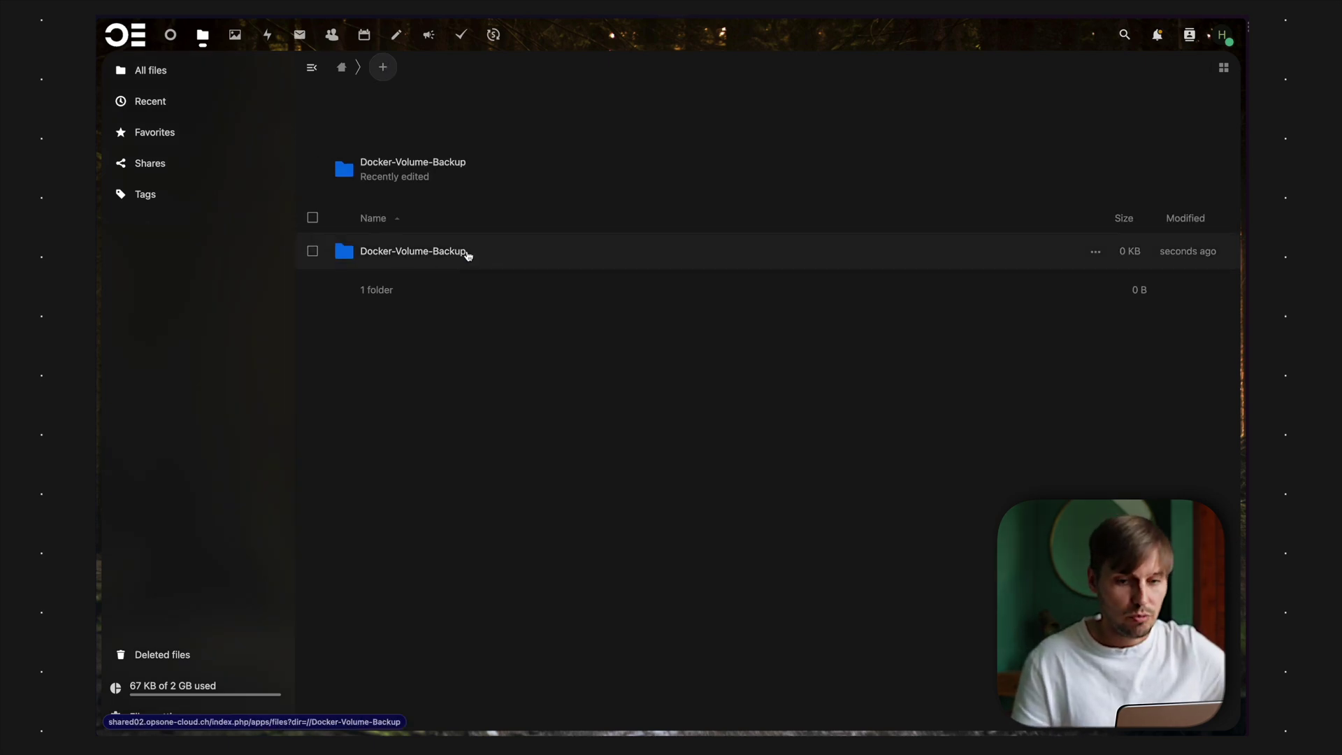
pyautogui.click(467, 256)
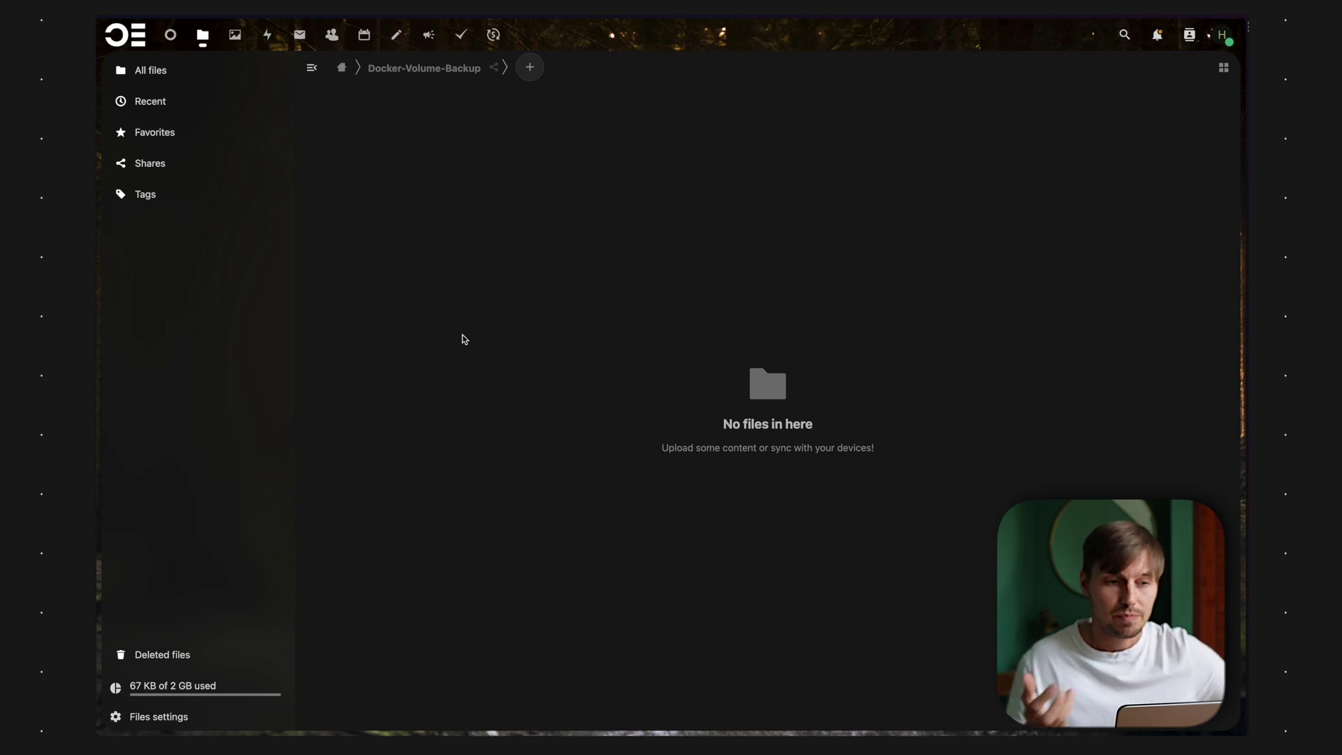
pyautogui.hotkey('alt', 'Tab')
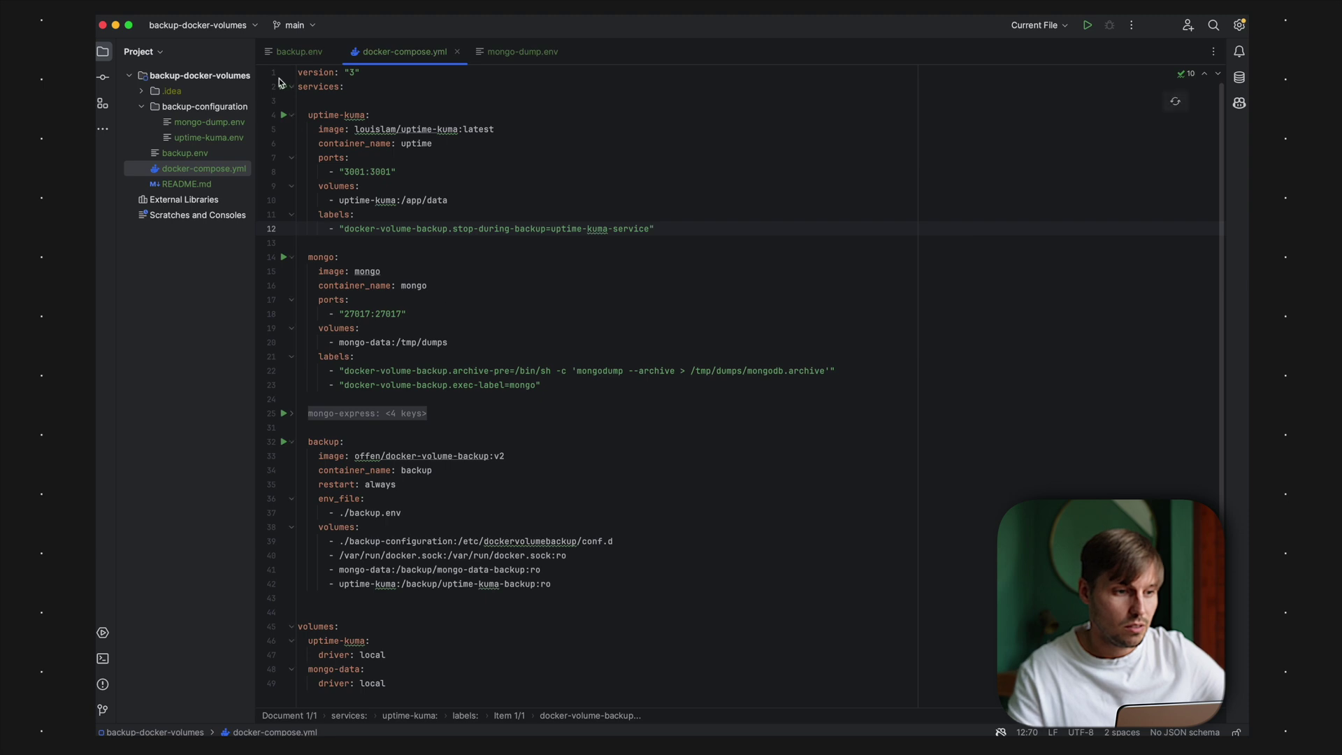
pyautogui.click(284, 87)
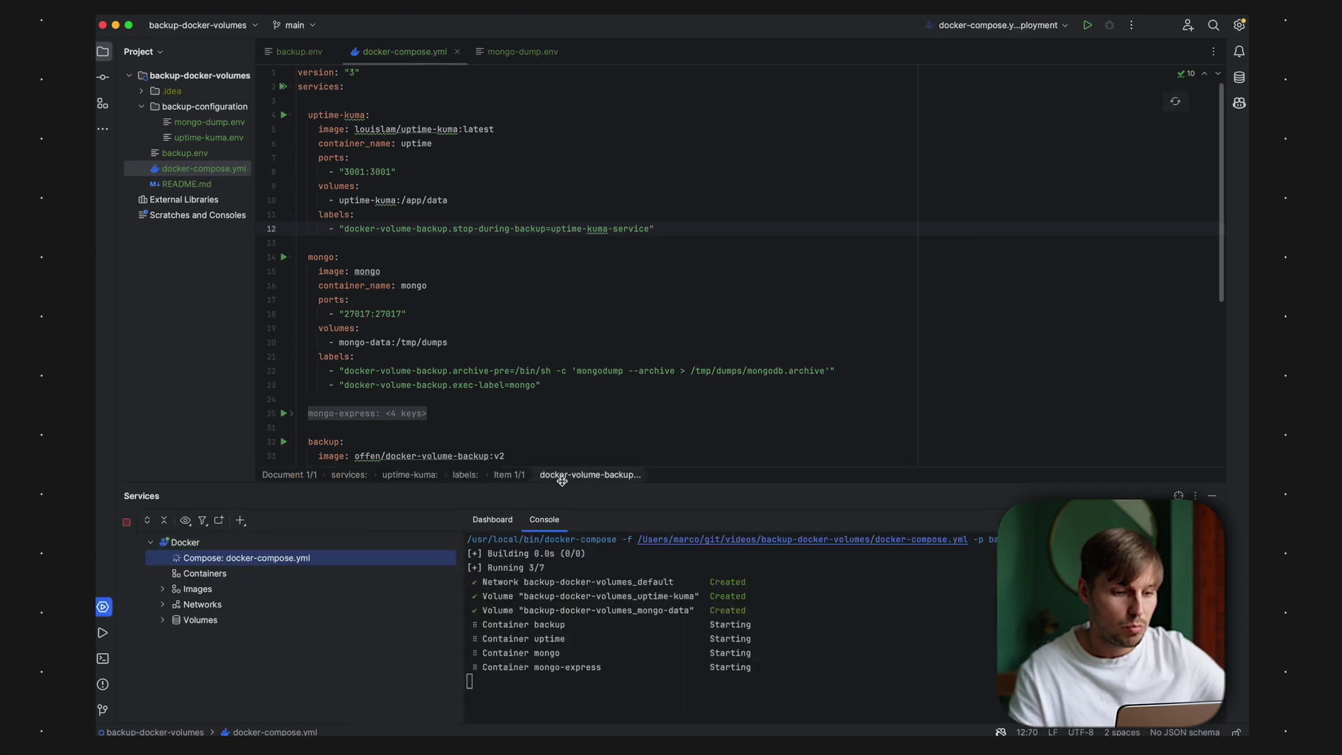
# - Enlarge the Services window and expand the backup, mongo, mongo-express and uptime-kuma containers
pyautogui.moveTo(568, 483); pyautogui.dragTo(576, 288)
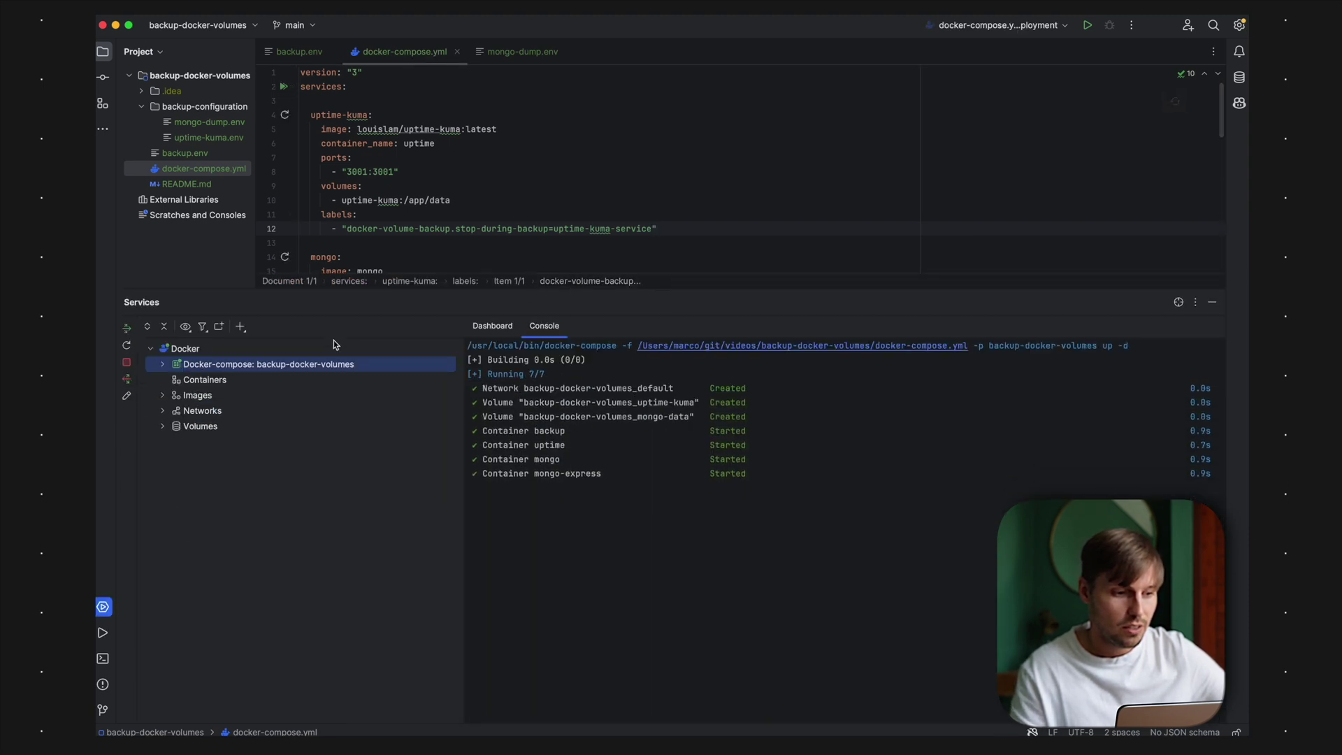
pyautogui.click(163, 365)
pyautogui.click(244, 393)
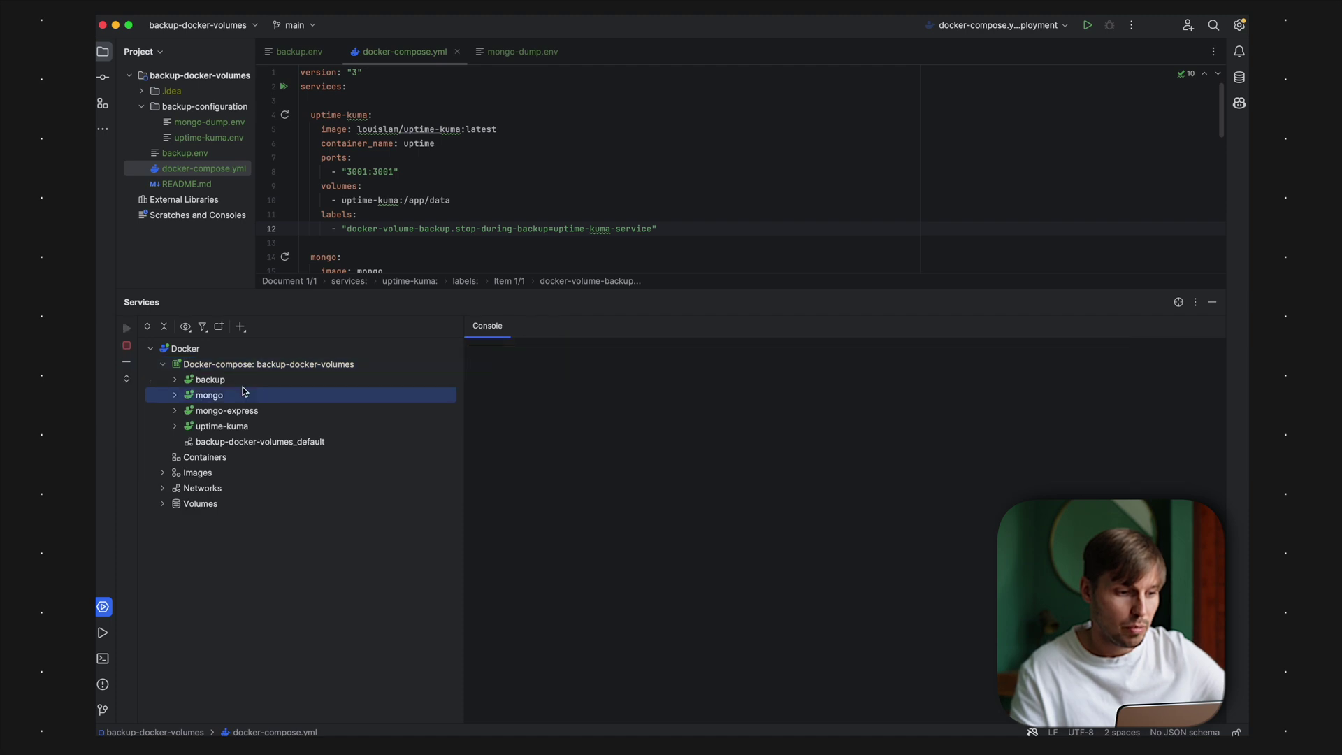
pyautogui.press('Up')
pyautogui.press('Down')
pyautogui.press('Down')
pyautogui.press('Down')
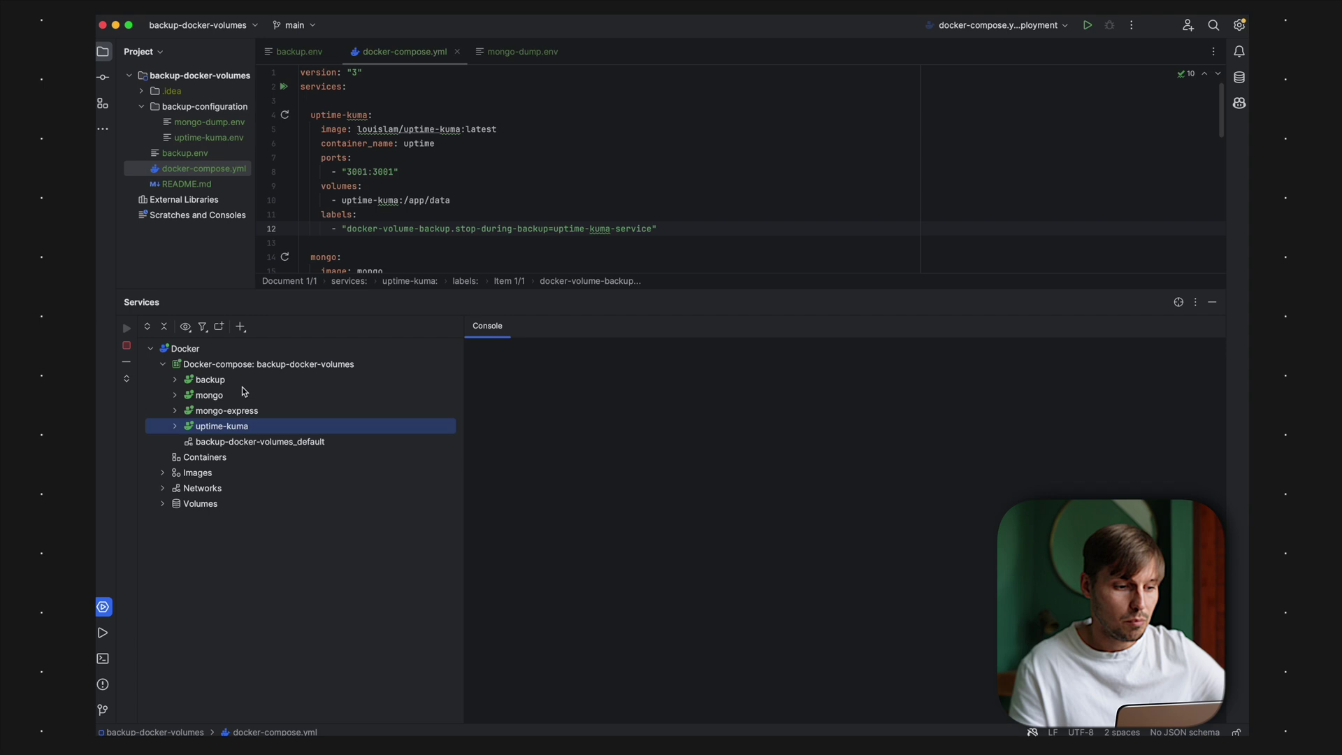
pyautogui.press('Right')
pyautogui.press('Up')
pyautogui.press('Right')
pyautogui.press('Up')
pyautogui.press('Right')
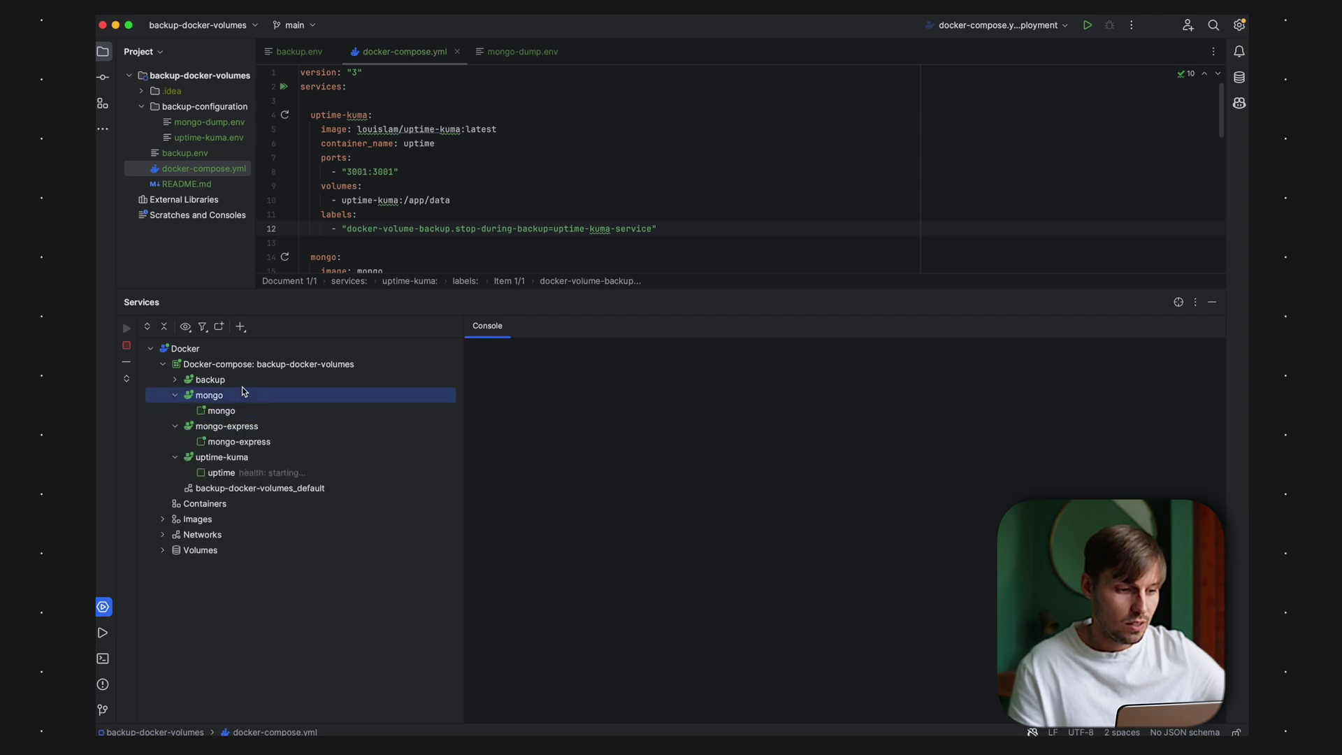
pyautogui.press('Up')
pyautogui.press('Right')
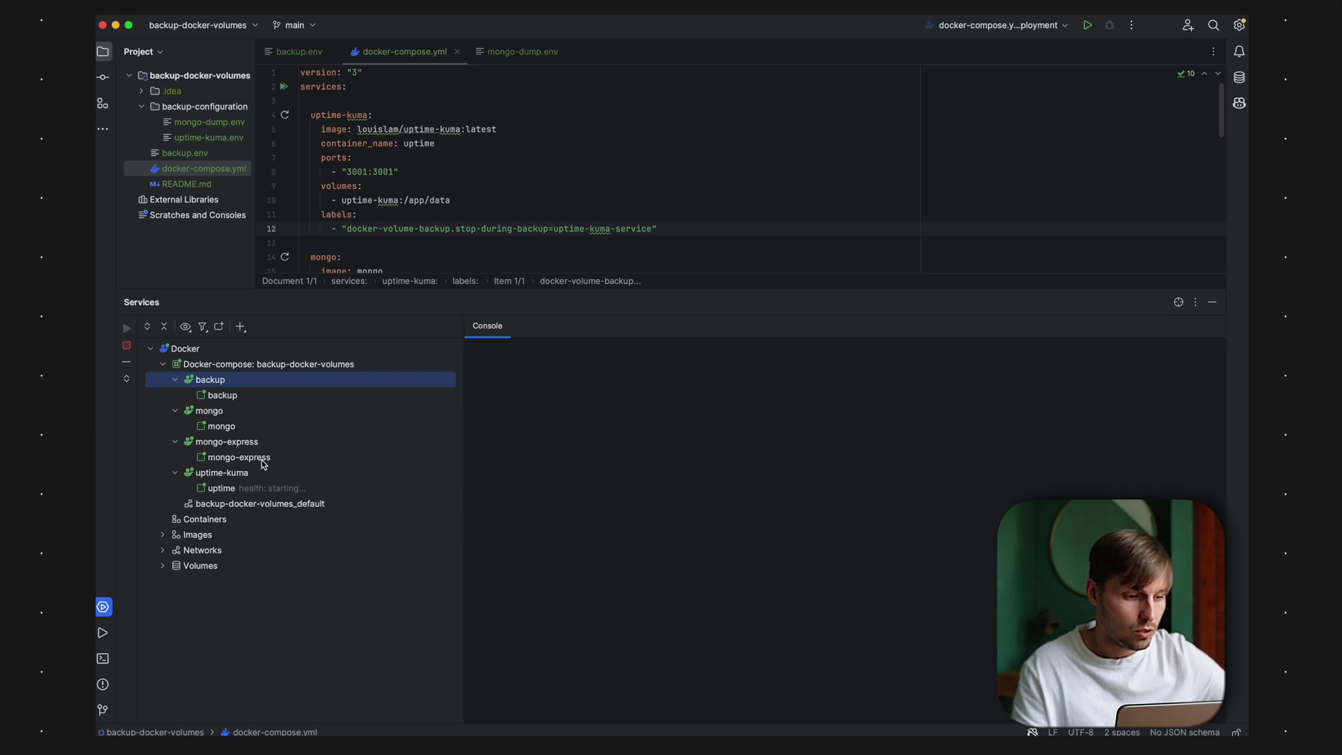
# - Find the mongo-express port in the compose file and load Mongo Express at localhost:8081
pyautogui.scroll(-5, 454, 147)
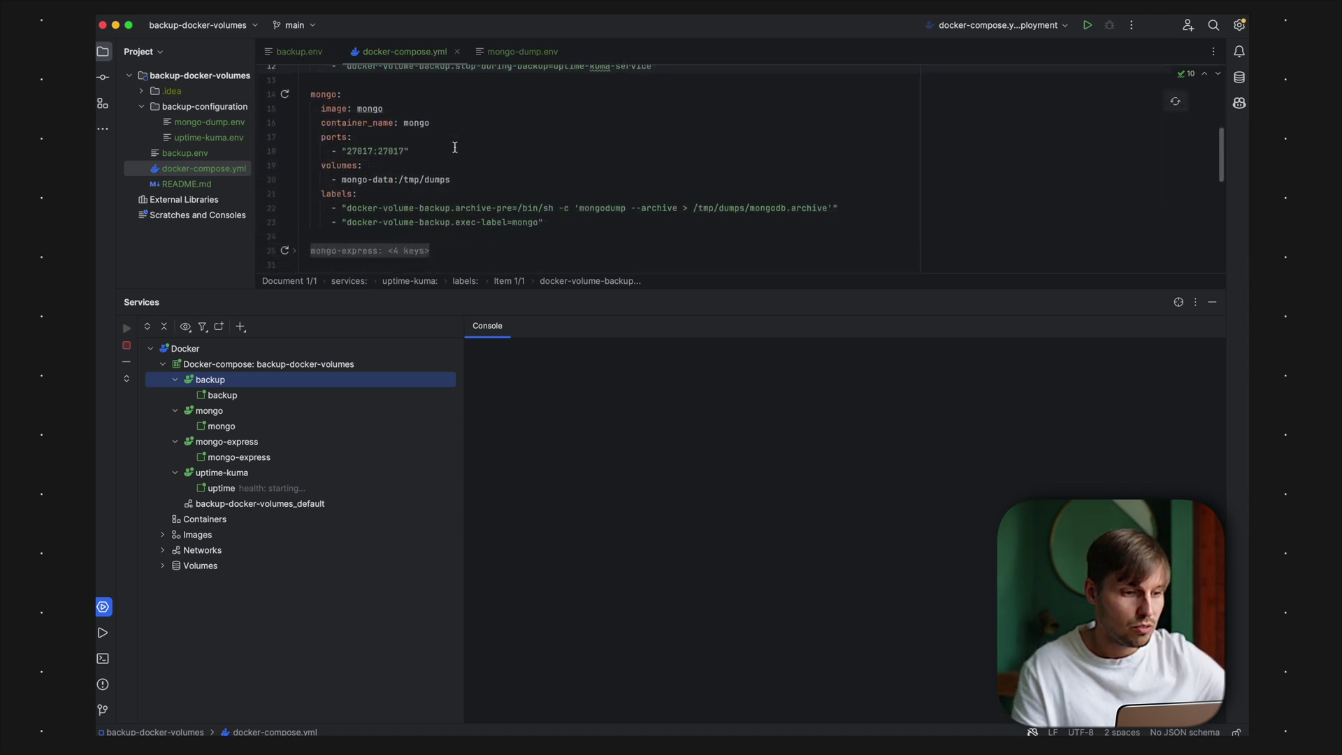
pyautogui.click(293, 207)
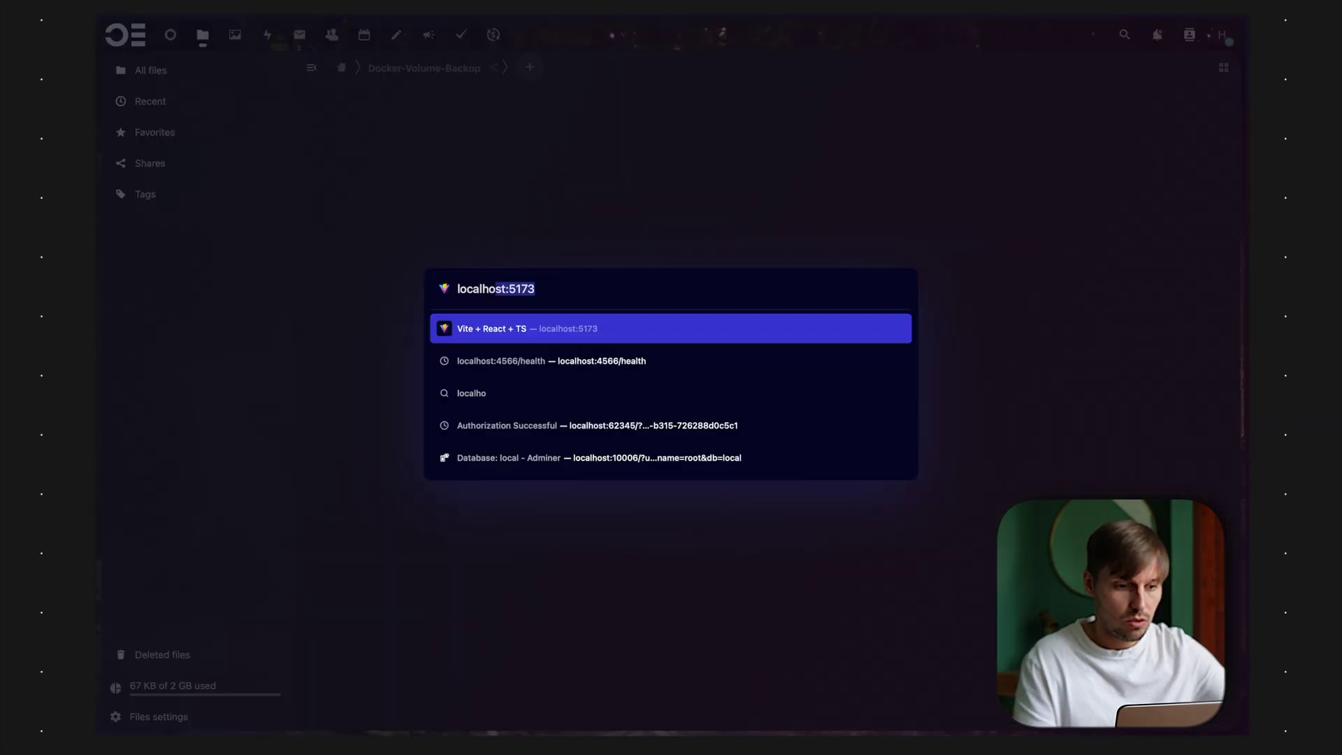
pyautogui.write(':8081')
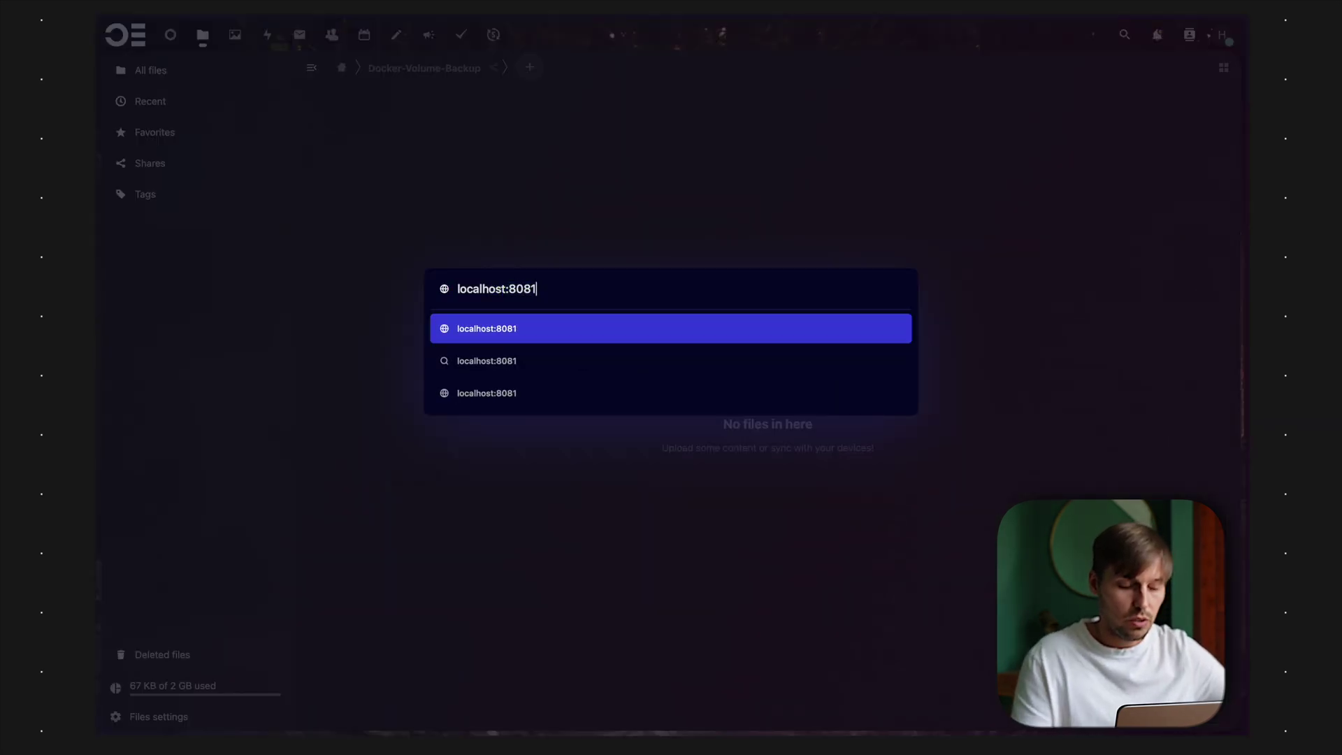
pyautogui.press('Return')
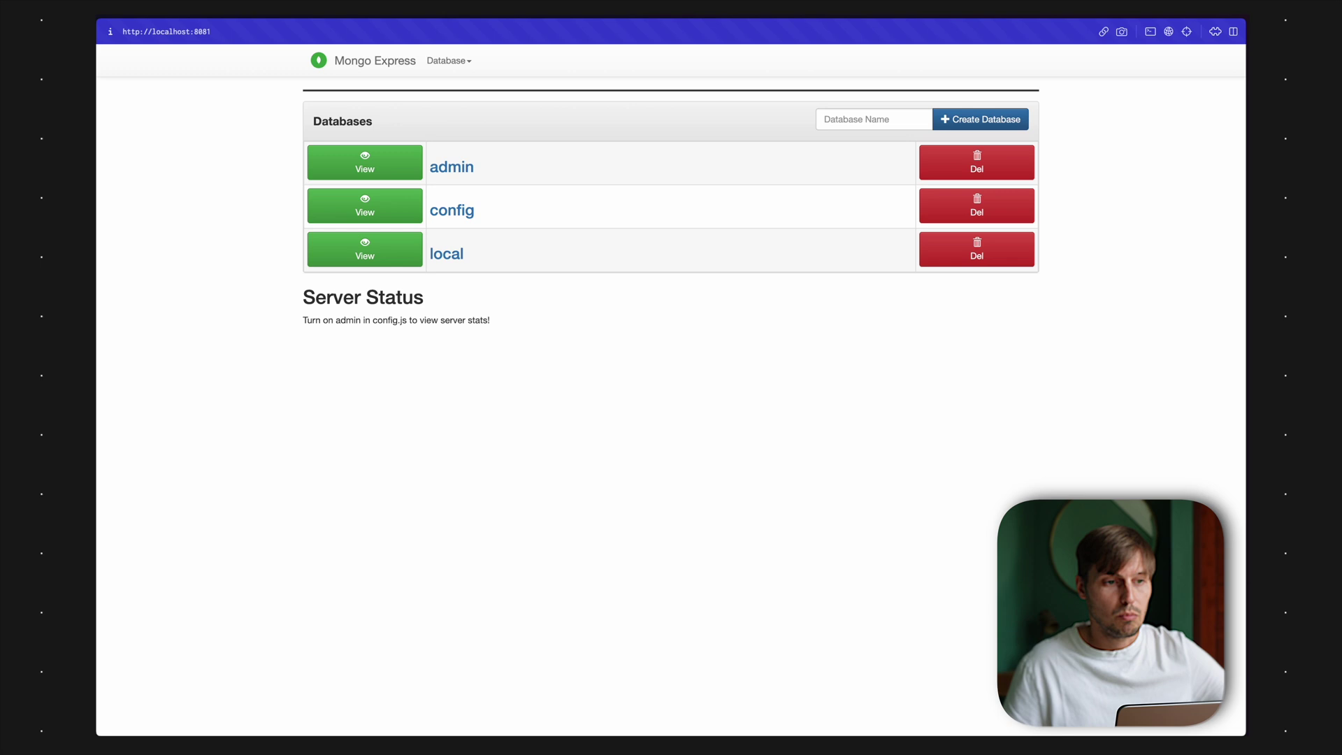
# - Create a database named test and open it to confirm its delete_me collection
pyautogui.click(903, 115)
pyautogui.write('test')
pyautogui.click(1007, 120)
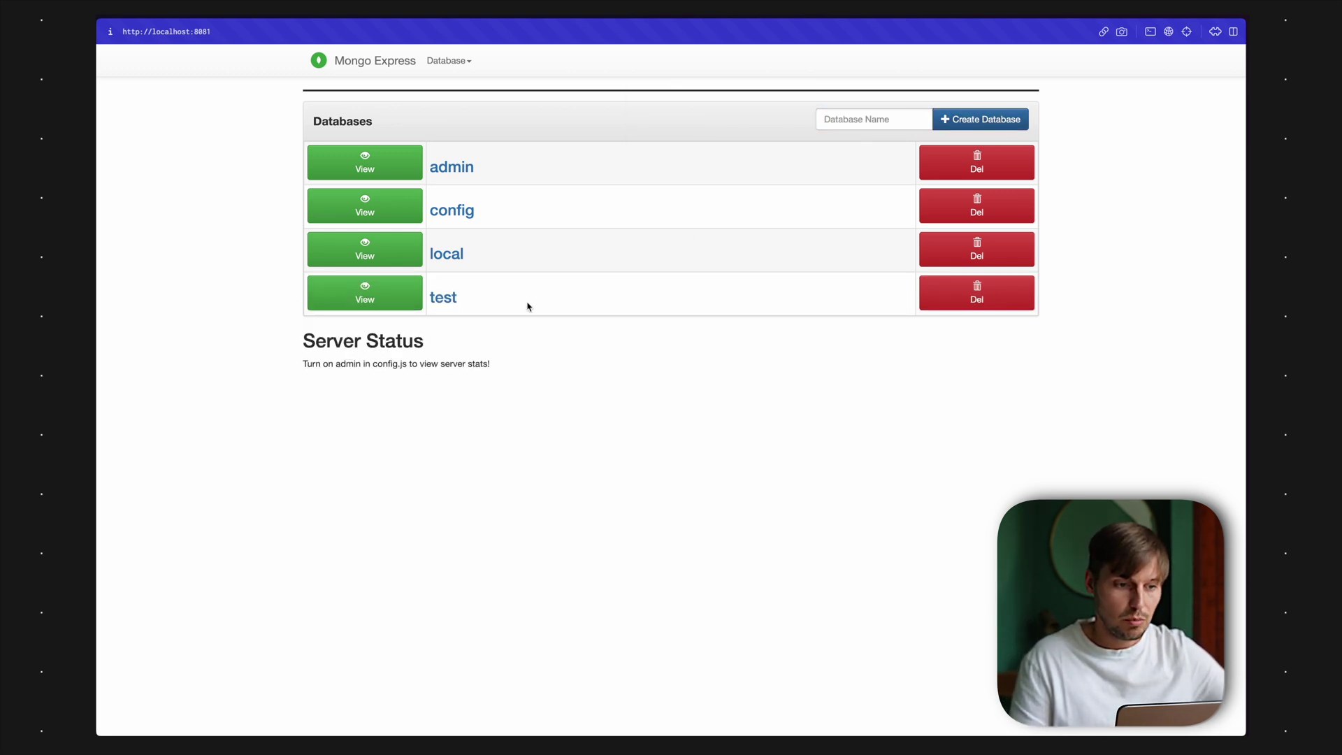
pyautogui.click(382, 299)
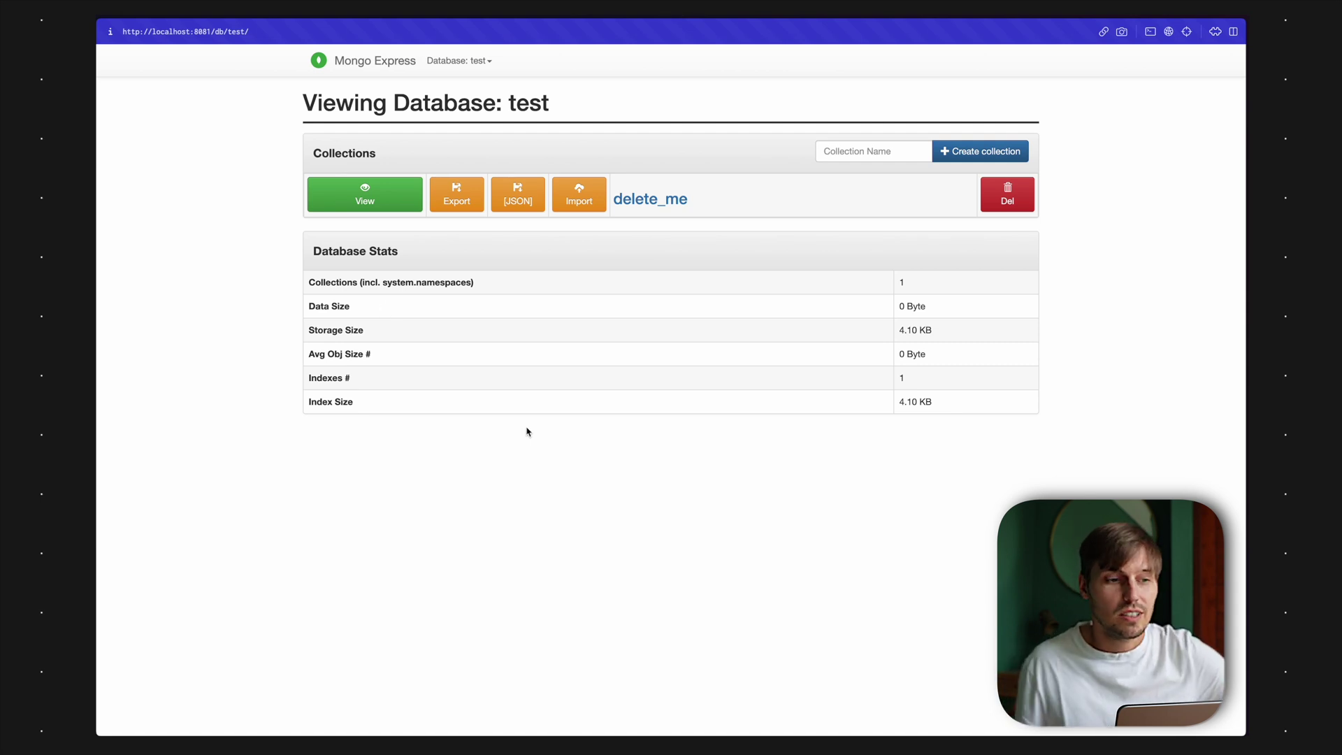
pyautogui.hscroll(-5, 527, 432)
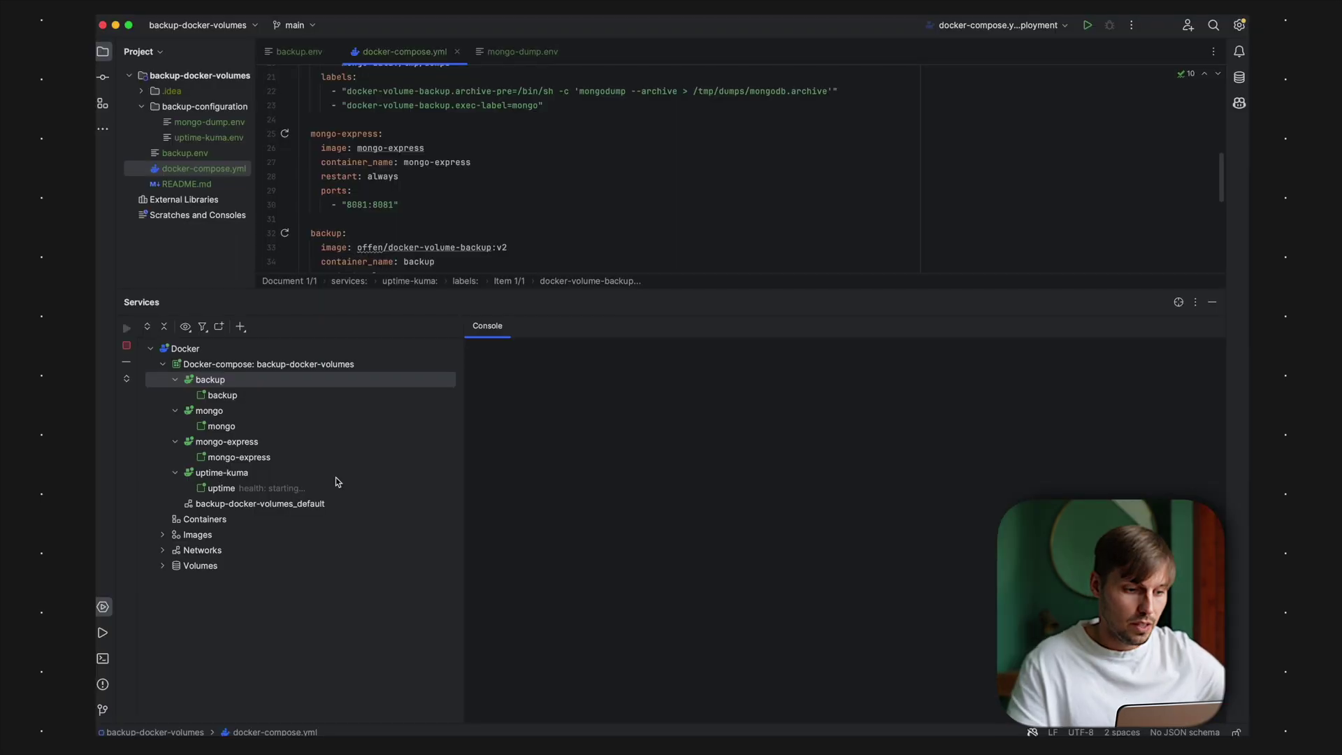
pyautogui.click(324, 484)
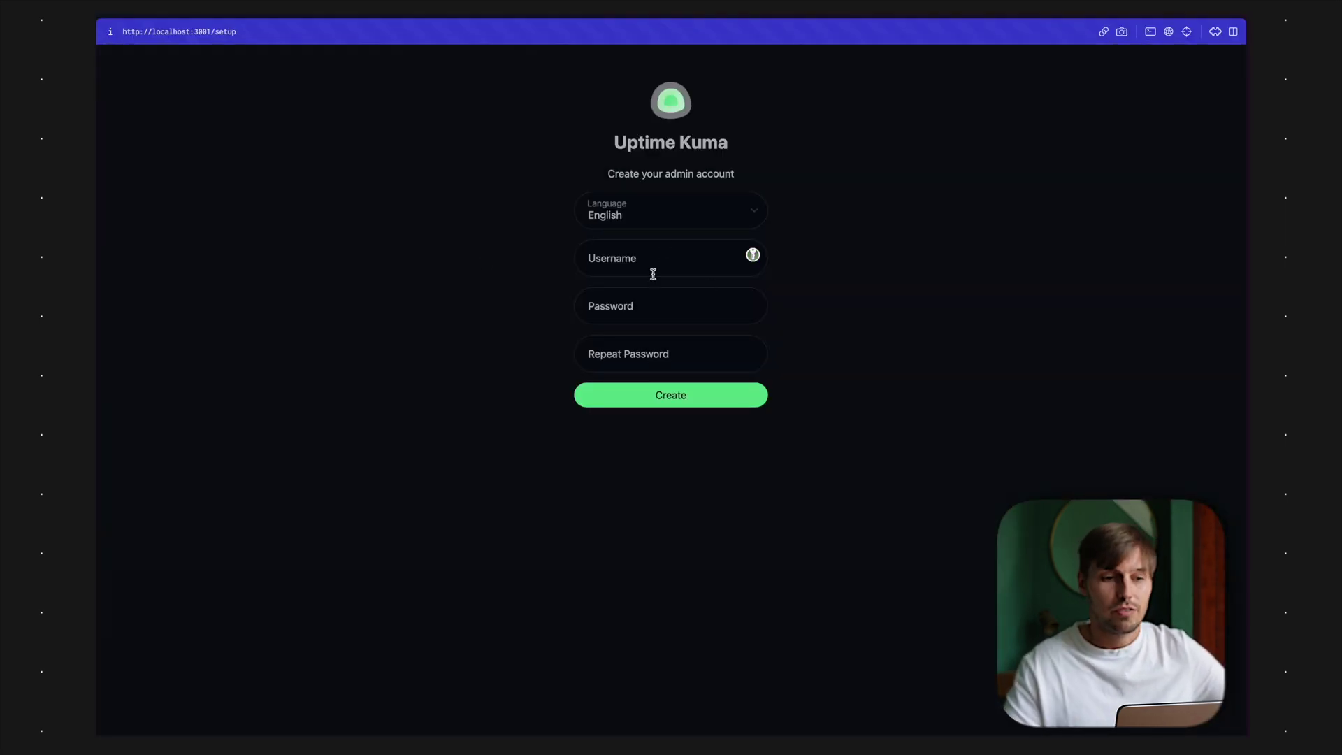
# - Fill in the Uptime Kuma admin account credentials, then return to Mongo Express and the Nextcloud folder
pyautogui.click(653, 274)
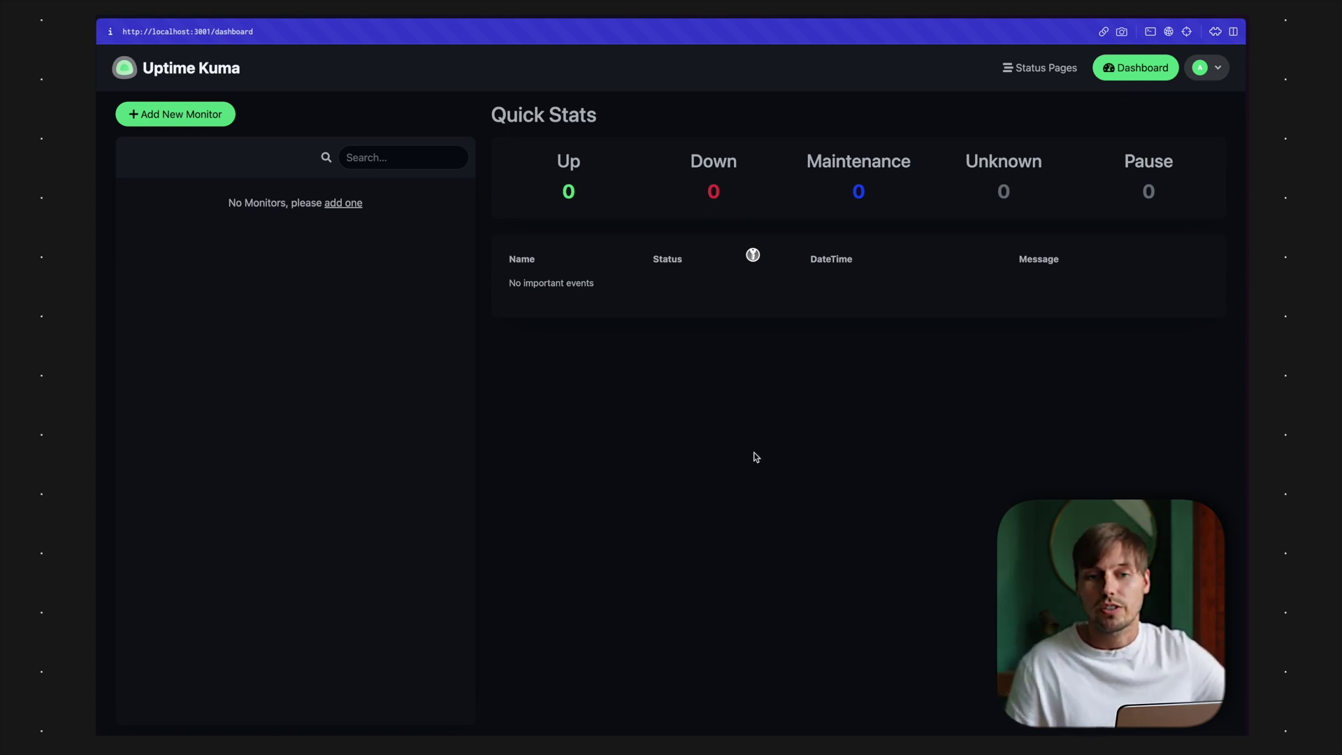
pyautogui.hotkey('ctrl', 'Tab')
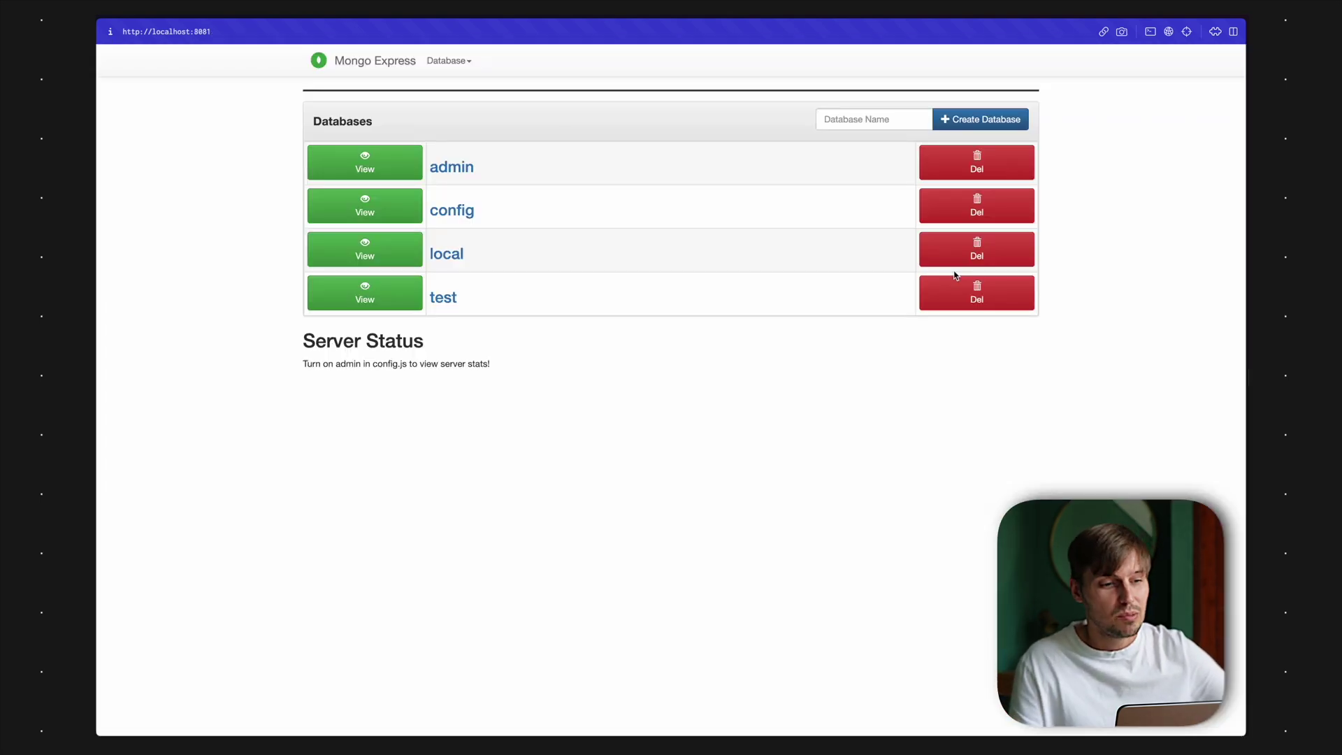
pyautogui.hotkey('ctrl', 'Tab')
pyautogui.press('super+Tab')
pyautogui.click(262, 395)
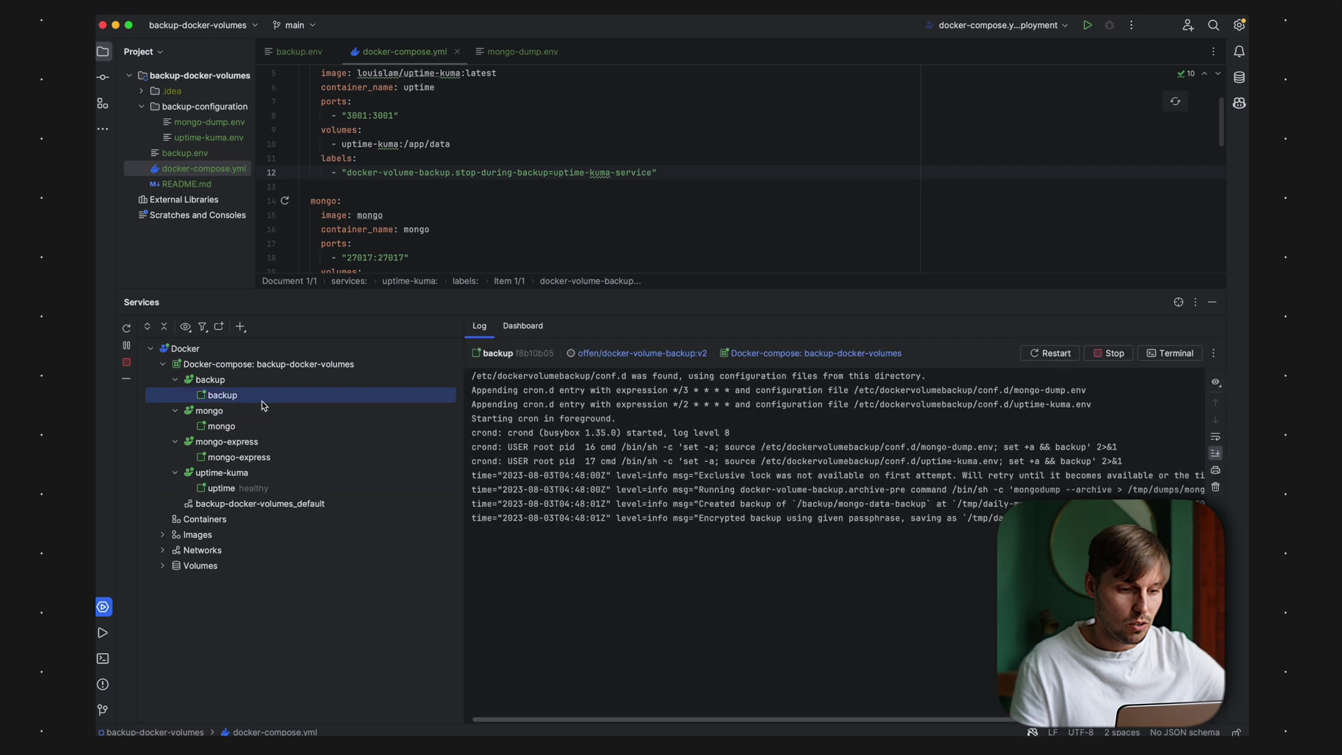
pyautogui.moveTo(464, 420); pyautogui.dragTo(320, 419)
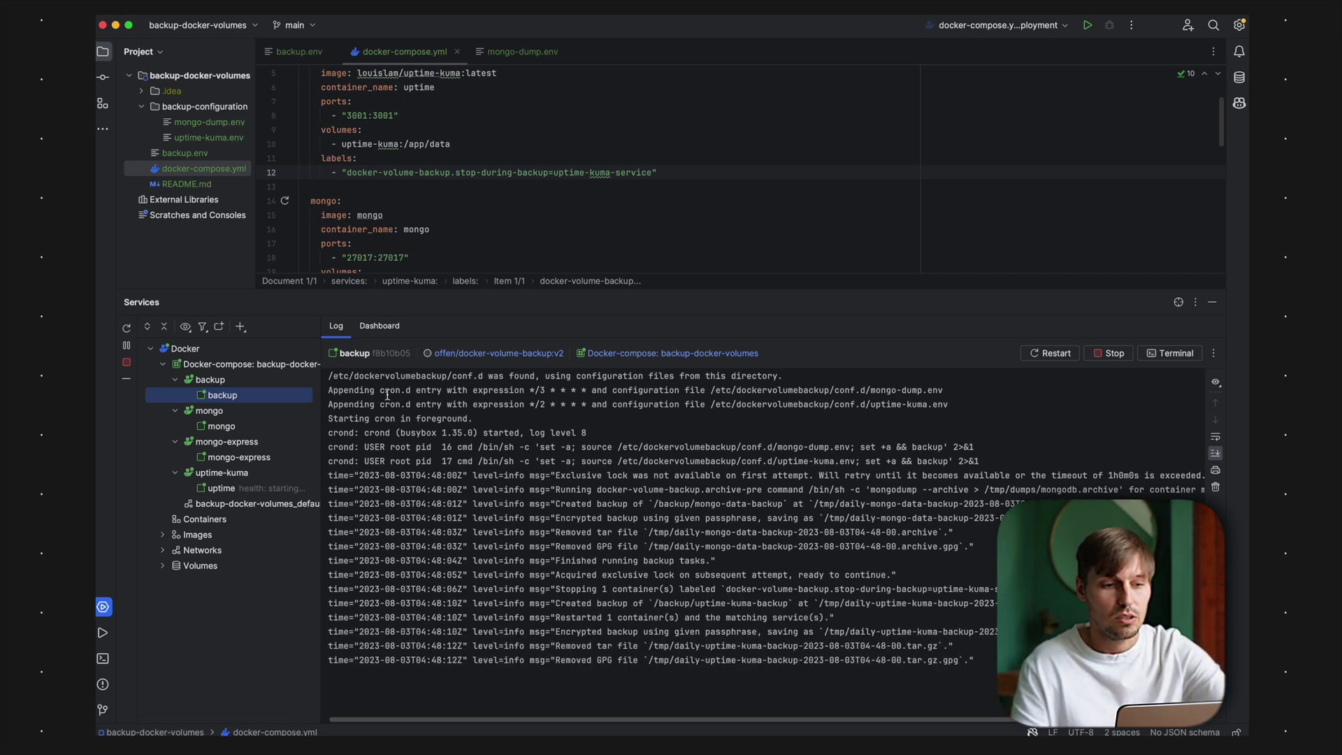
pyautogui.moveTo(530, 390); pyautogui.dragTo(591, 392)
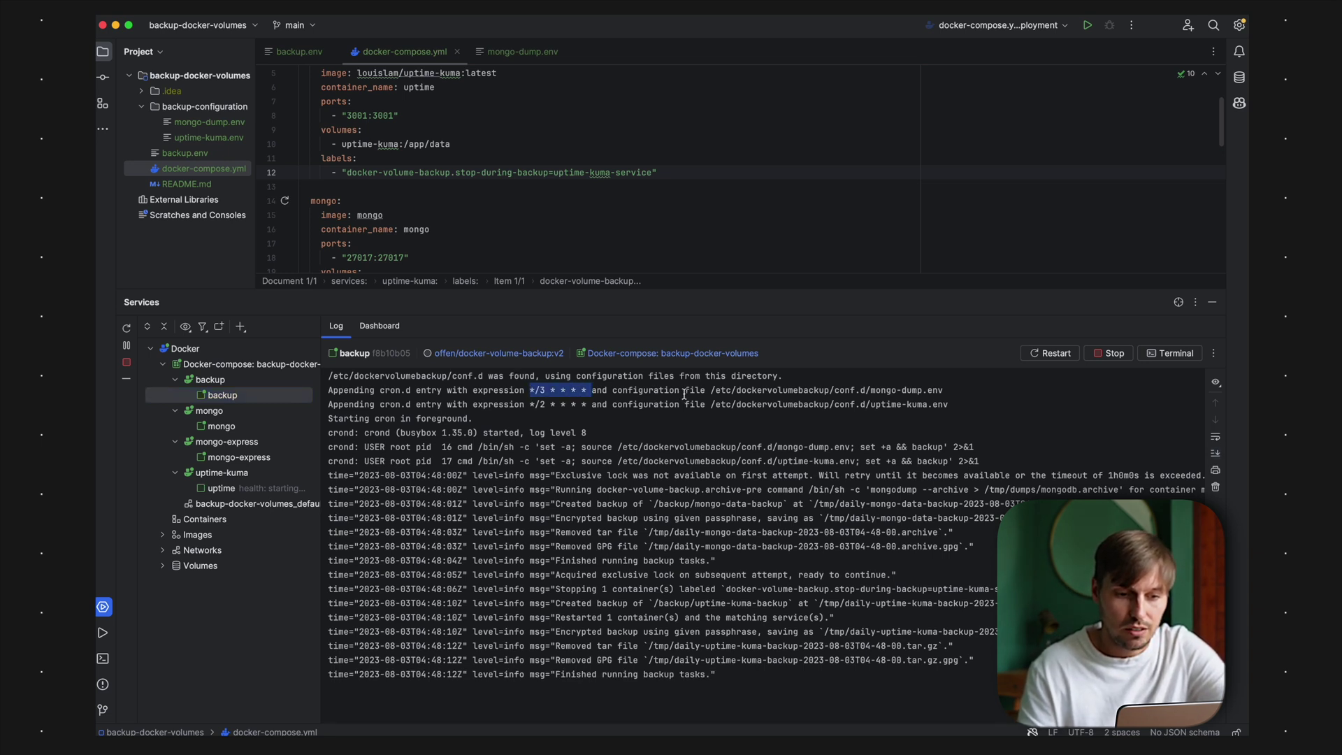
pyautogui.doubleClick(884, 392)
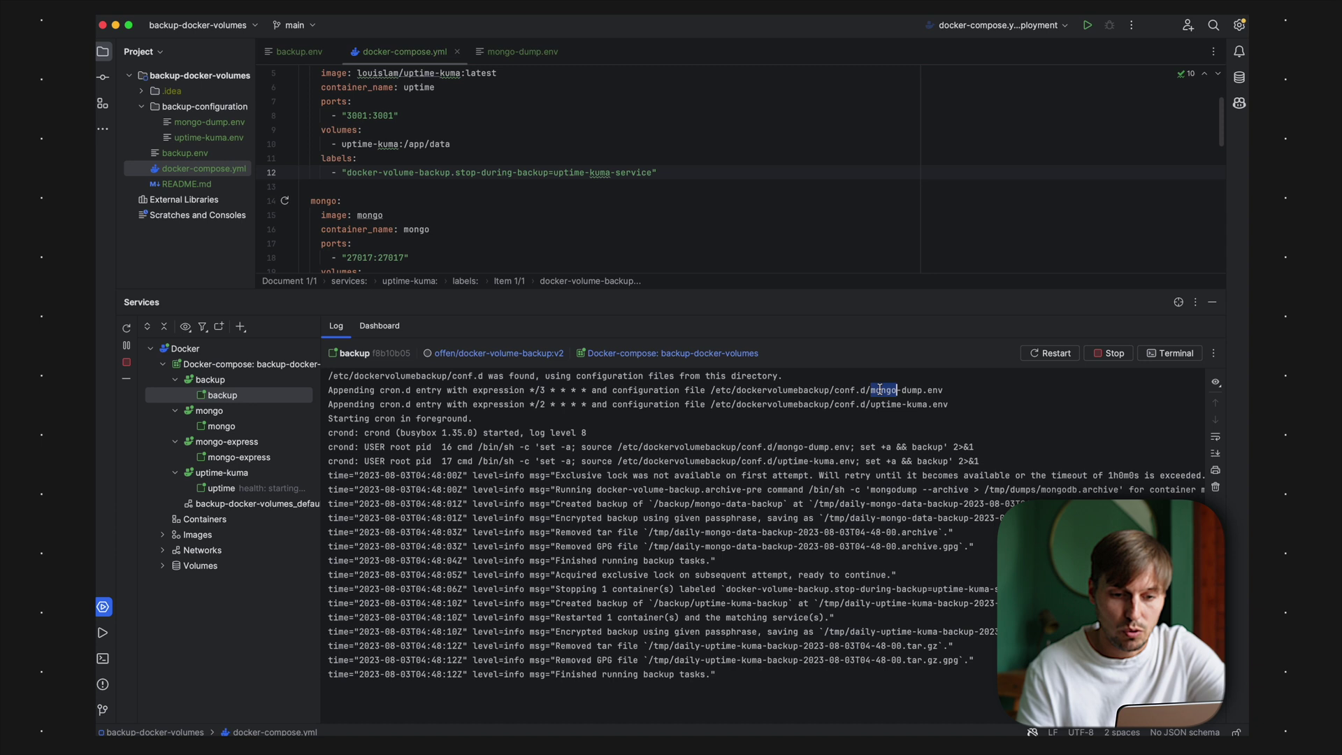
pyautogui.click(978, 392)
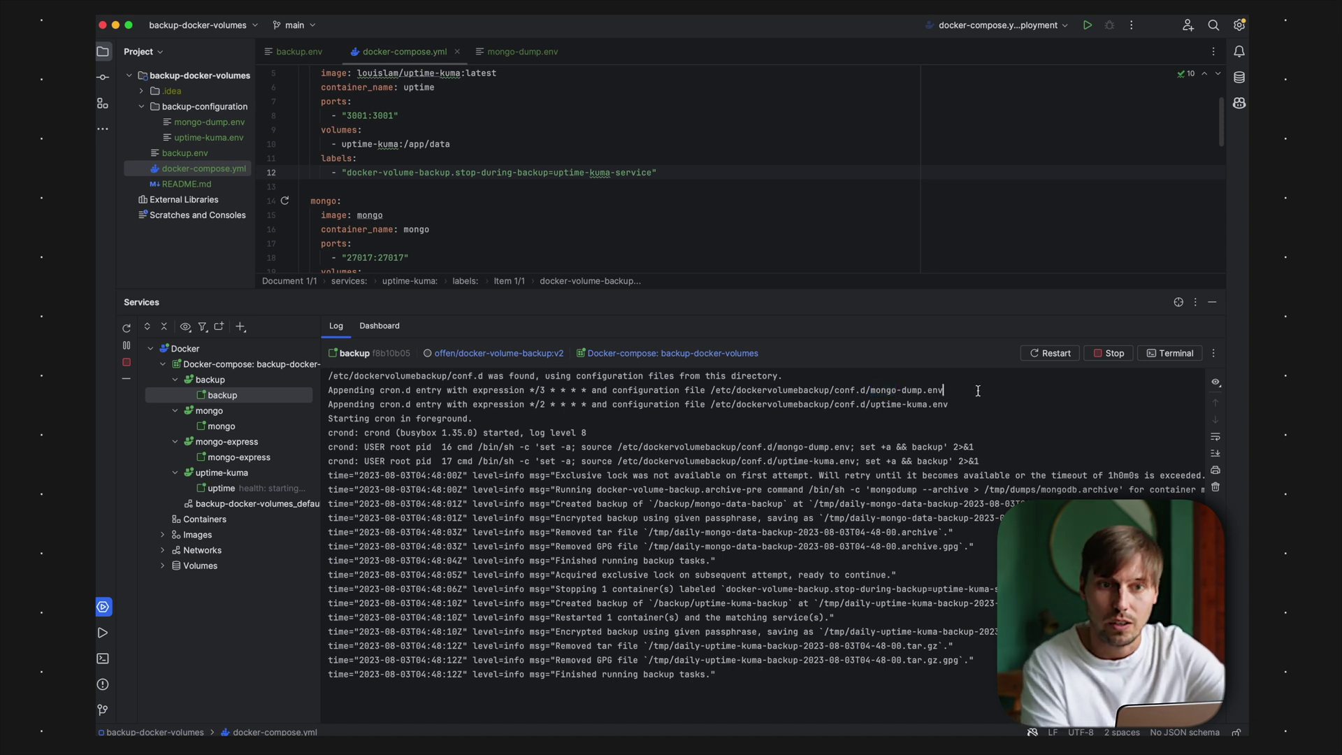
pyautogui.hscroll(2, 909, 405)
pyautogui.hscroll(-2, 569, 490)
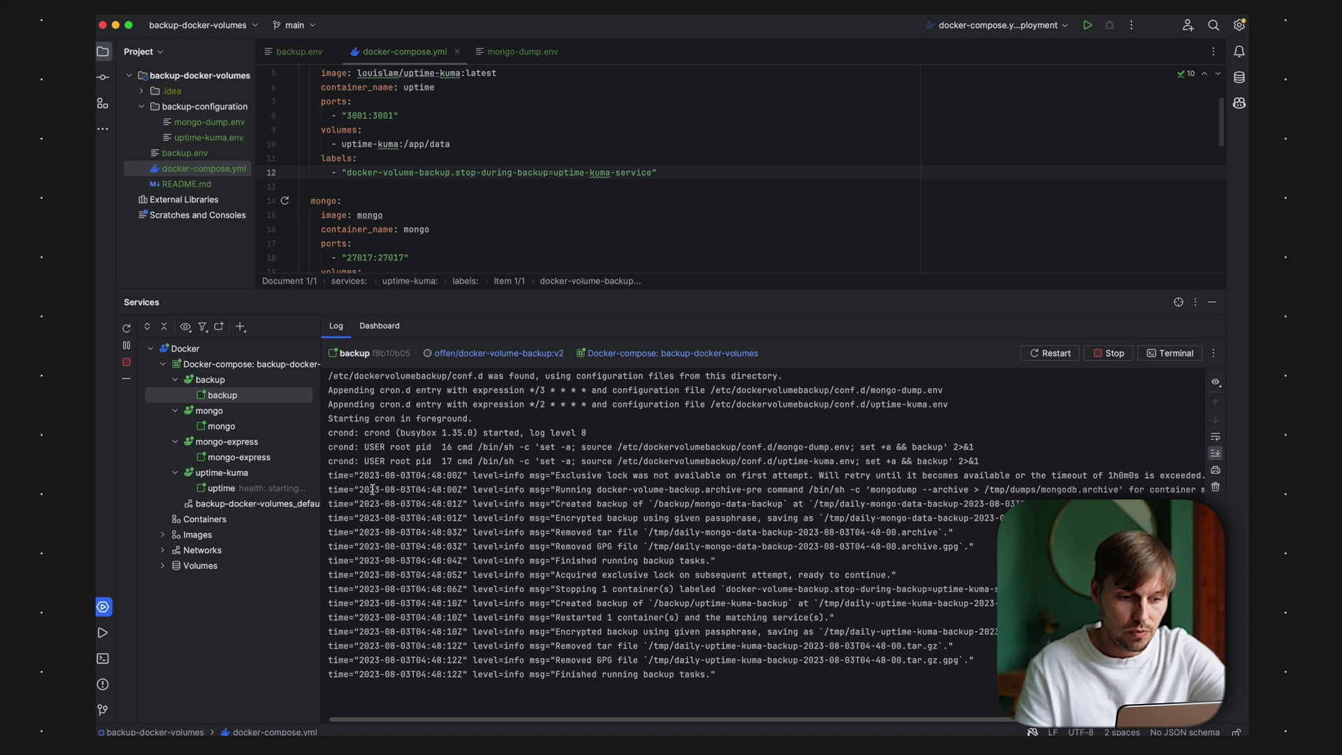
pyautogui.doubleClick(437, 489)
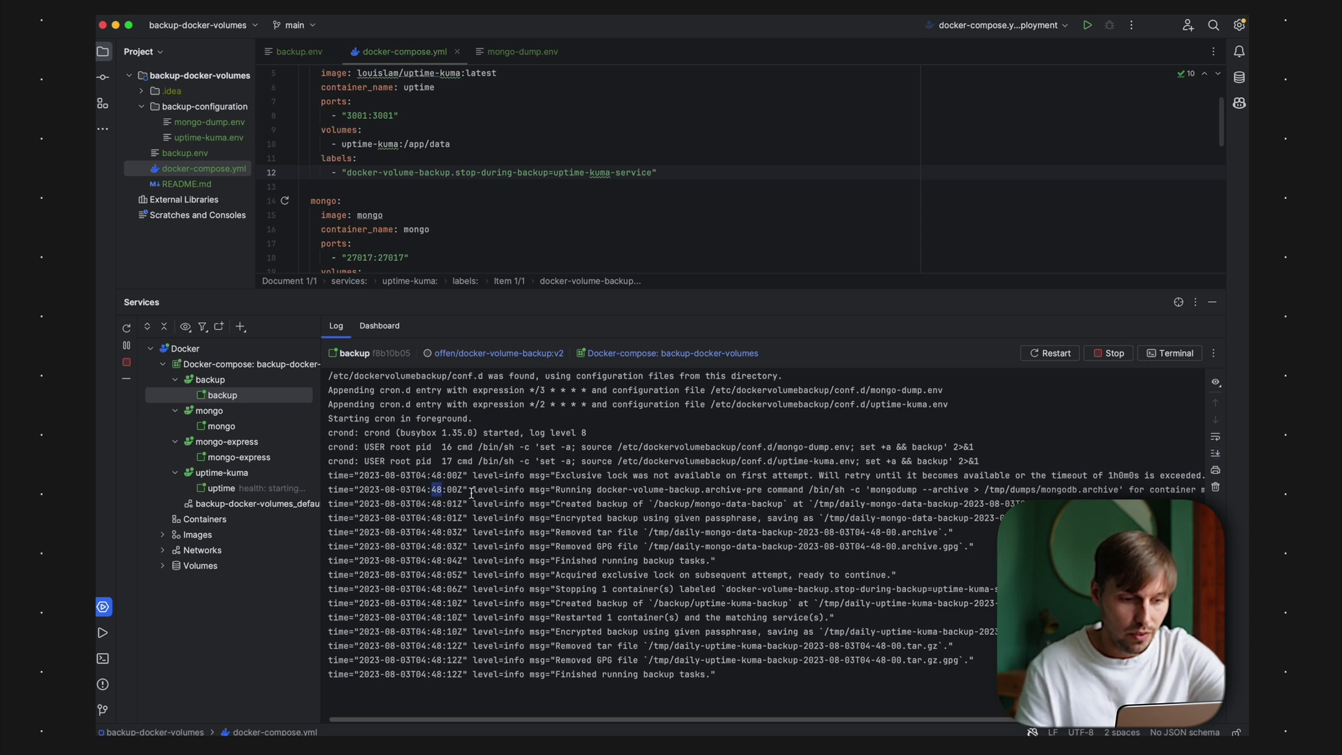
pyautogui.hscroll(2, 552, 488)
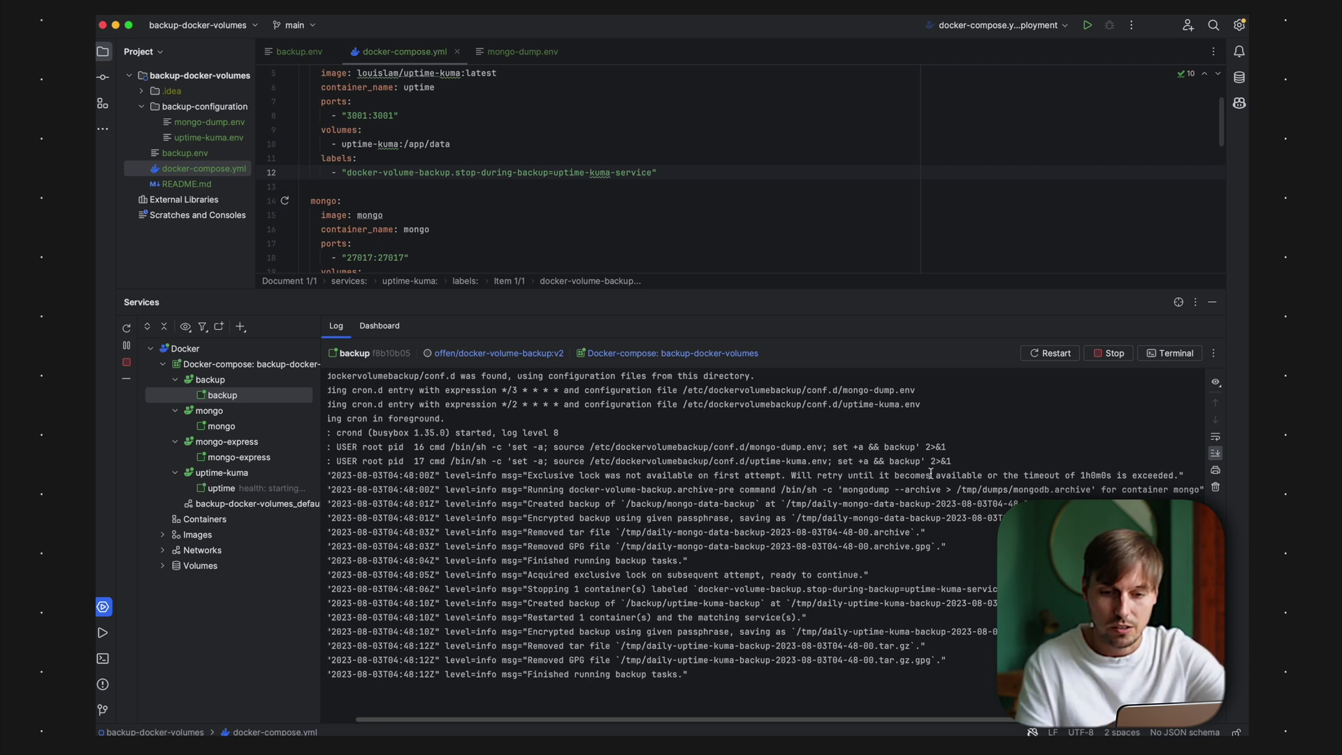
pyautogui.doubleClick(1133, 491)
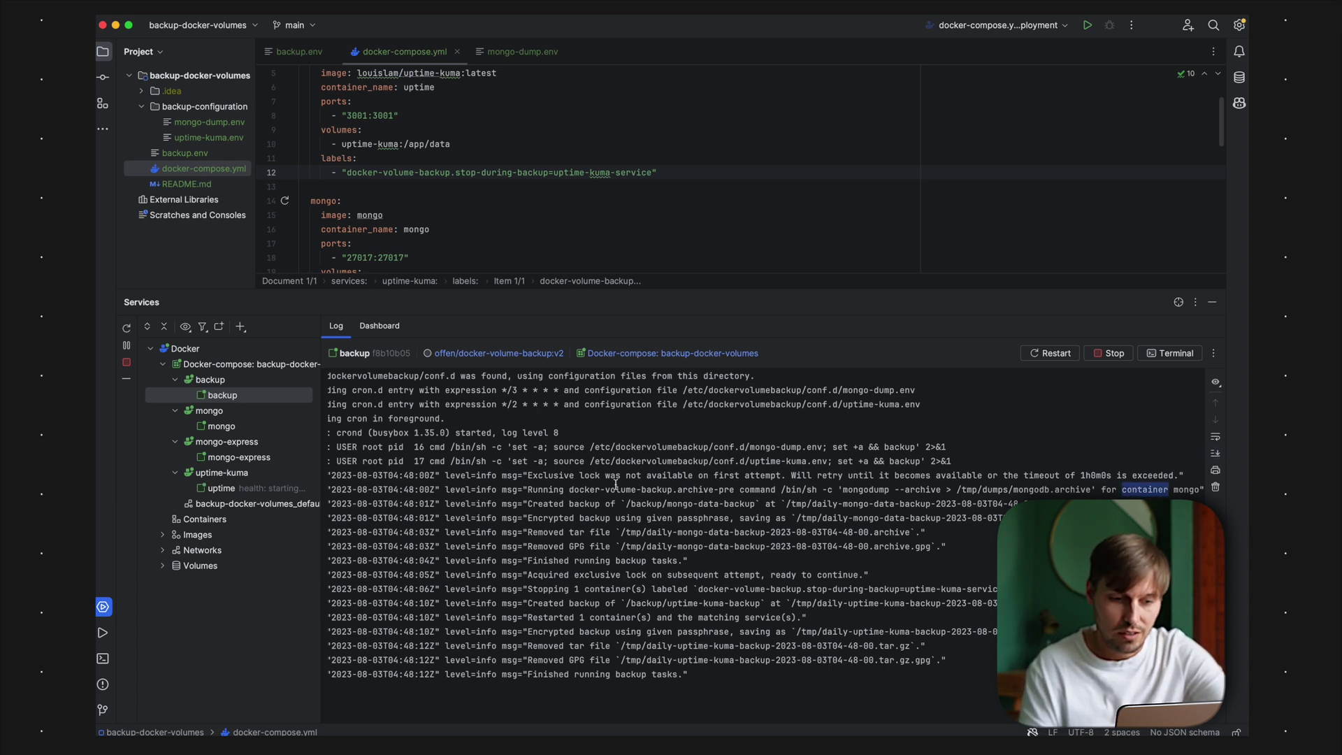
pyautogui.moveTo(531, 503); pyautogui.dragTo(1087, 503)
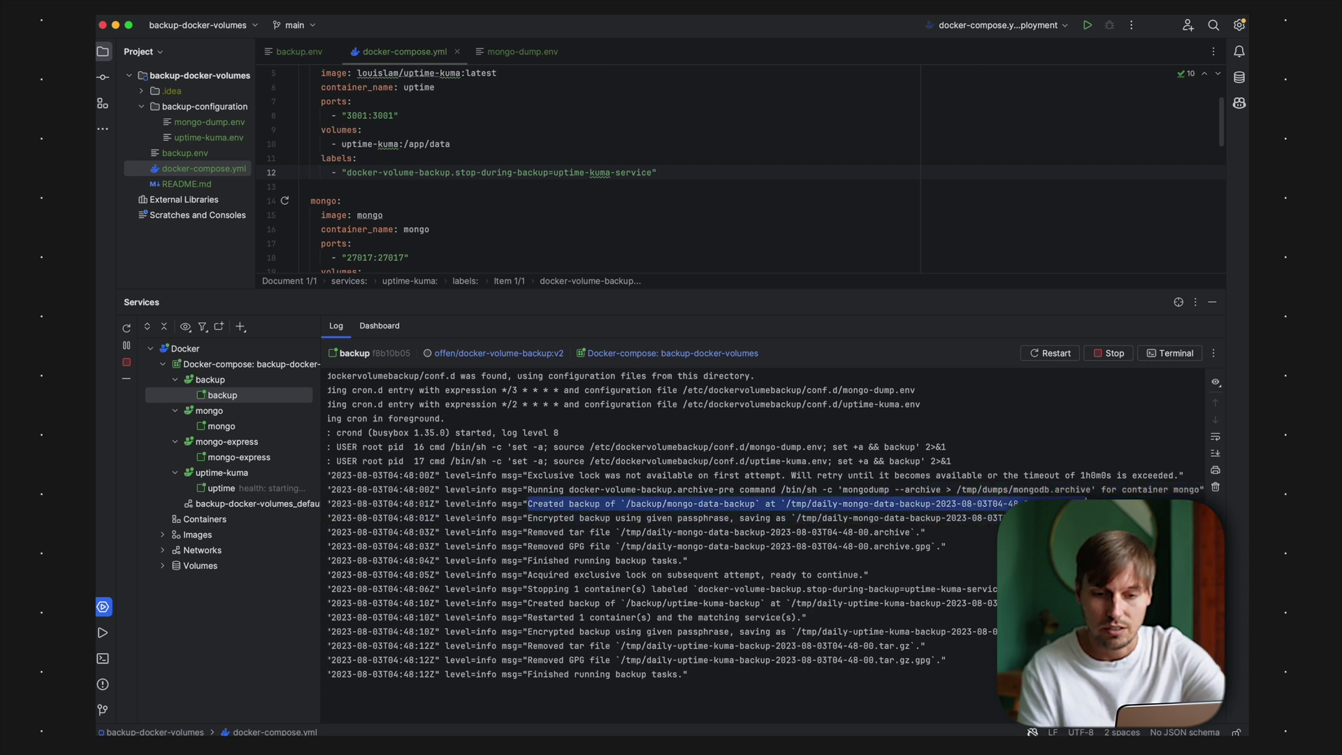
pyautogui.click(529, 519)
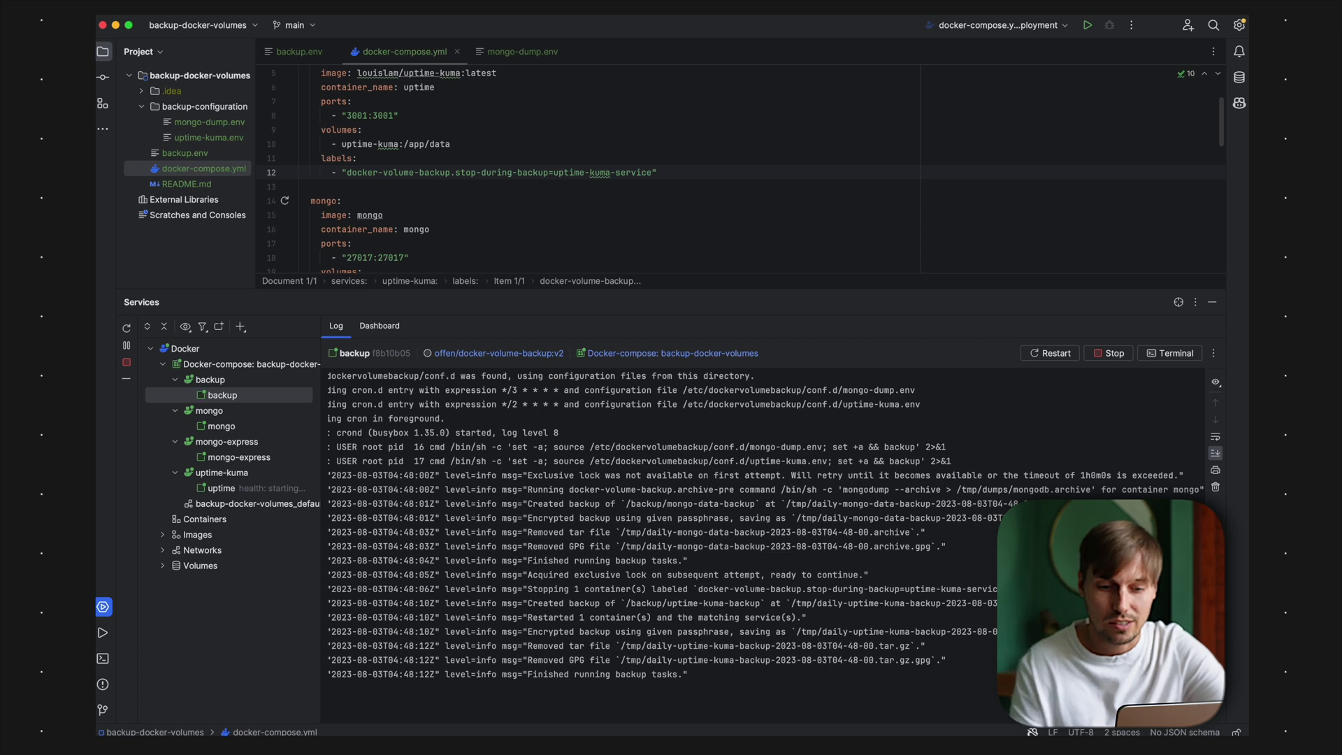
pyautogui.moveTo(528, 560); pyautogui.dragTo(586, 571)
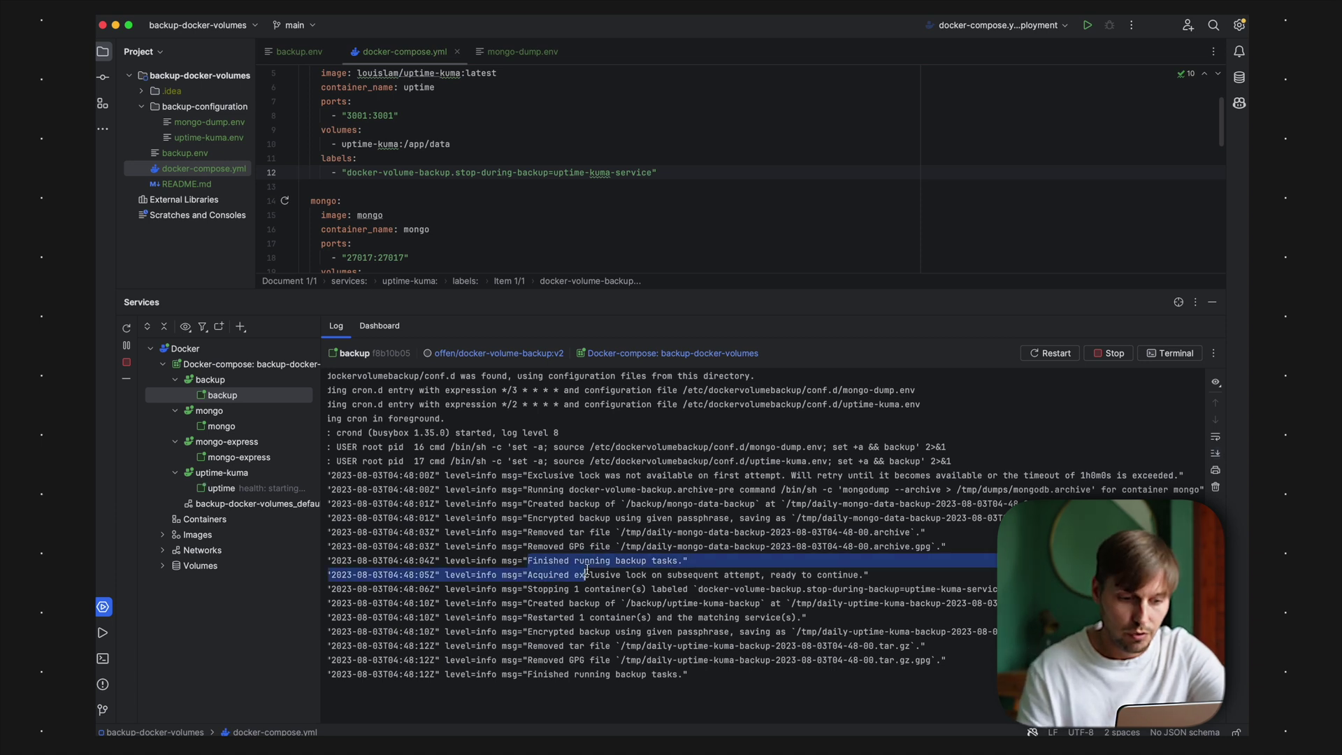
pyautogui.click(713, 557)
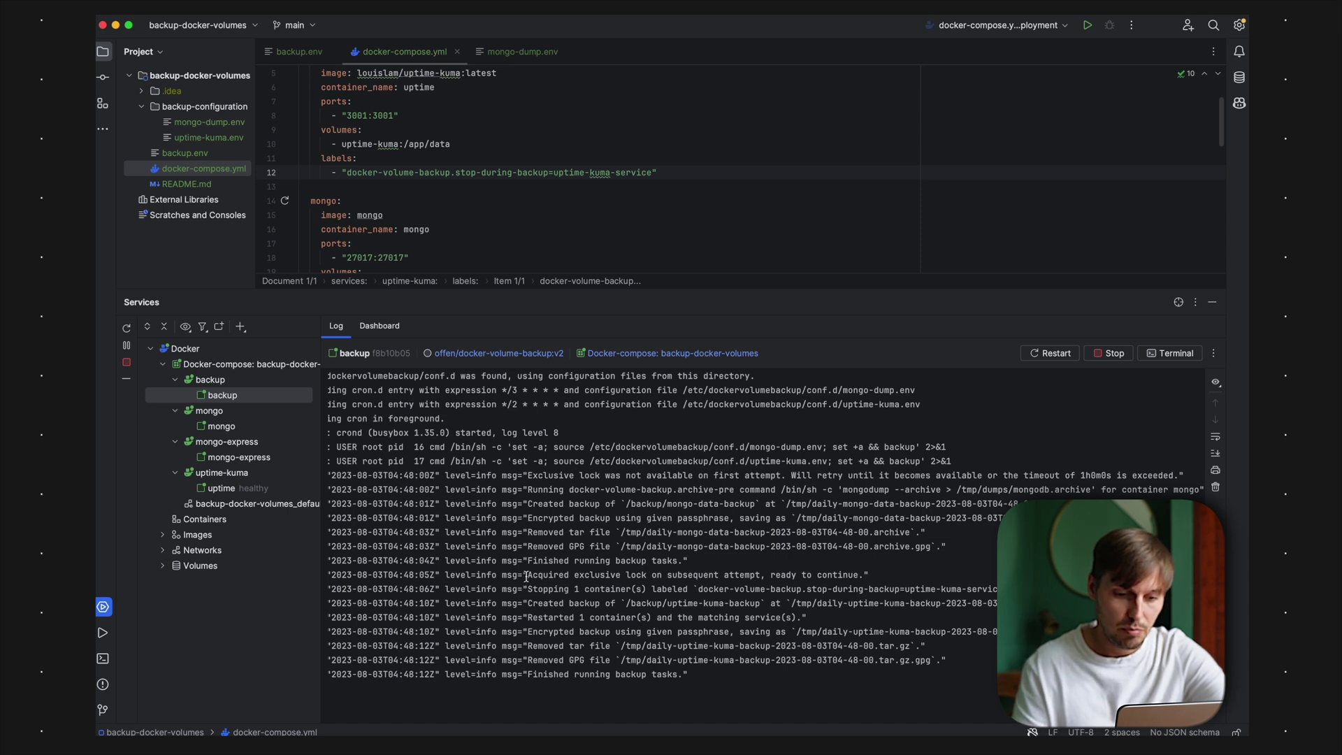
pyautogui.moveTo(528, 575); pyautogui.dragTo(552, 589)
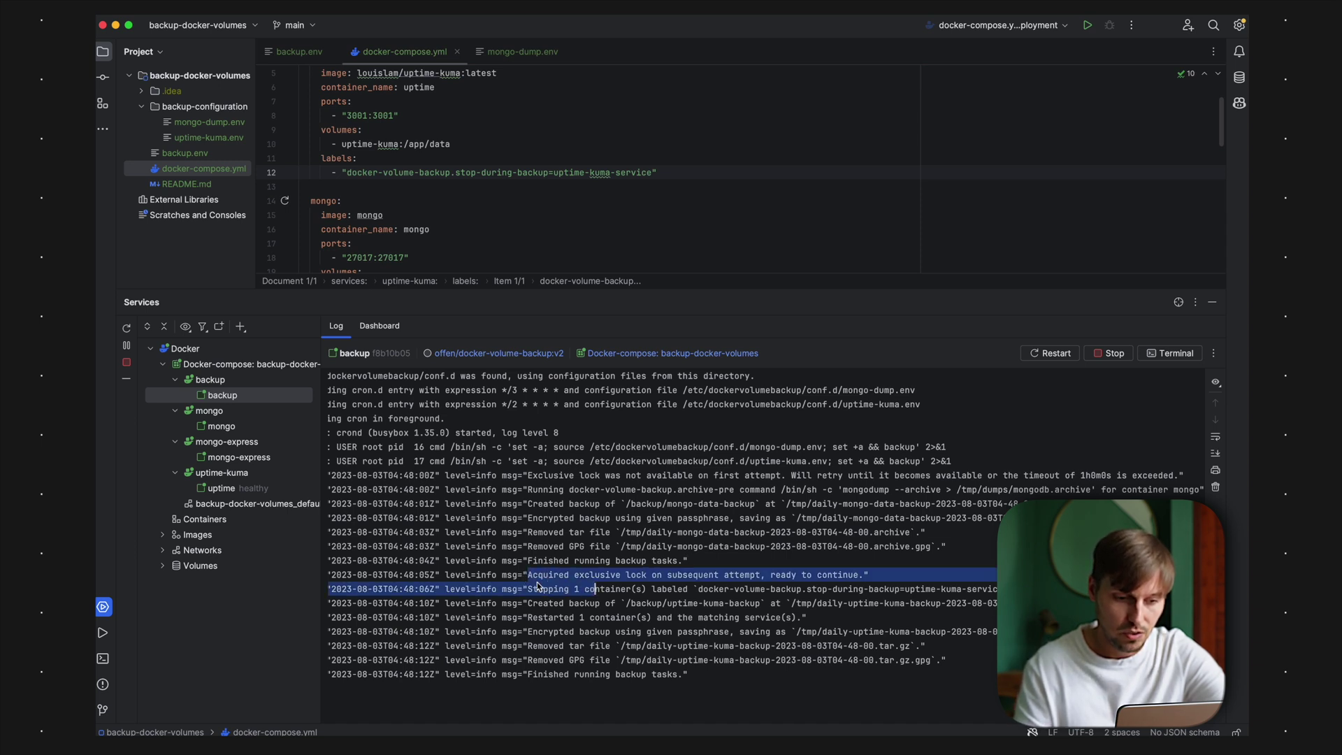
pyautogui.doubleClick(533, 587)
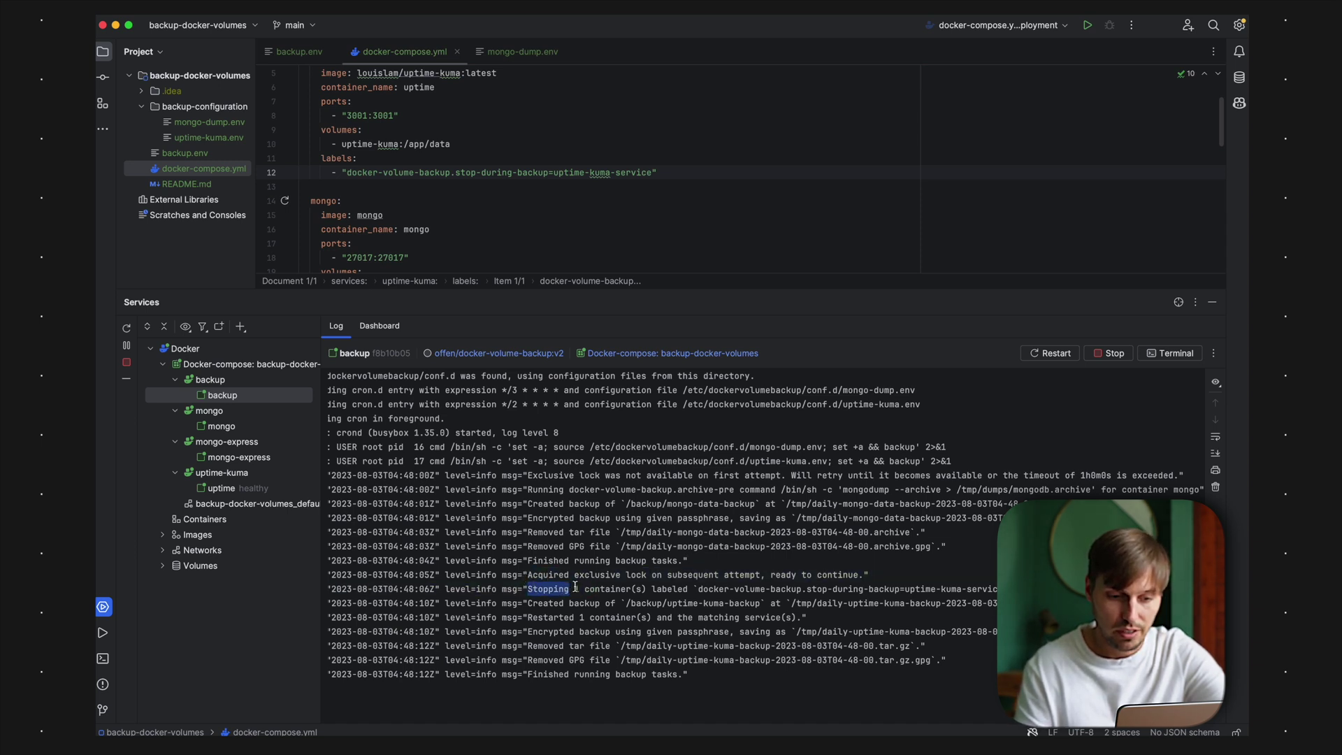
pyautogui.moveTo(906, 589); pyautogui.dragTo(993, 591)
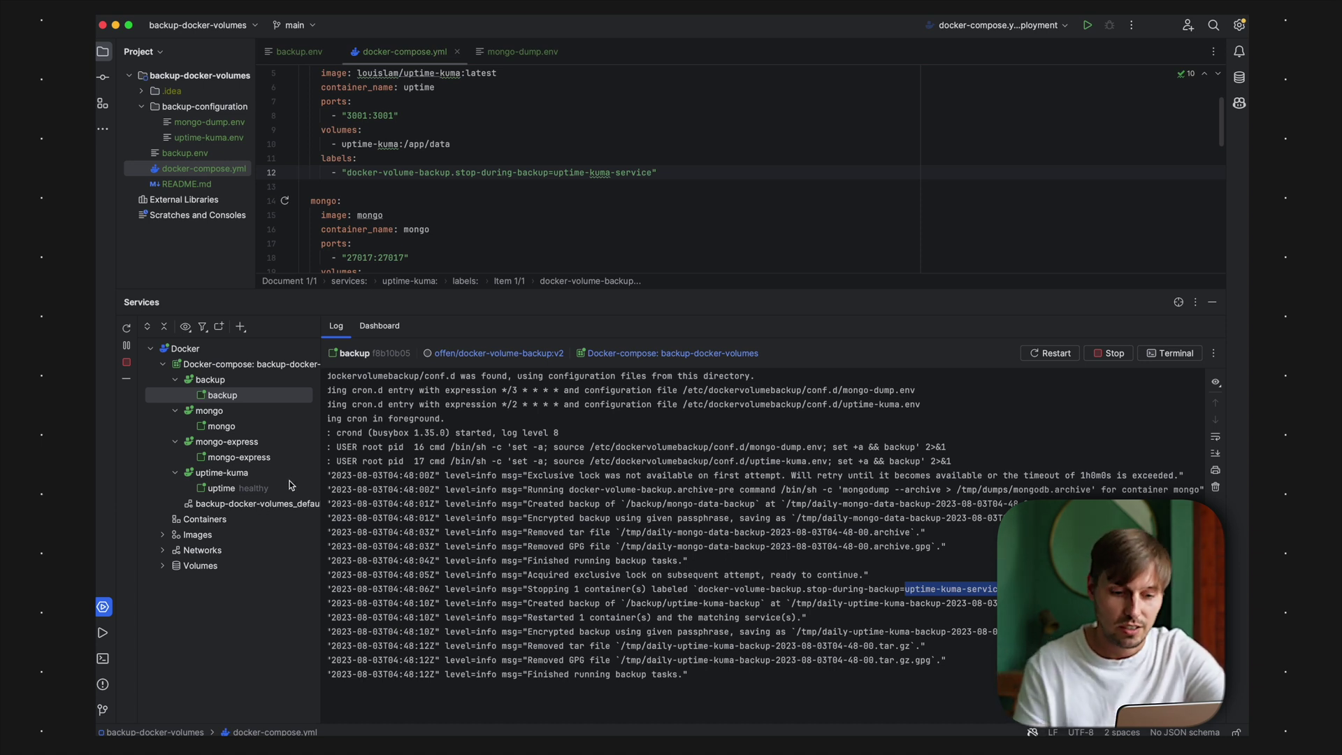
pyautogui.moveTo(528, 603); pyautogui.dragTo(328, 603)
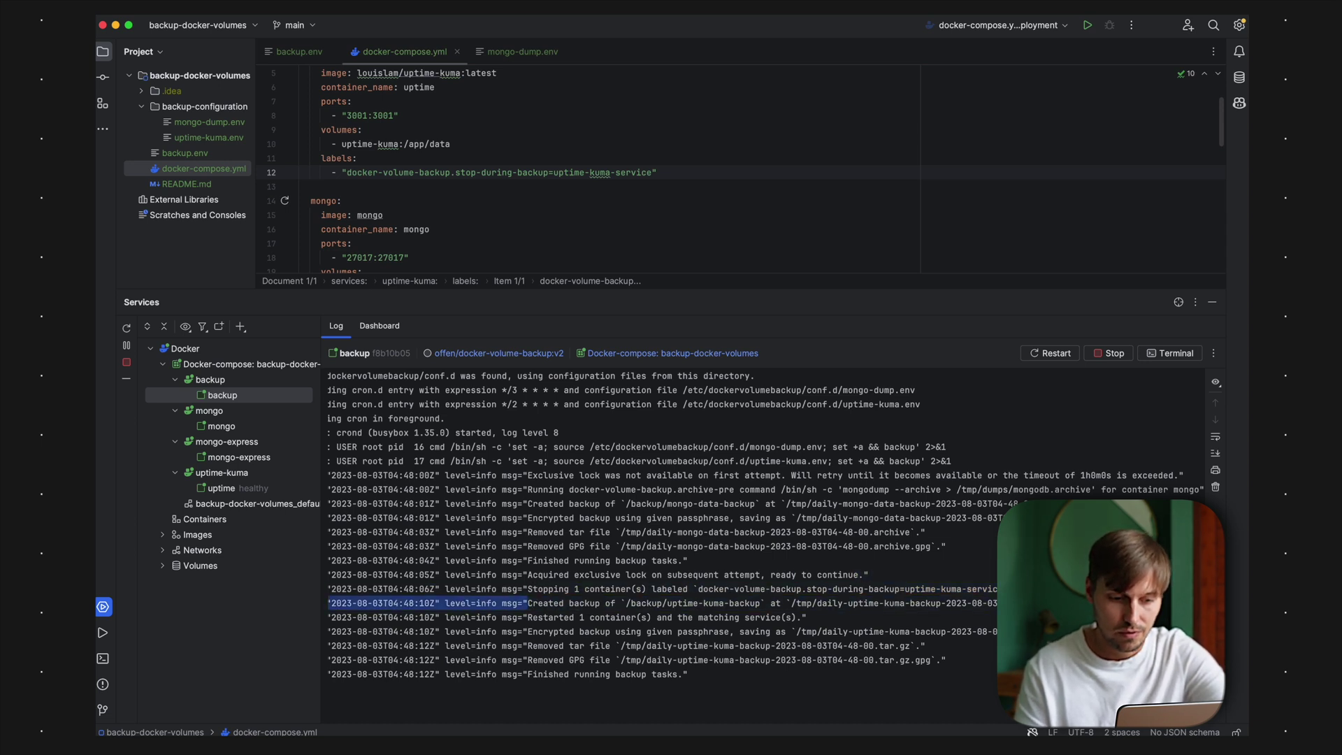
pyautogui.click(846, 620)
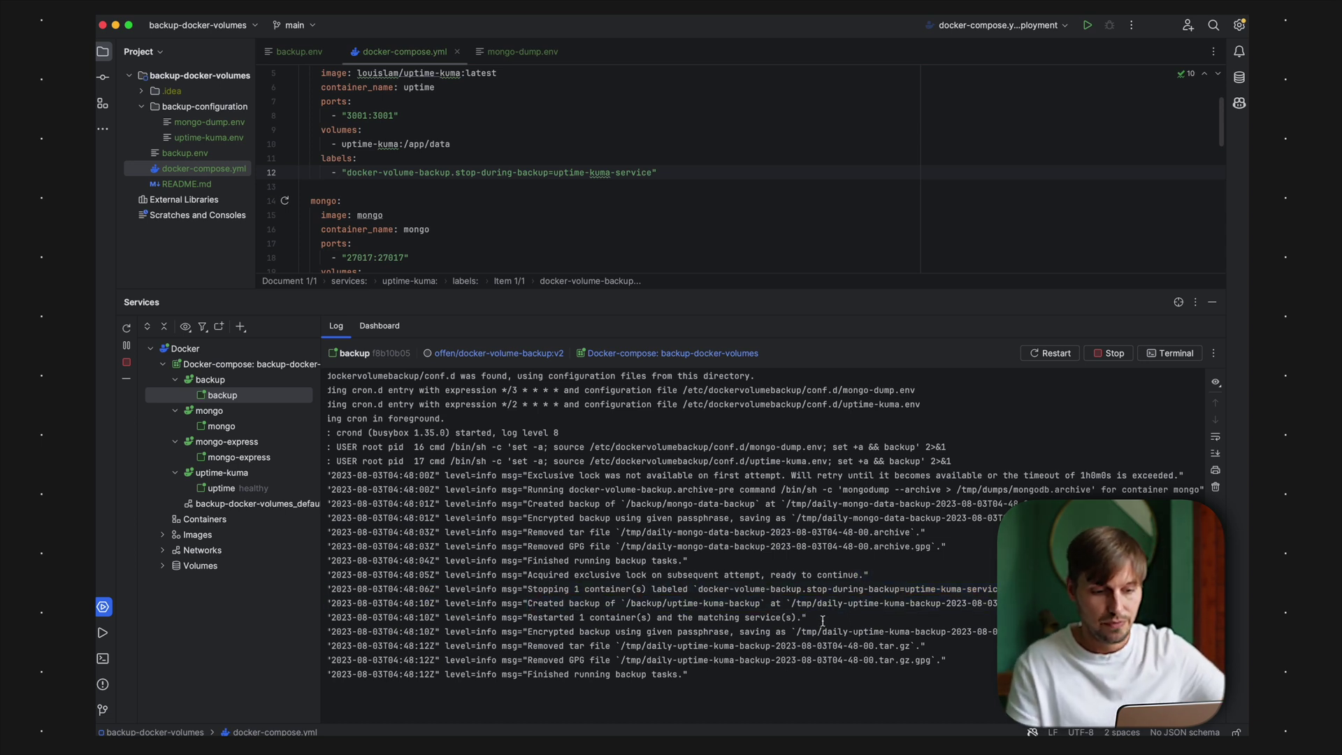
pyautogui.moveTo(533, 631); pyautogui.dragTo(700, 646)
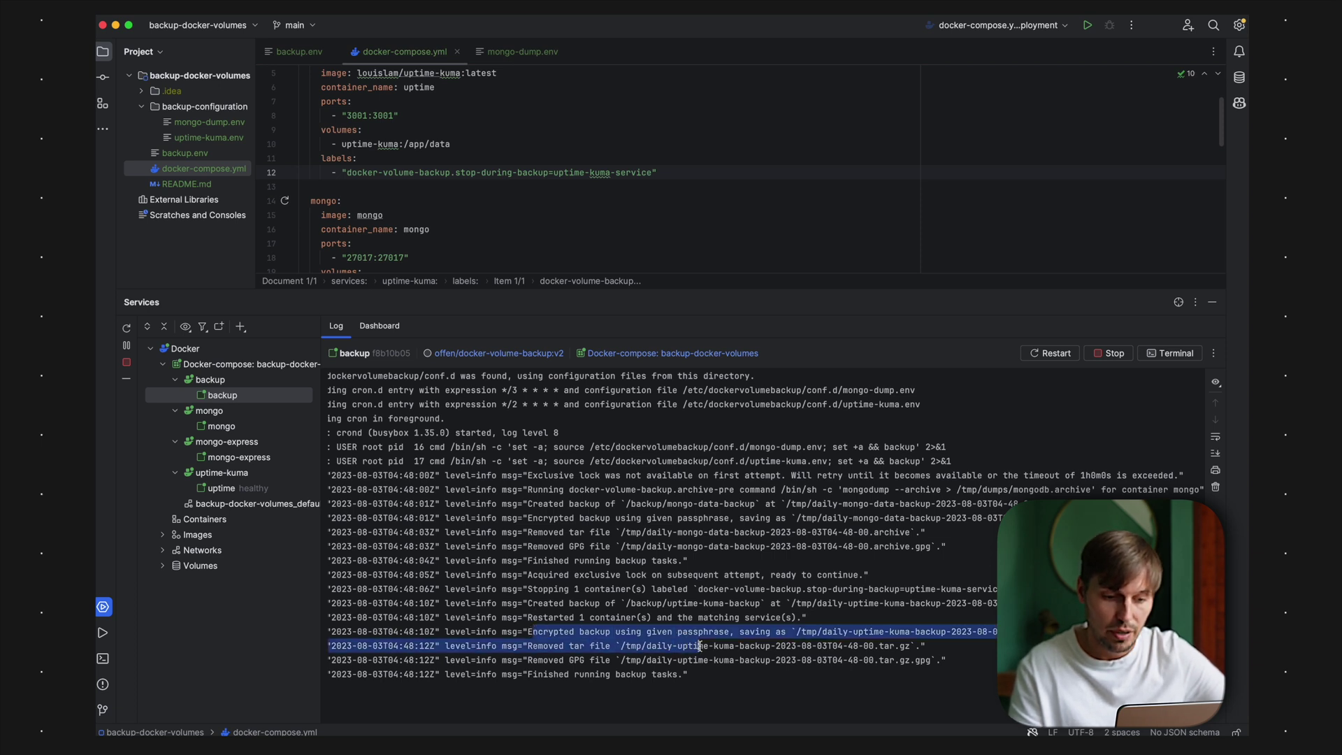
pyautogui.click(718, 677)
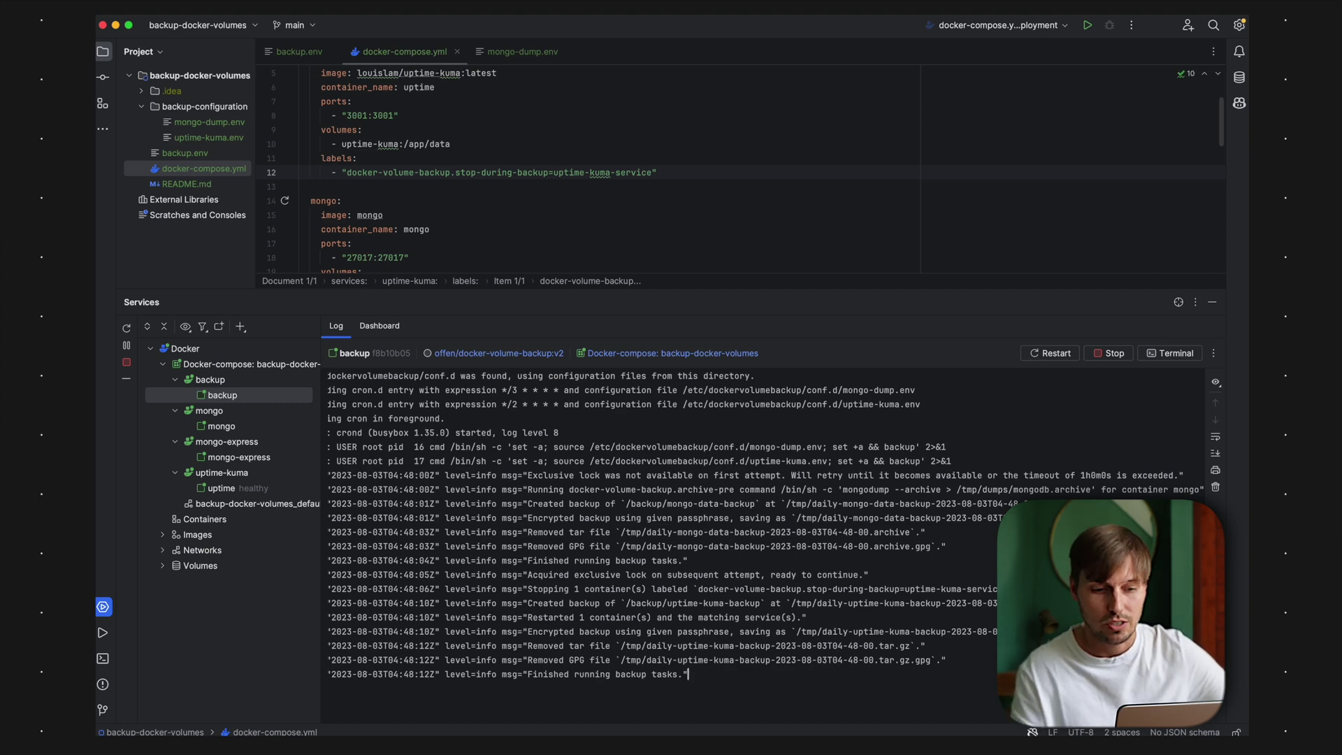
# - Review the 04:48 and 04:50 backup success reports in Slack #notifications, then reload the Nextcloud backup folder
pyautogui.click(864, 724)
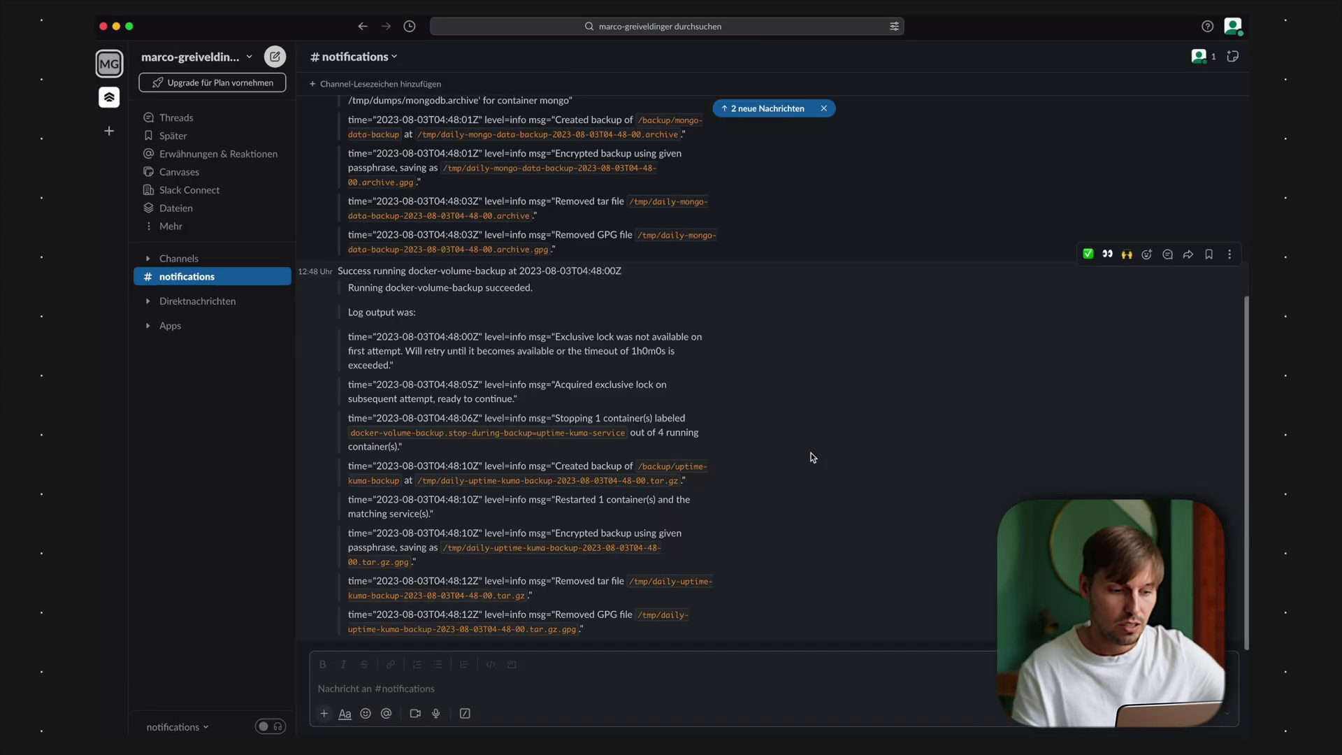
pyautogui.scroll(3, 811, 456)
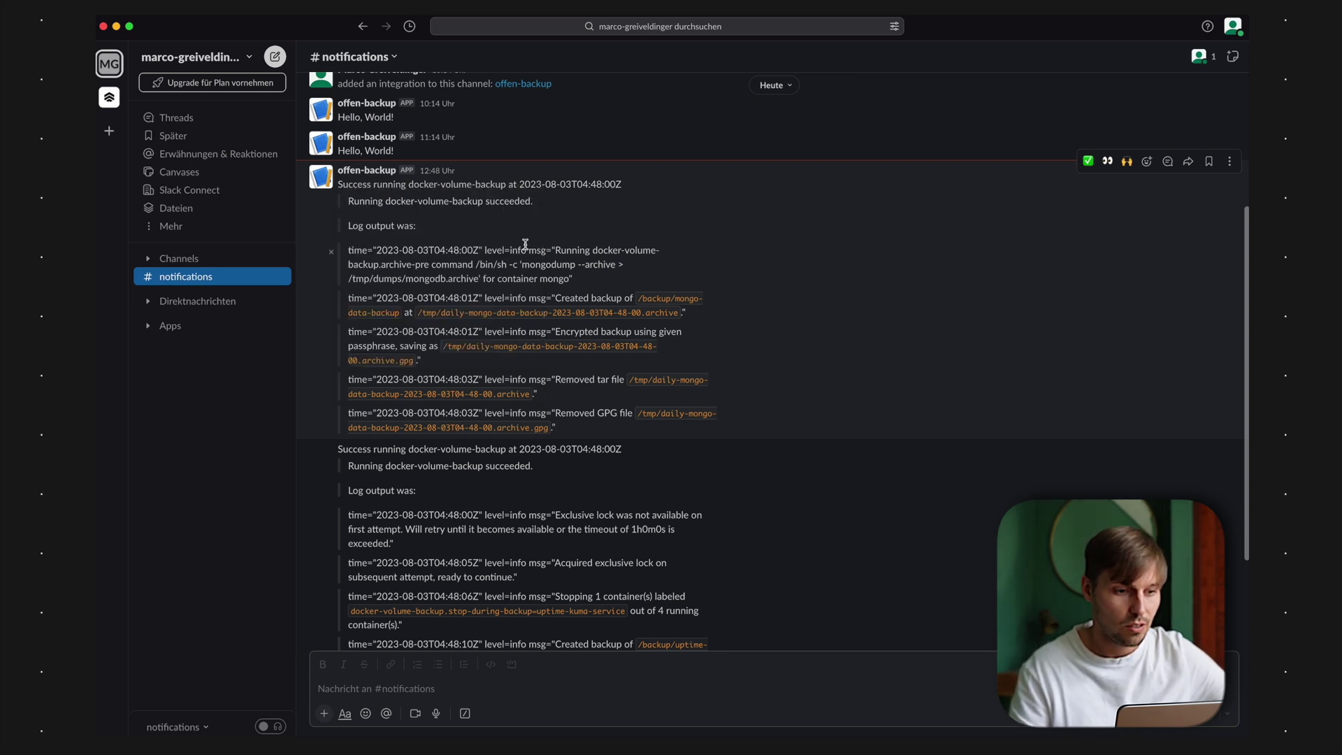
pyautogui.moveTo(487, 249); pyautogui.dragTo(609, 284)
pyautogui.click(590, 282)
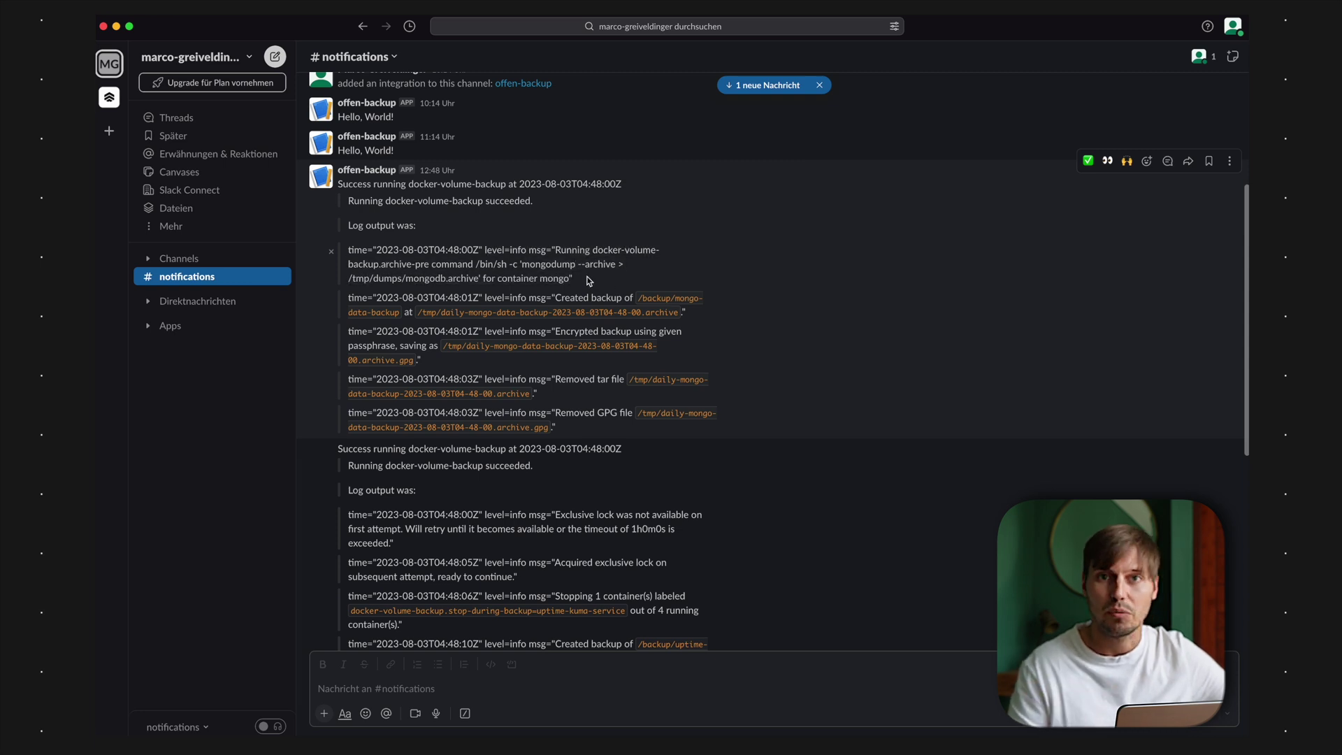
pyautogui.scroll(-10, 590, 281)
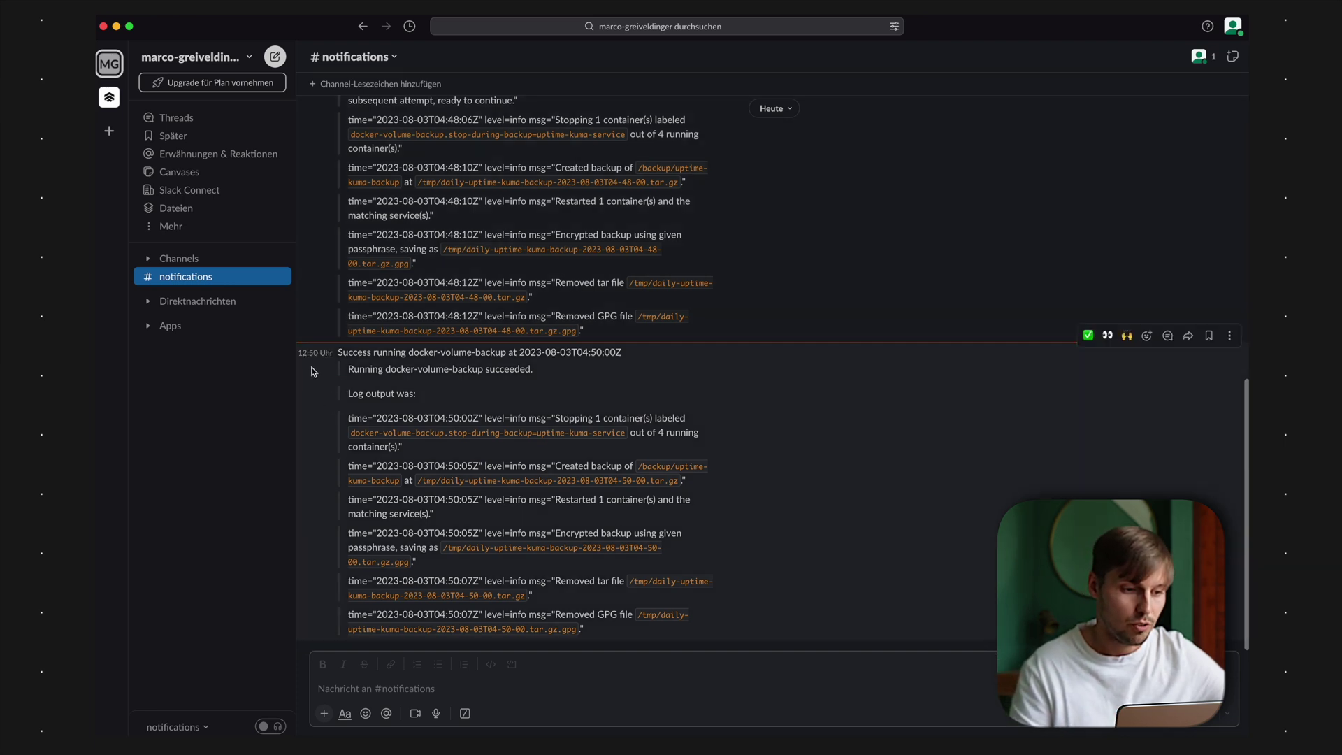
pyautogui.scroll(4, 317, 389)
pyautogui.scroll(7, 342, 251)
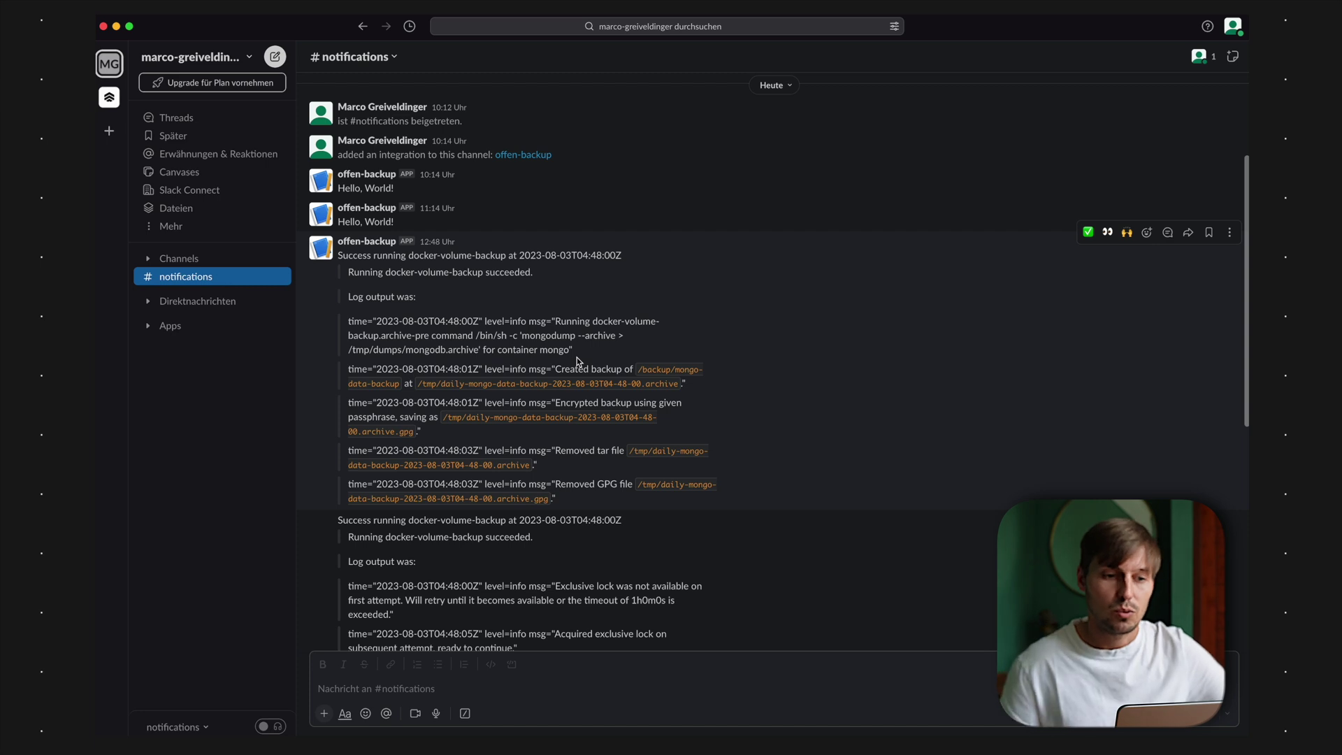
pyautogui.hotkey('ctrl', 'Up')
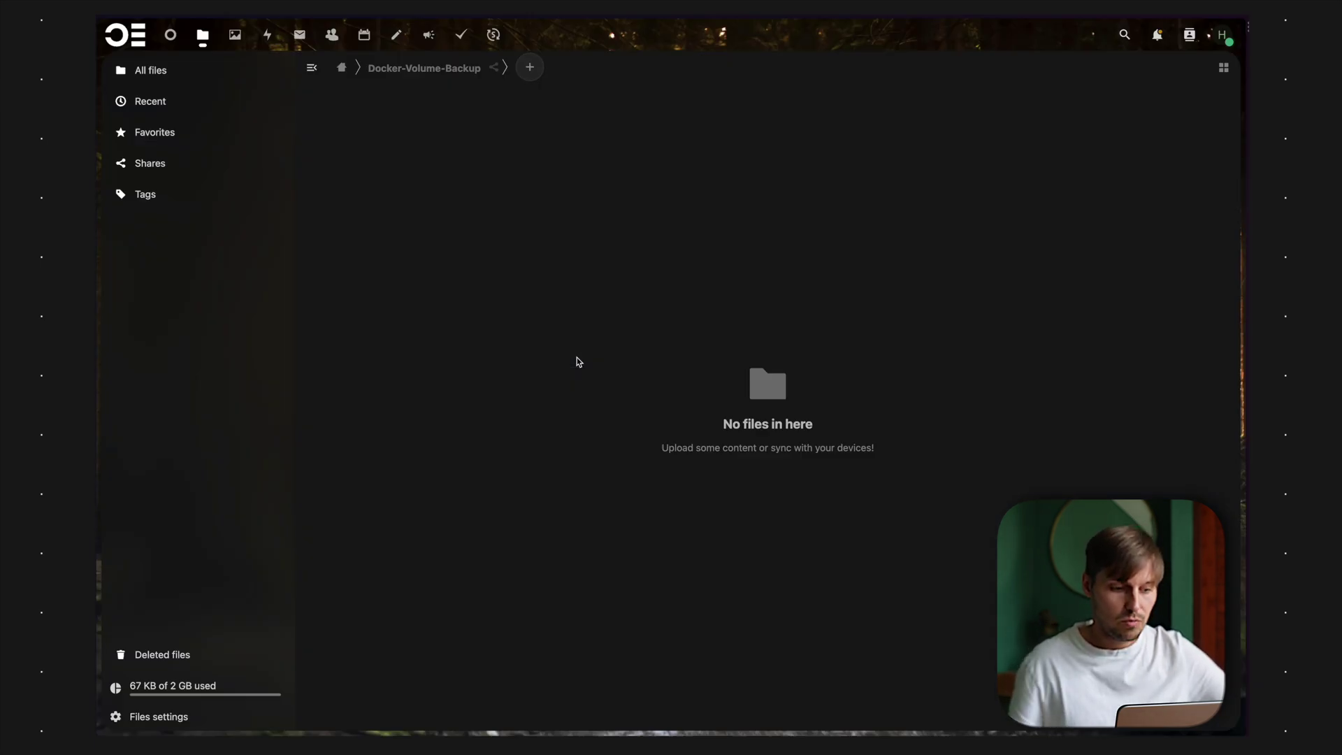
pyautogui.press('super+r')
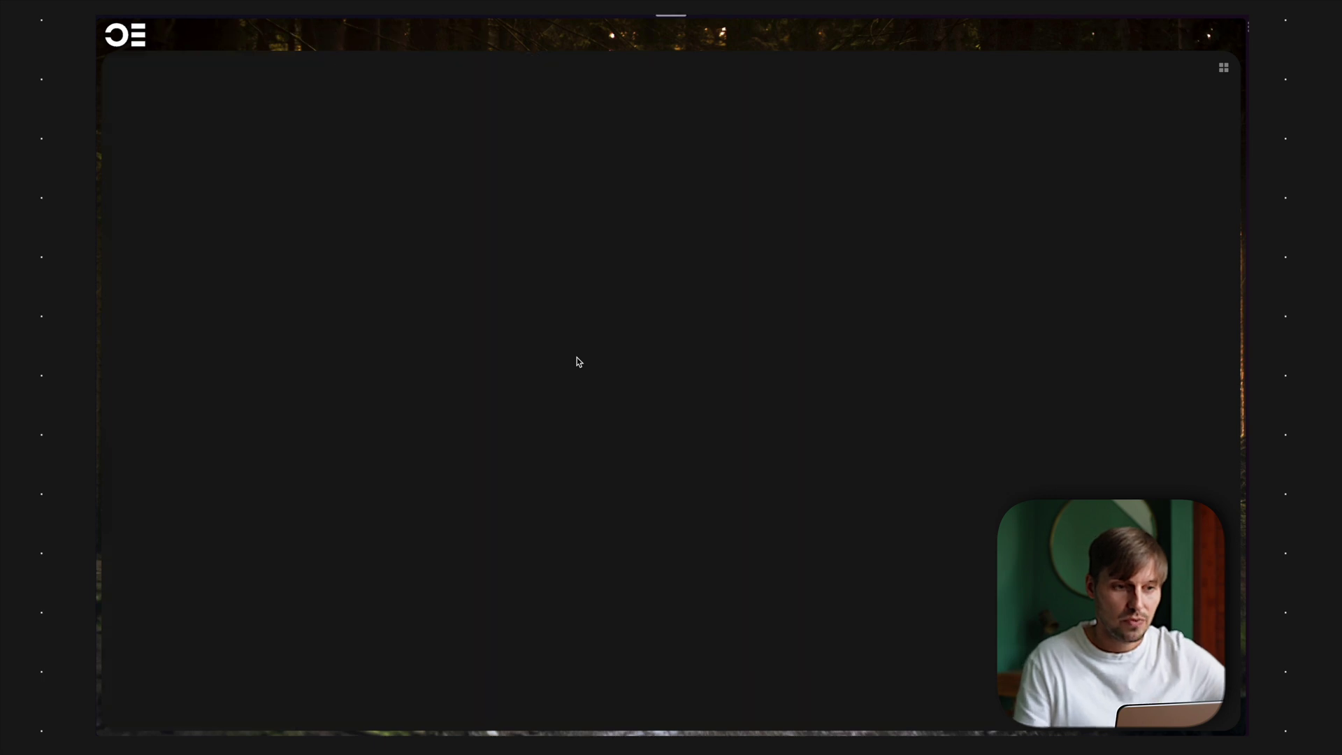